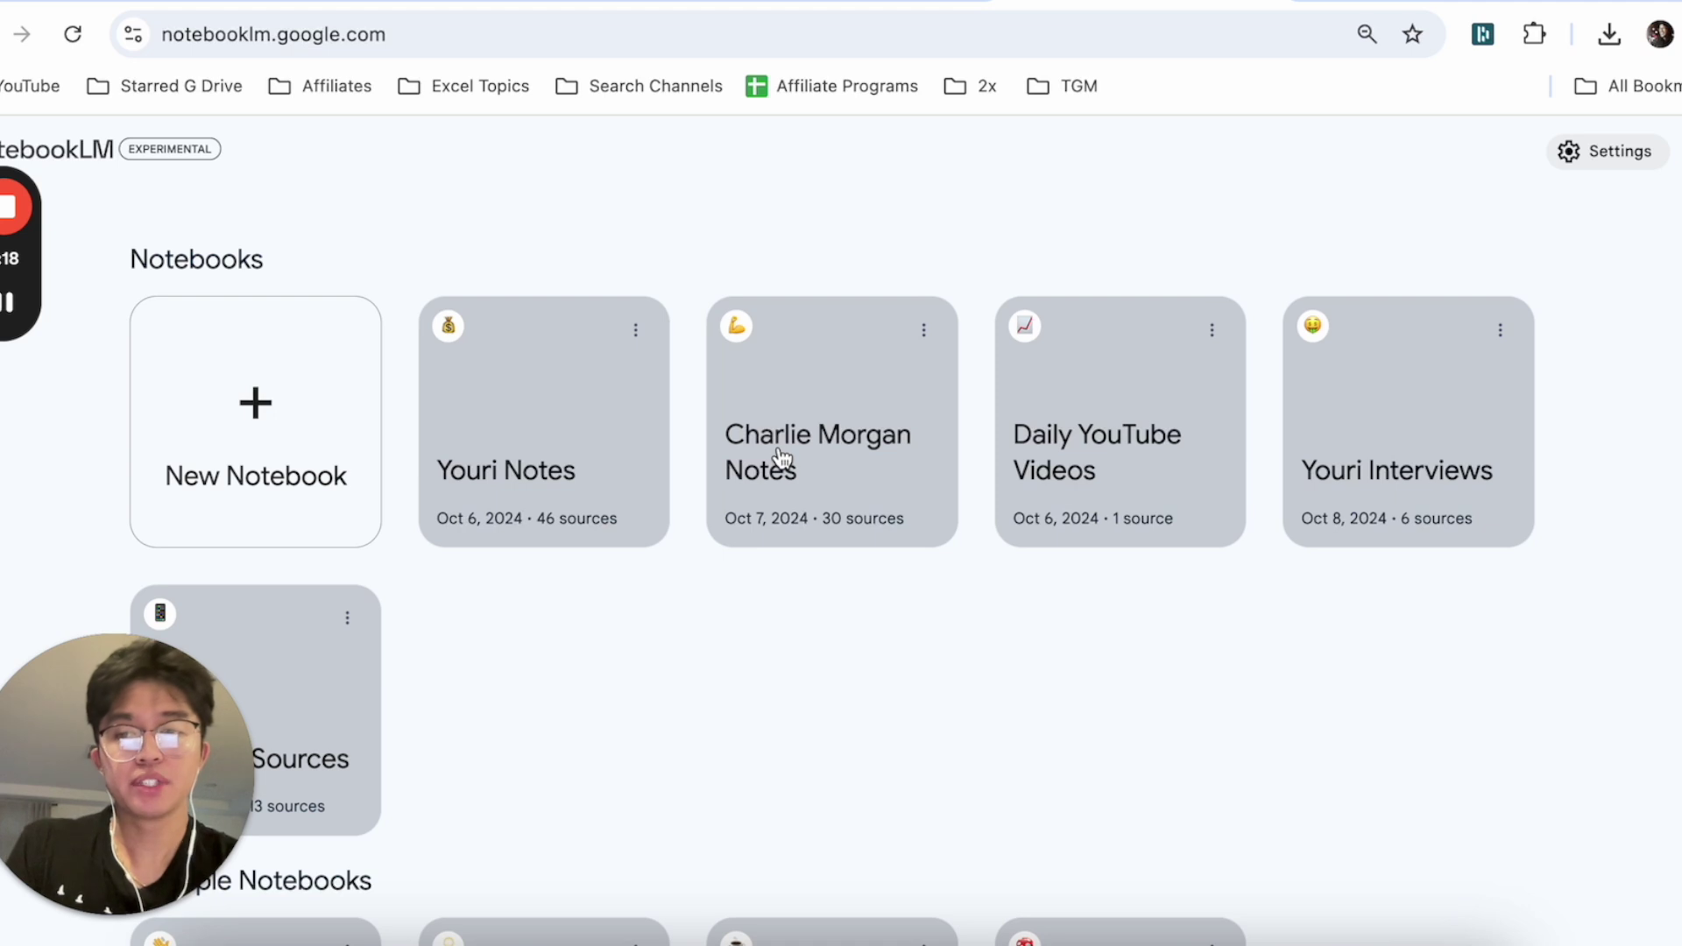
From the notebooks page, open the Charlie Morgan Notes notebook and bring up its Add sources dialog
{"action": "scroll", "coordinate": [488, 456], "scroll_direction": "down", "scroll_amount": 1}
{"action": "scroll", "coordinate": [591, 657], "scroll_direction": "down", "scroll_amount": 2}
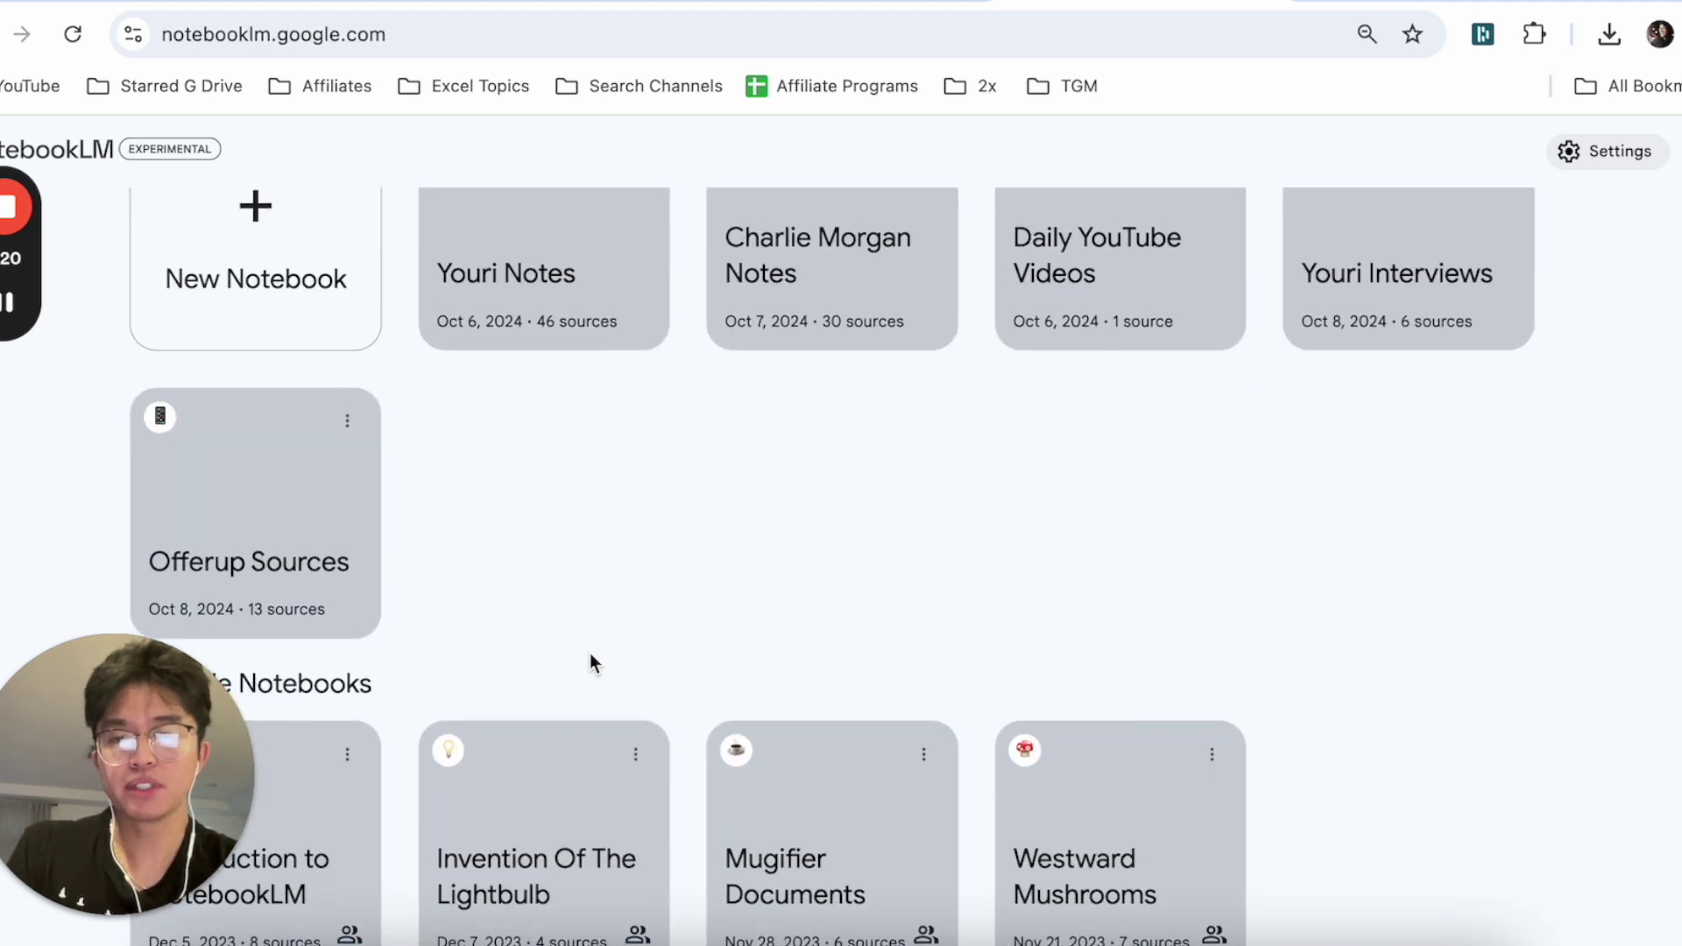
{"action": "scroll", "coordinate": [591, 654], "scroll_direction": "up", "scroll_amount": 2}
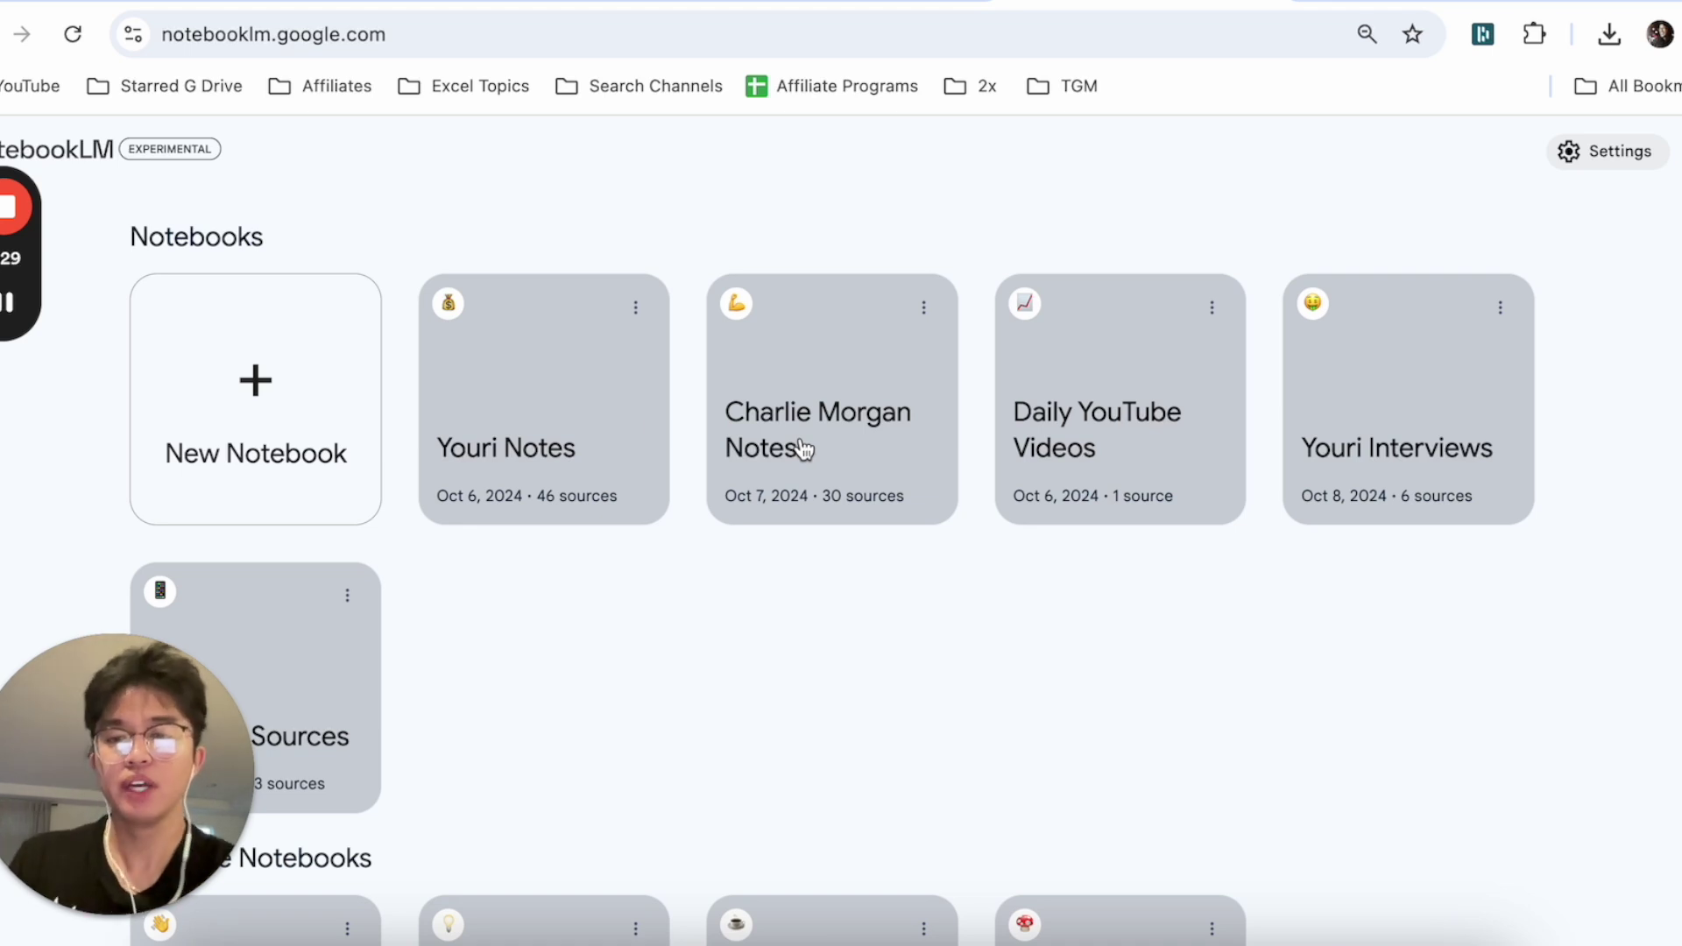
{"action": "scroll", "coordinate": [728, 512], "scroll_direction": "down", "scroll_amount": 1}
{"action": "scroll", "coordinate": [754, 491], "scroll_direction": "up", "scroll_amount": 1}
{"action": "scroll", "coordinate": [748, 589], "scroll_direction": "down", "scroll_amount": 2}
{"action": "scroll", "coordinate": [747, 590], "scroll_direction": "up", "scroll_amount": 1}
{"action": "scroll", "coordinate": [748, 589], "scroll_direction": "down", "scroll_amount": 1}
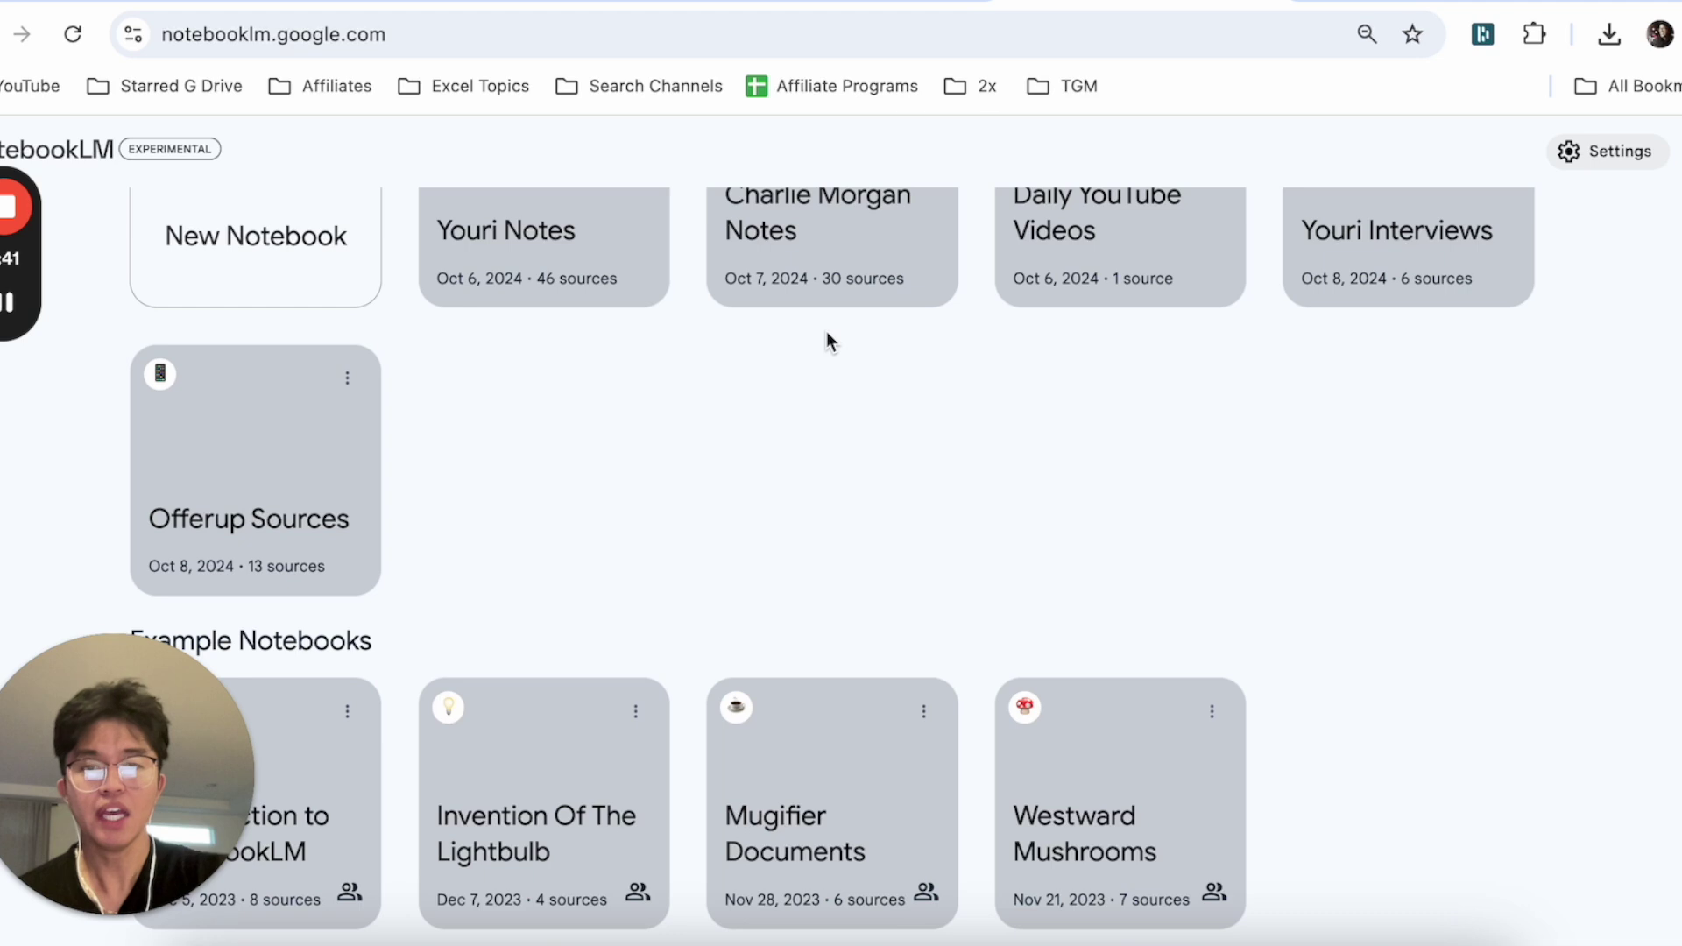
{"action": "scroll", "coordinate": [827, 331], "scroll_direction": "up", "scroll_amount": 2}
{"action": "left_click", "coordinate": [837, 302]}
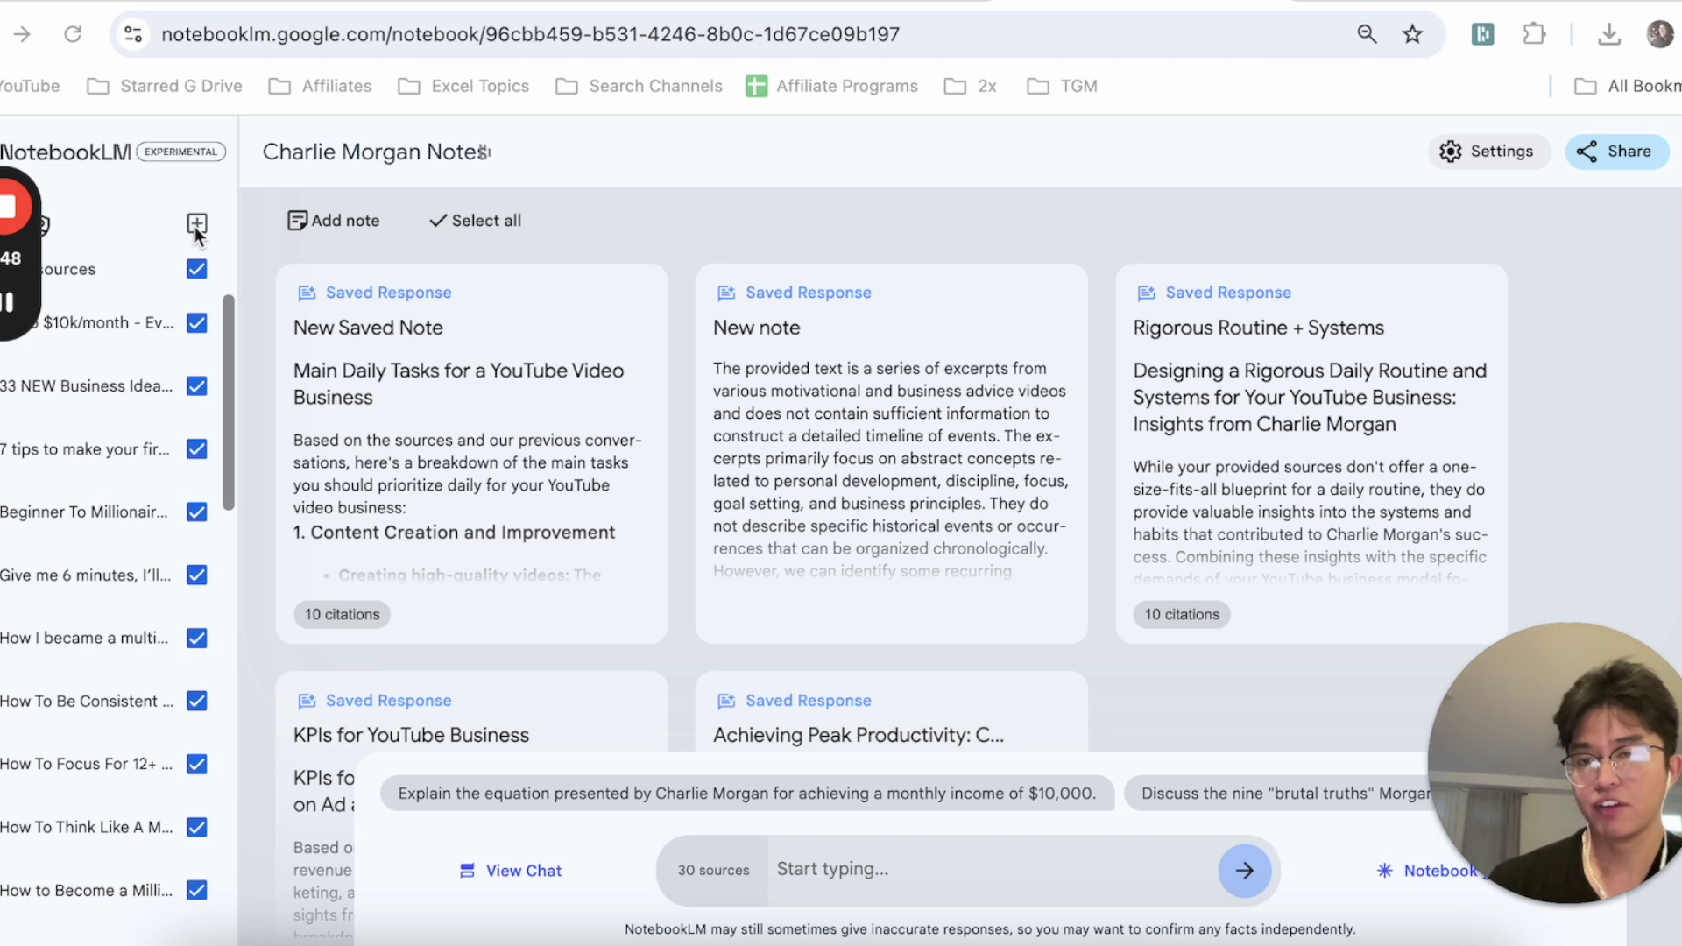
{"action": "left_click", "coordinate": [196, 225]}
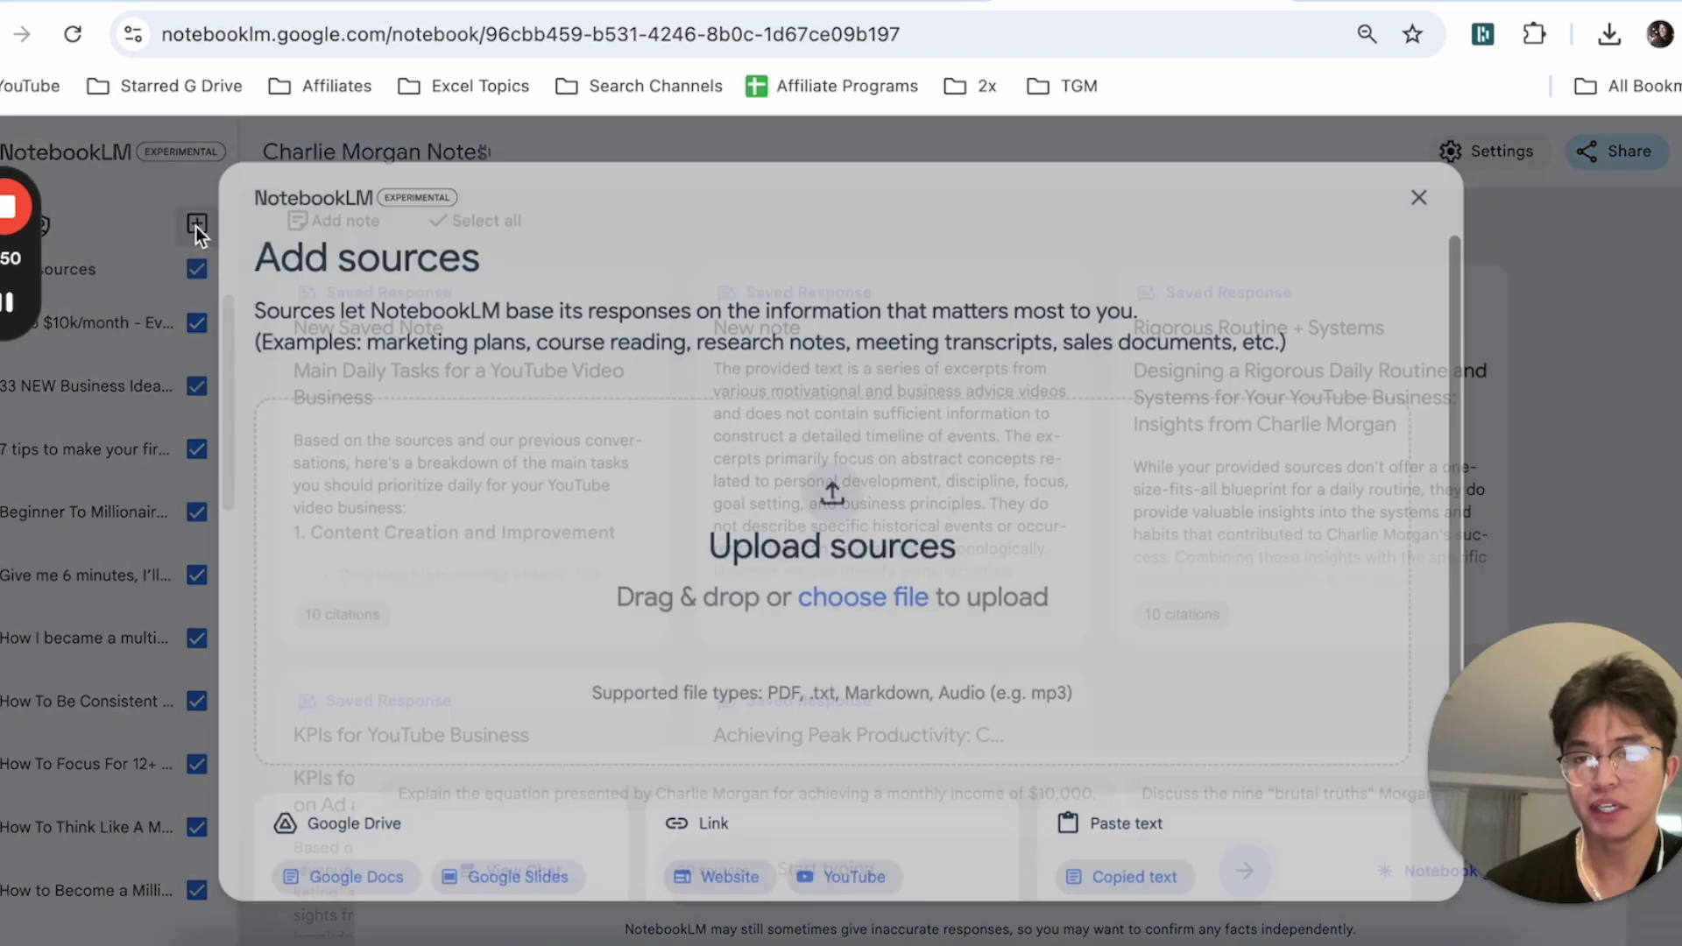
Look at the YouTube link option, then close Add sources without adding a source
{"action": "scroll", "coordinate": [594, 407], "scroll_direction": "down", "scroll_amount": 3}
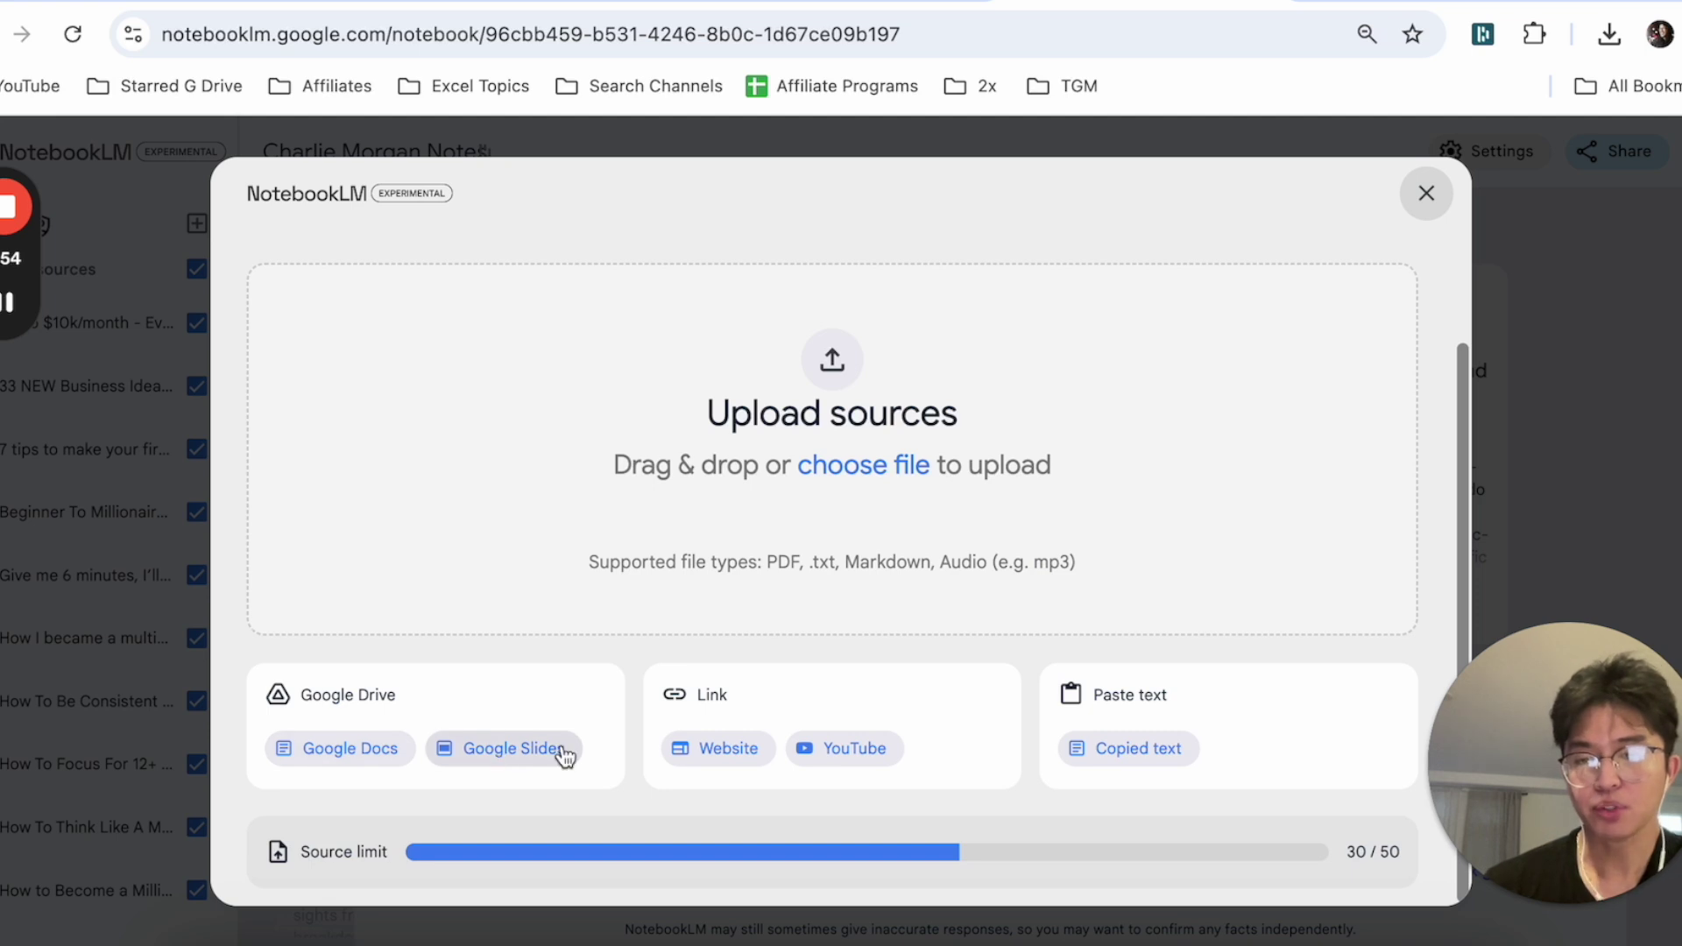
{"action": "left_click", "coordinate": [823, 754]}
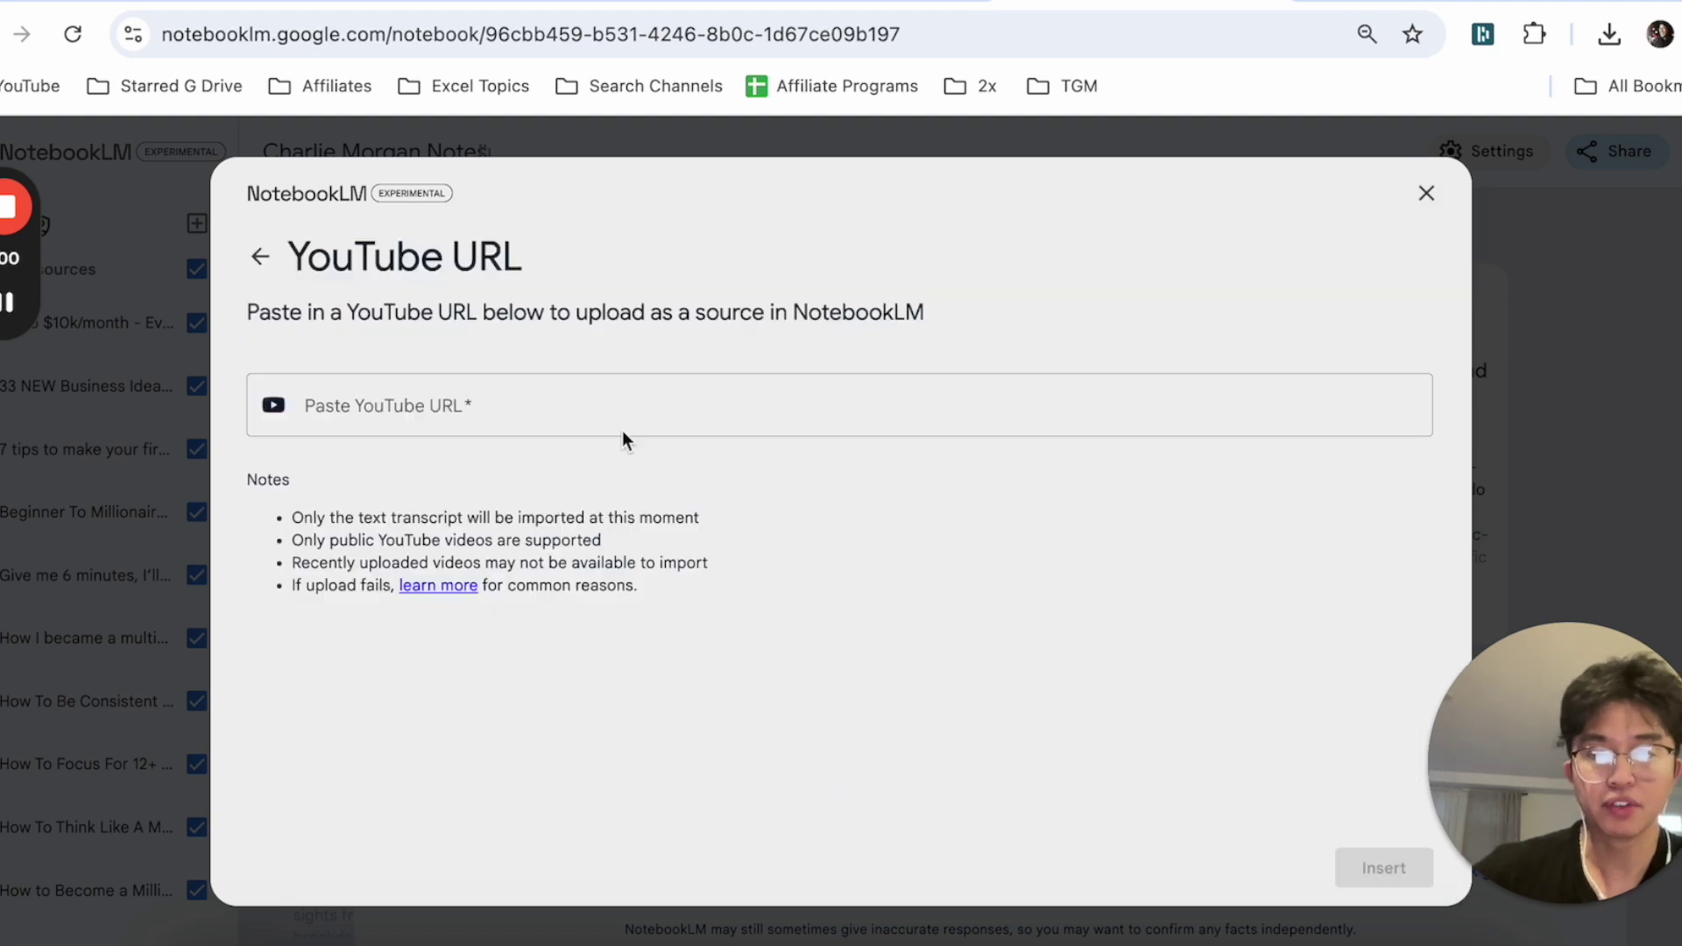
{"action": "left_click", "coordinate": [574, 407]}
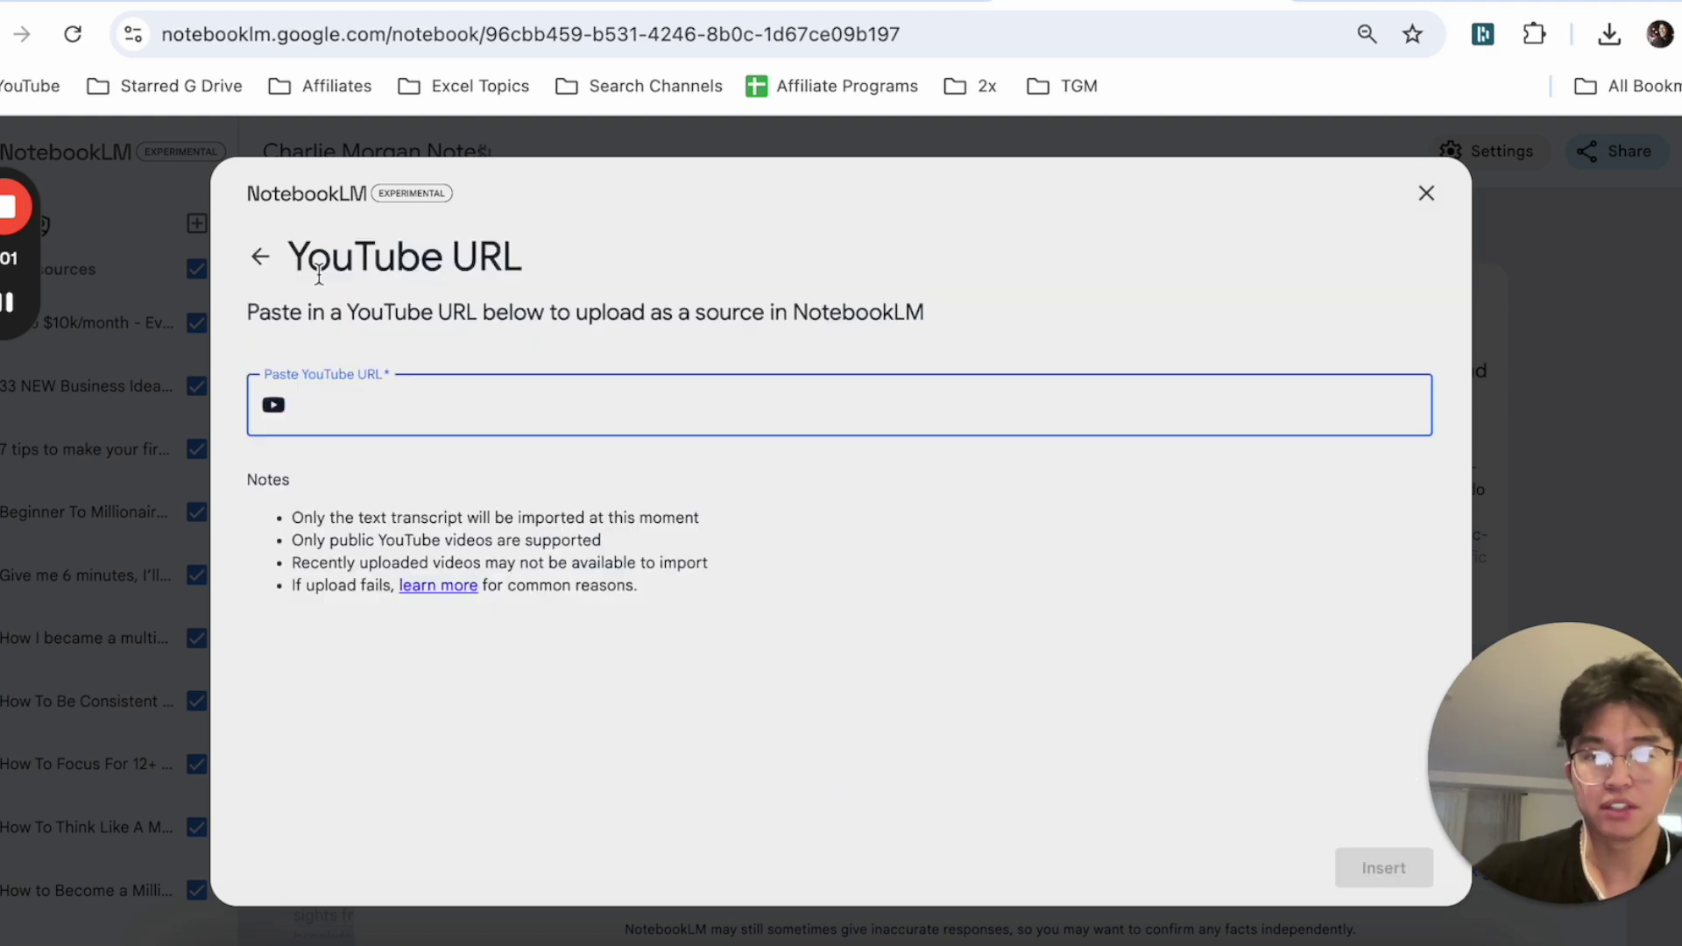
{"action": "left_click", "coordinate": [261, 255]}
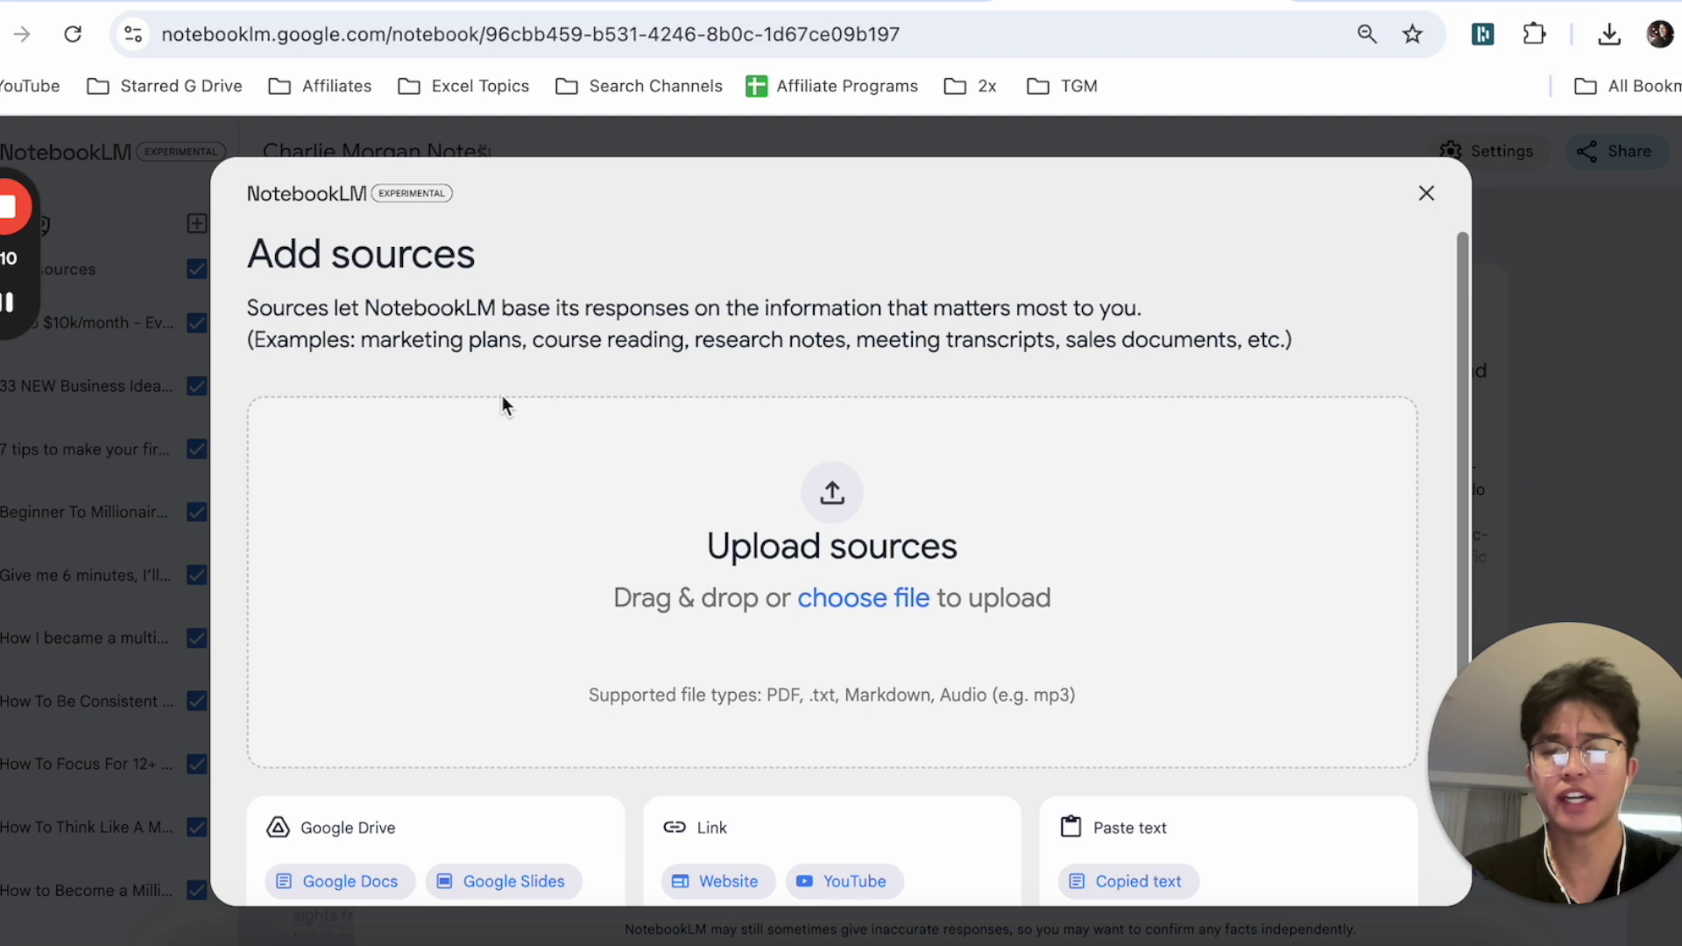
{"action": "scroll", "coordinate": [819, 517], "scroll_direction": "down", "scroll_amount": 1}
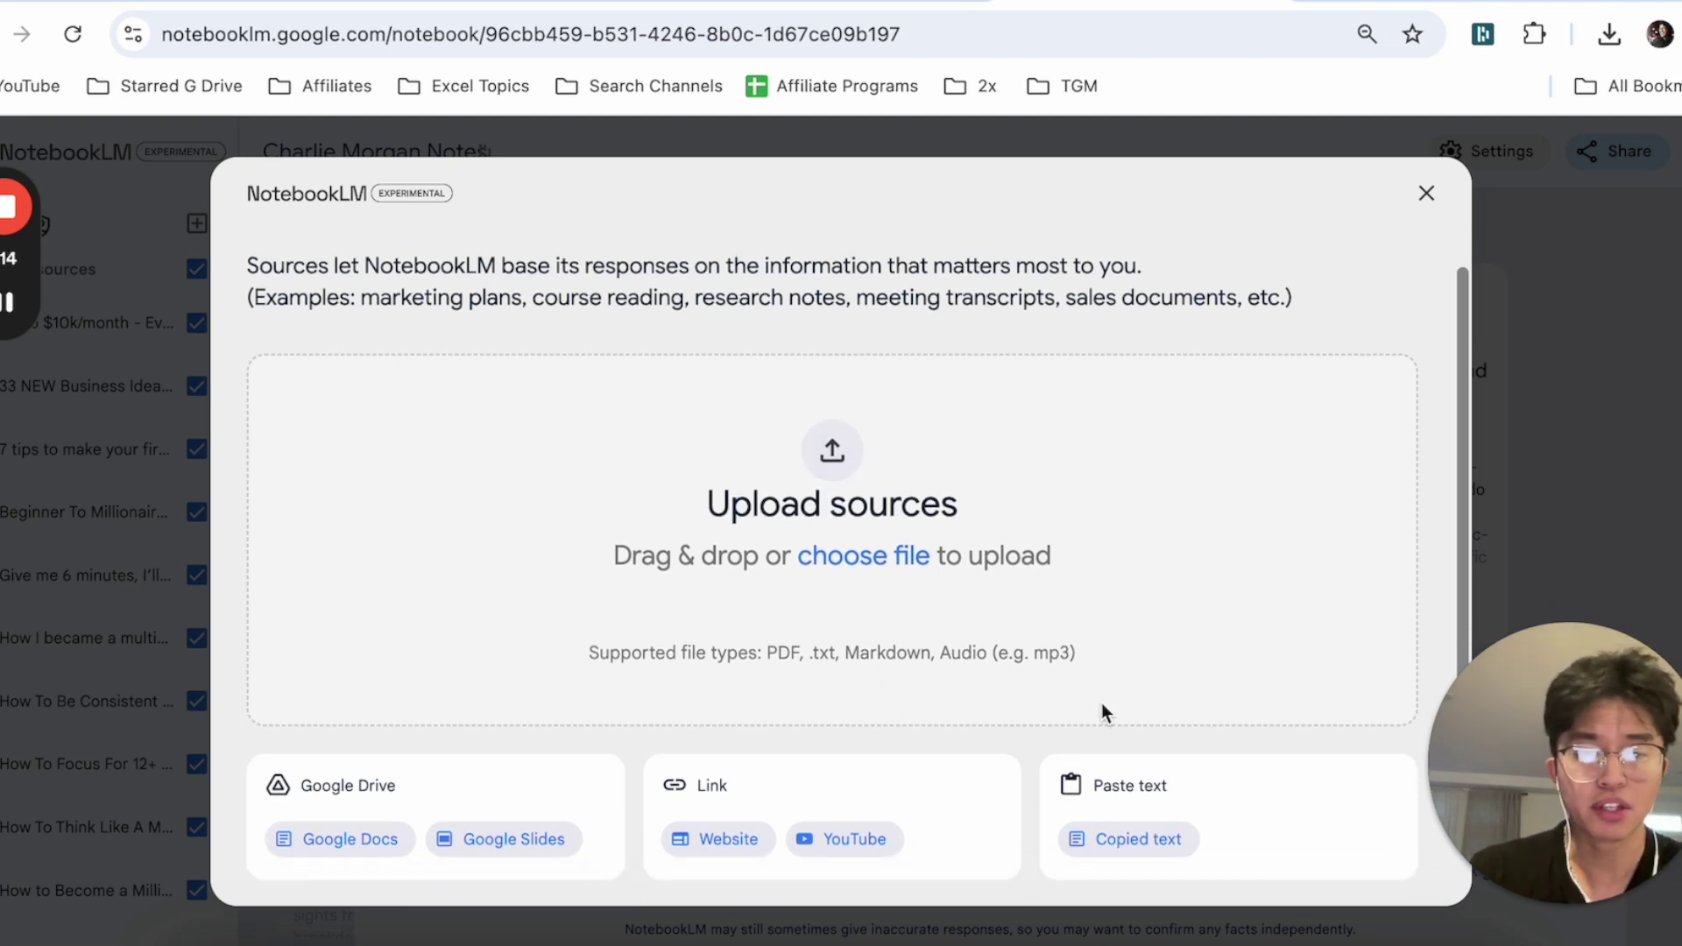
{"action": "left_click", "coordinate": [1427, 194]}
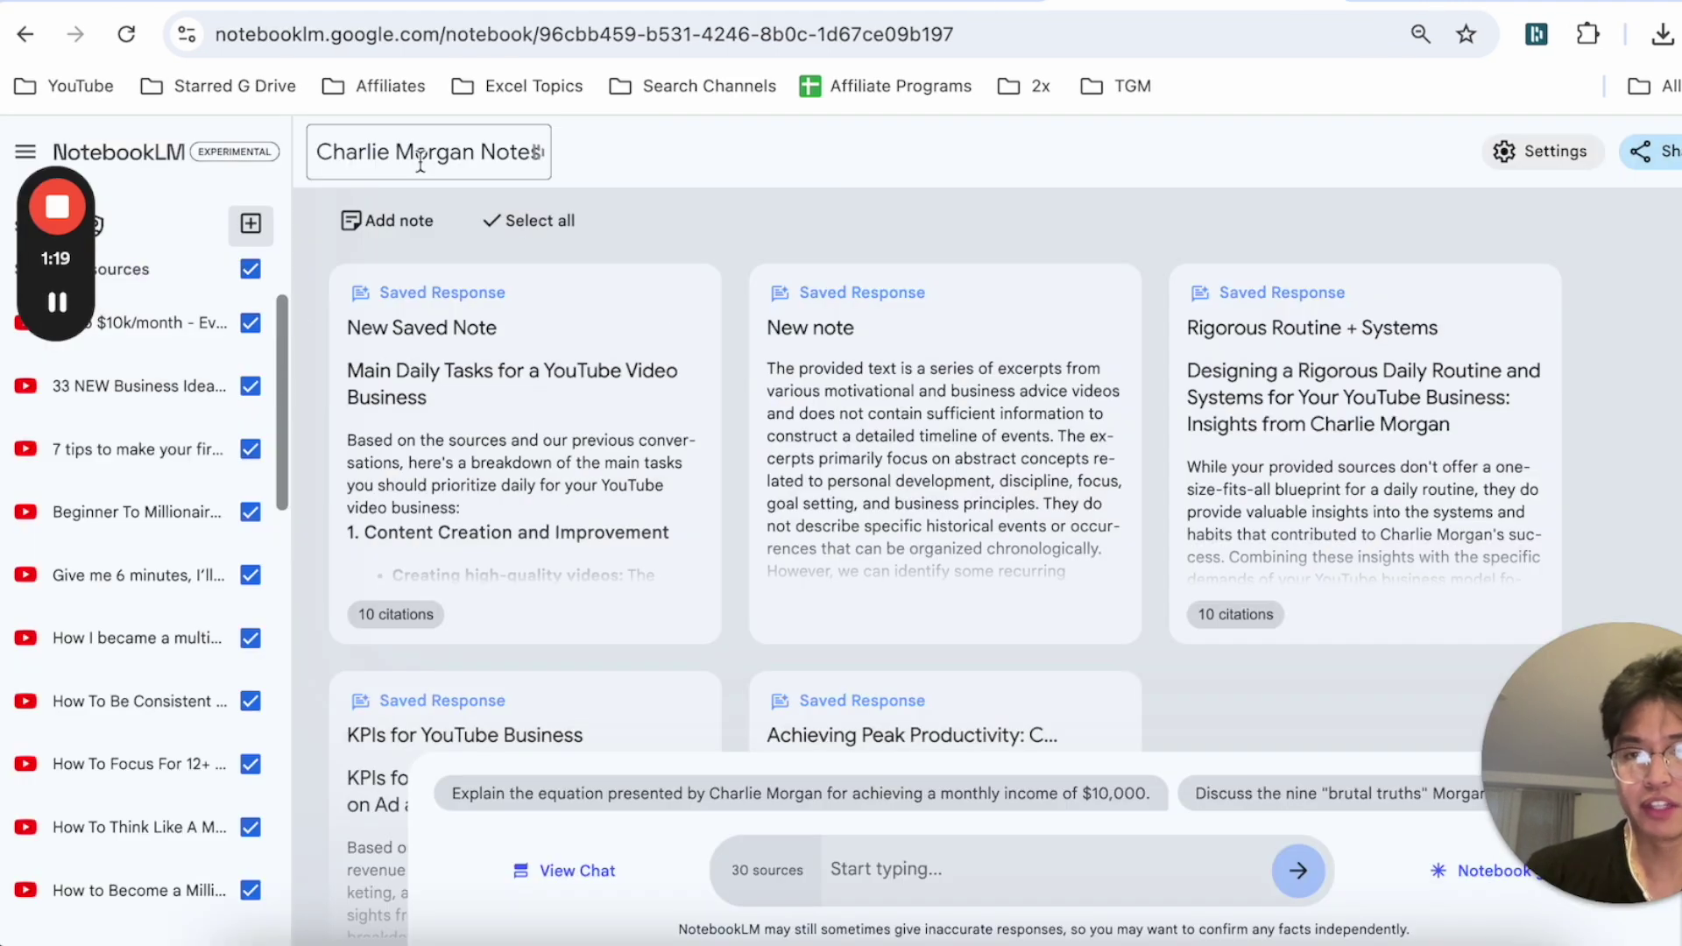
{"action": "scroll", "coordinate": [175, 491], "scroll_direction": "down", "scroll_amount": 4}
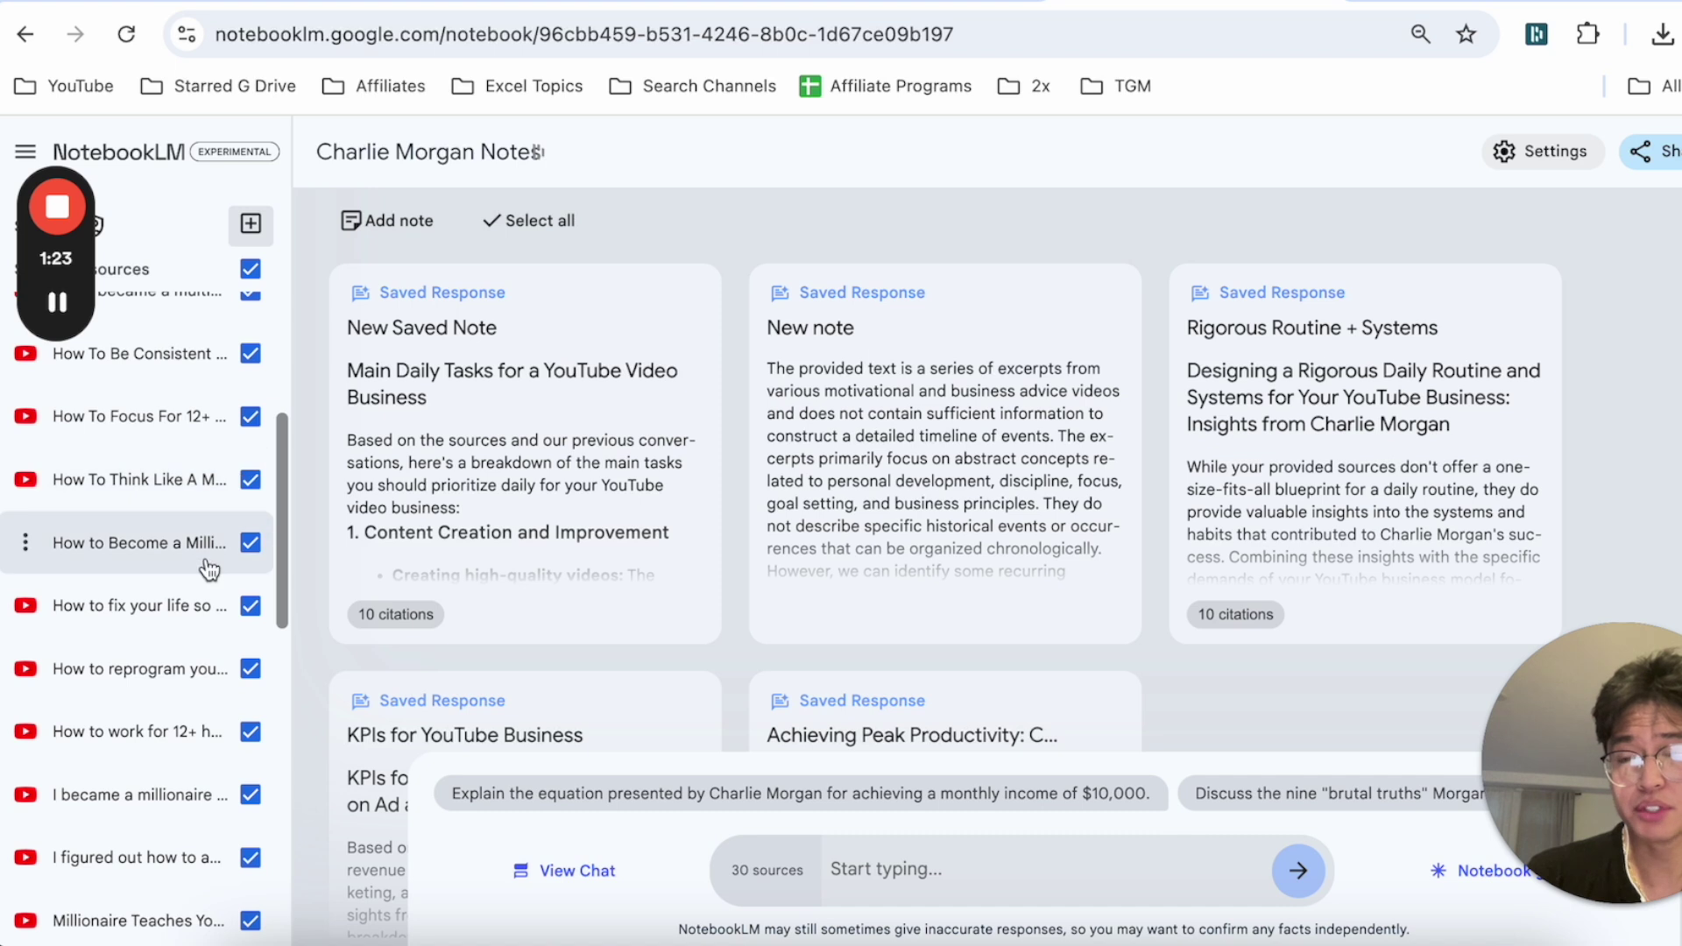
{"action": "scroll", "coordinate": [210, 561], "scroll_direction": "down", "scroll_amount": 10}
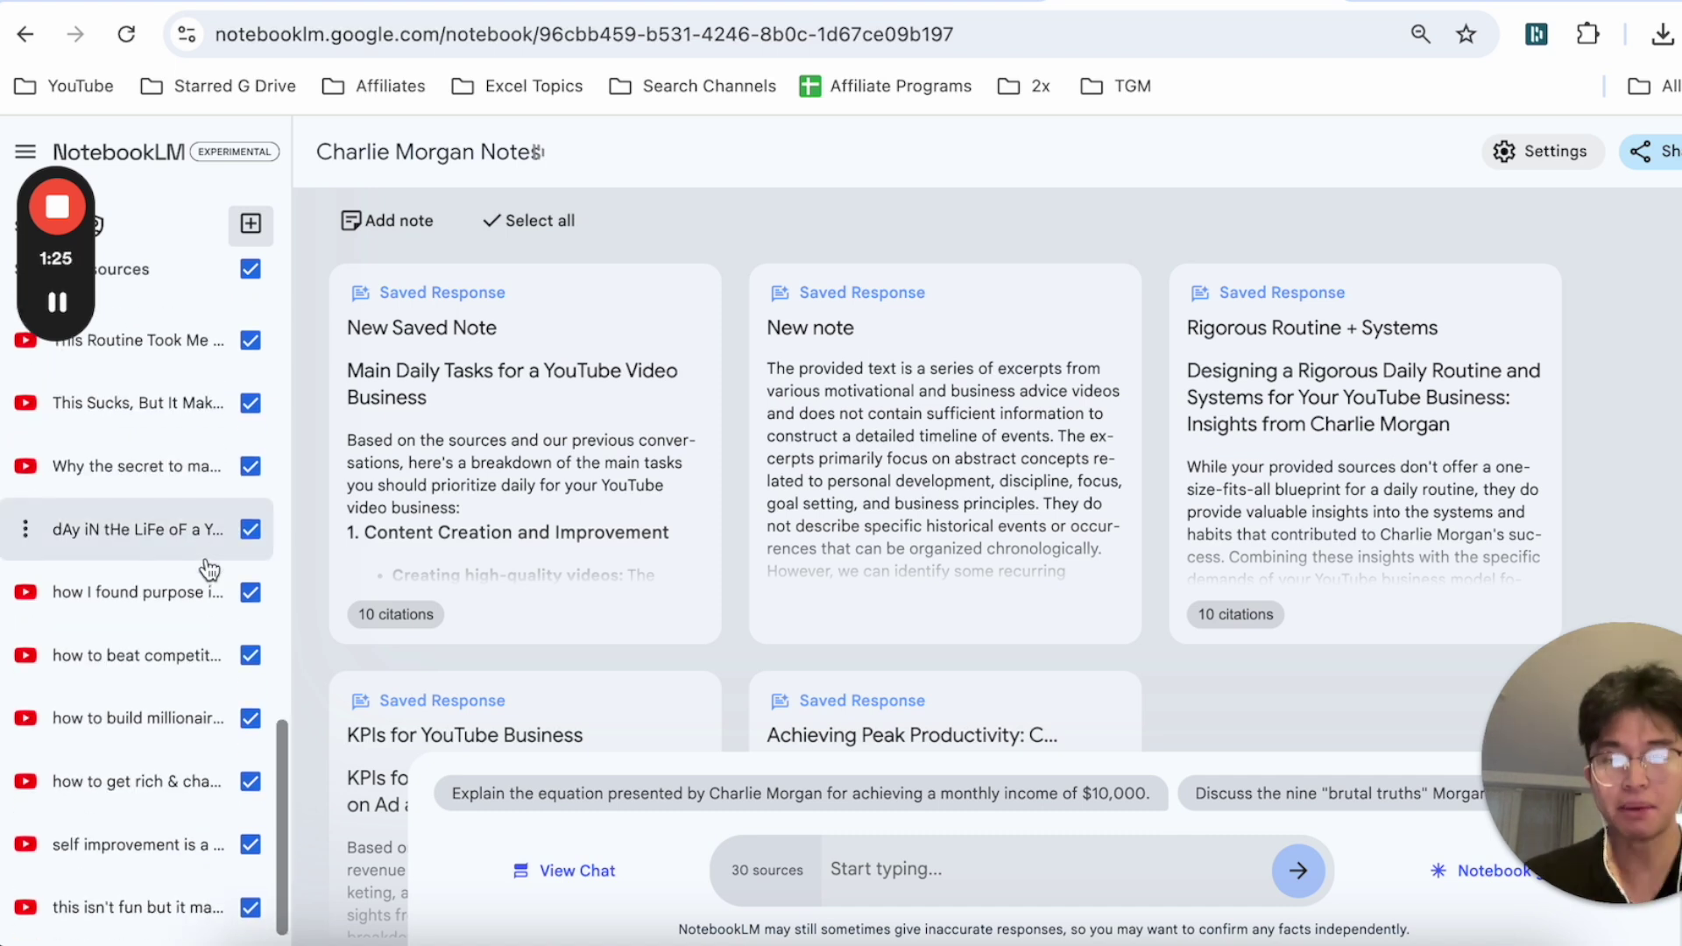
{"action": "scroll", "coordinate": [267, 556], "scroll_direction": "up", "scroll_amount": 10}
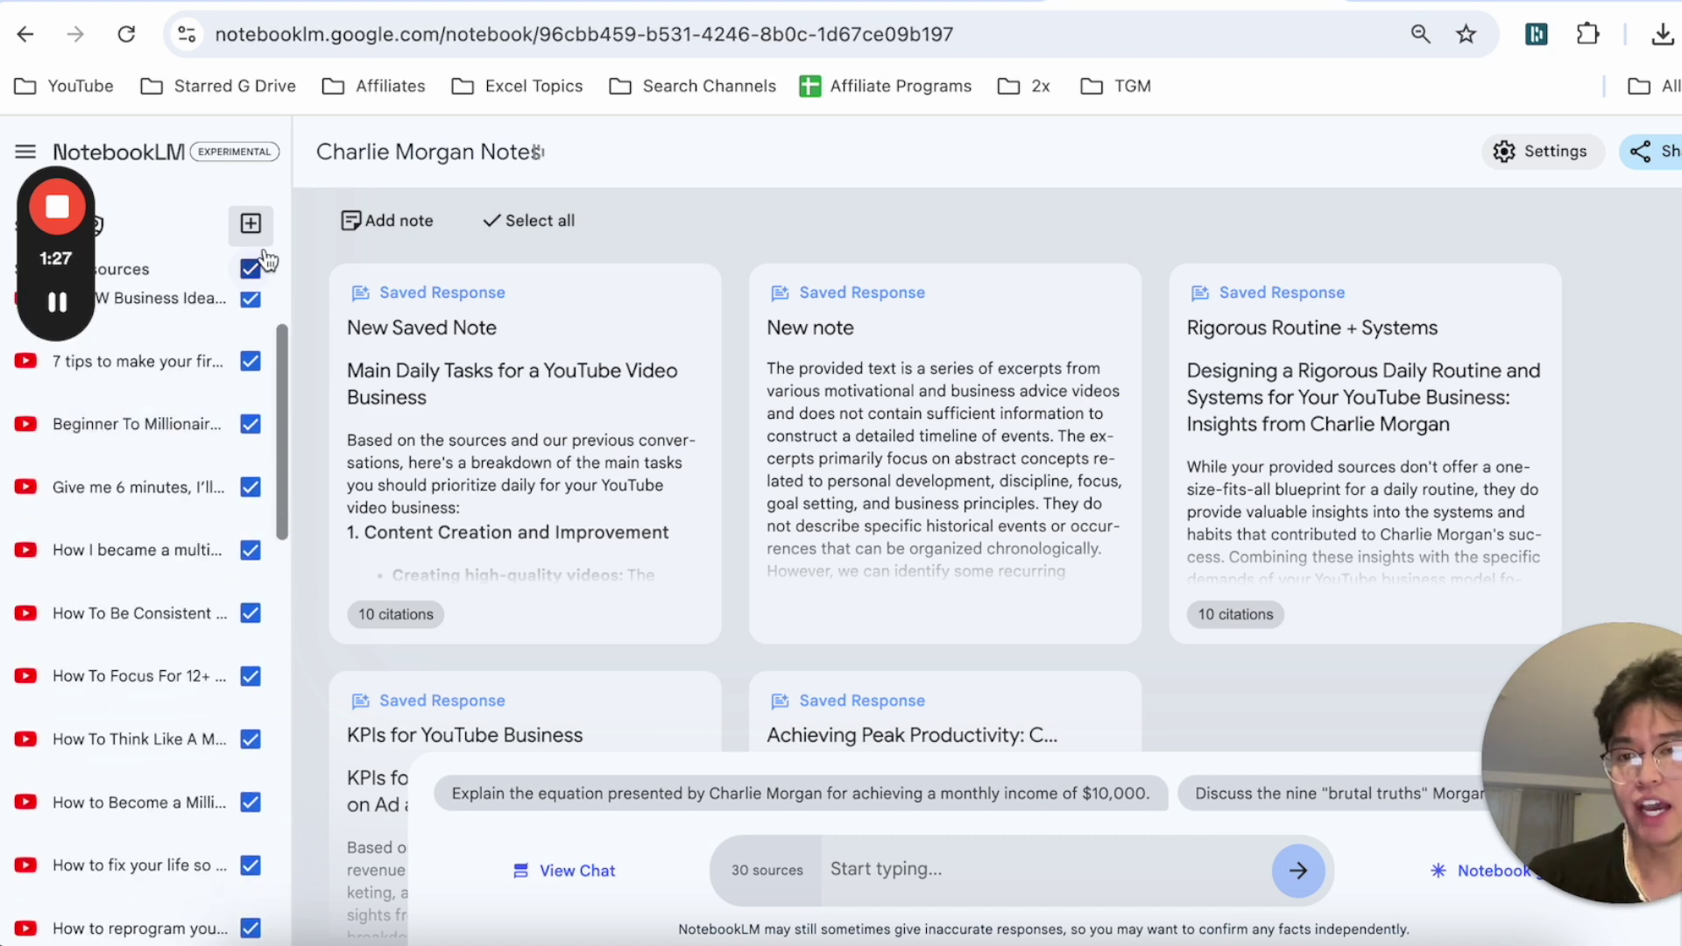
{"action": "scroll", "coordinate": [139, 481], "scroll_direction": "up", "scroll_amount": 1}
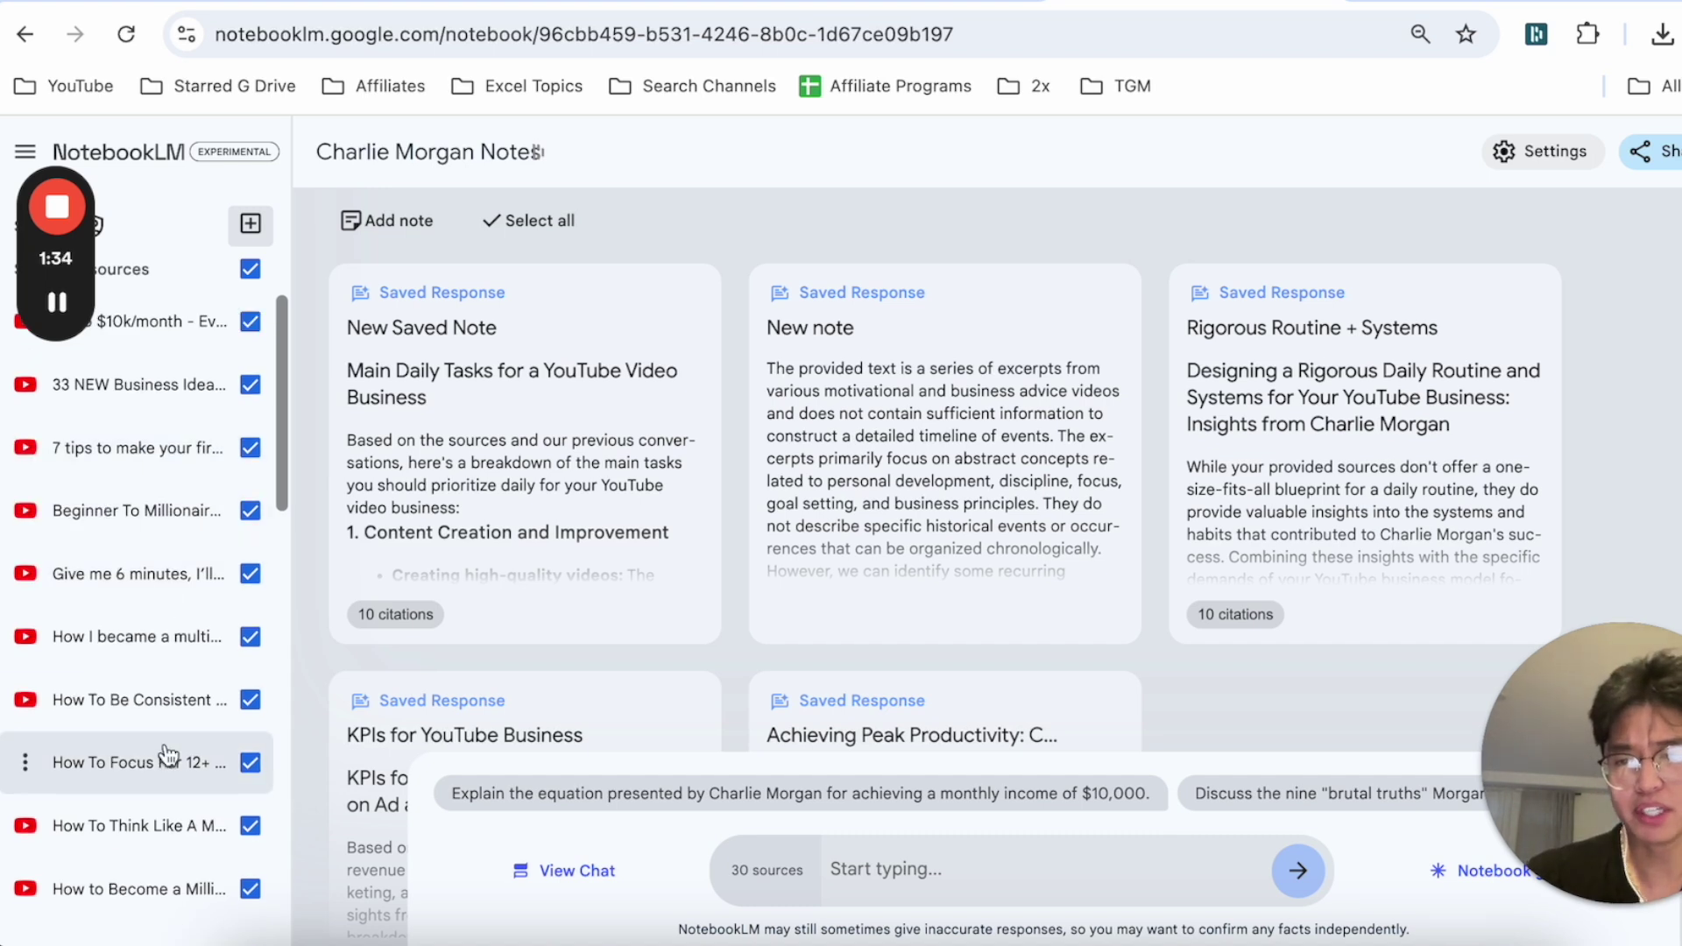
{"action": "scroll", "coordinate": [169, 755], "scroll_direction": "down", "scroll_amount": 8}
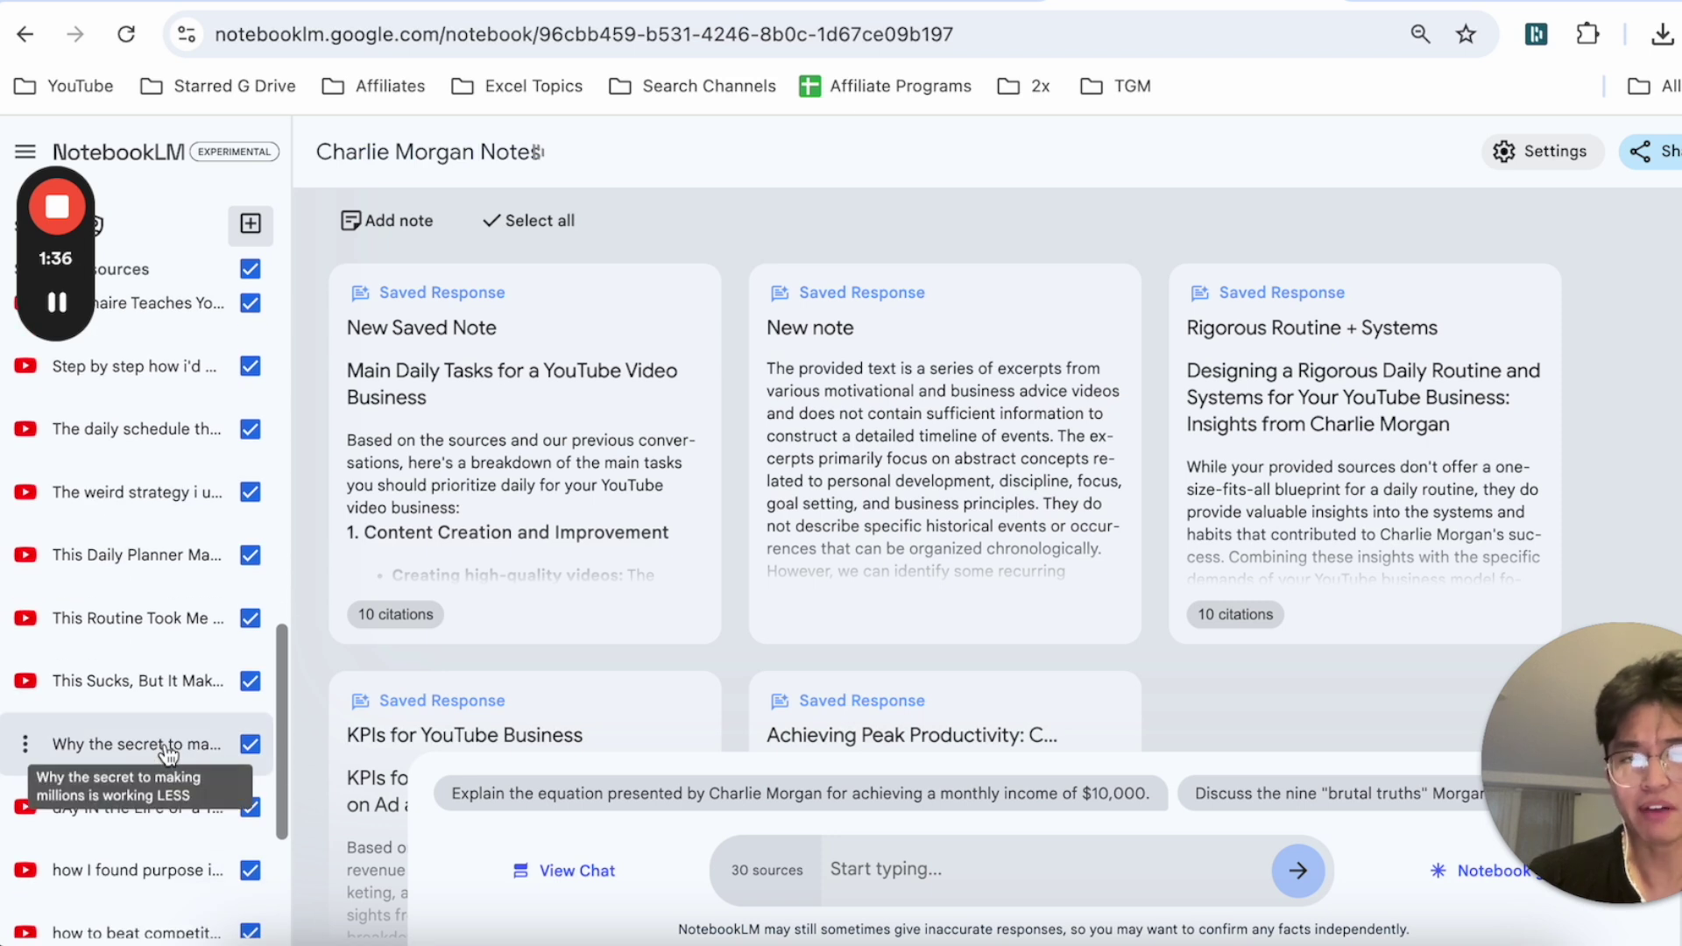
{"action": "scroll", "coordinate": [215, 526], "scroll_direction": "up", "scroll_amount": 10}
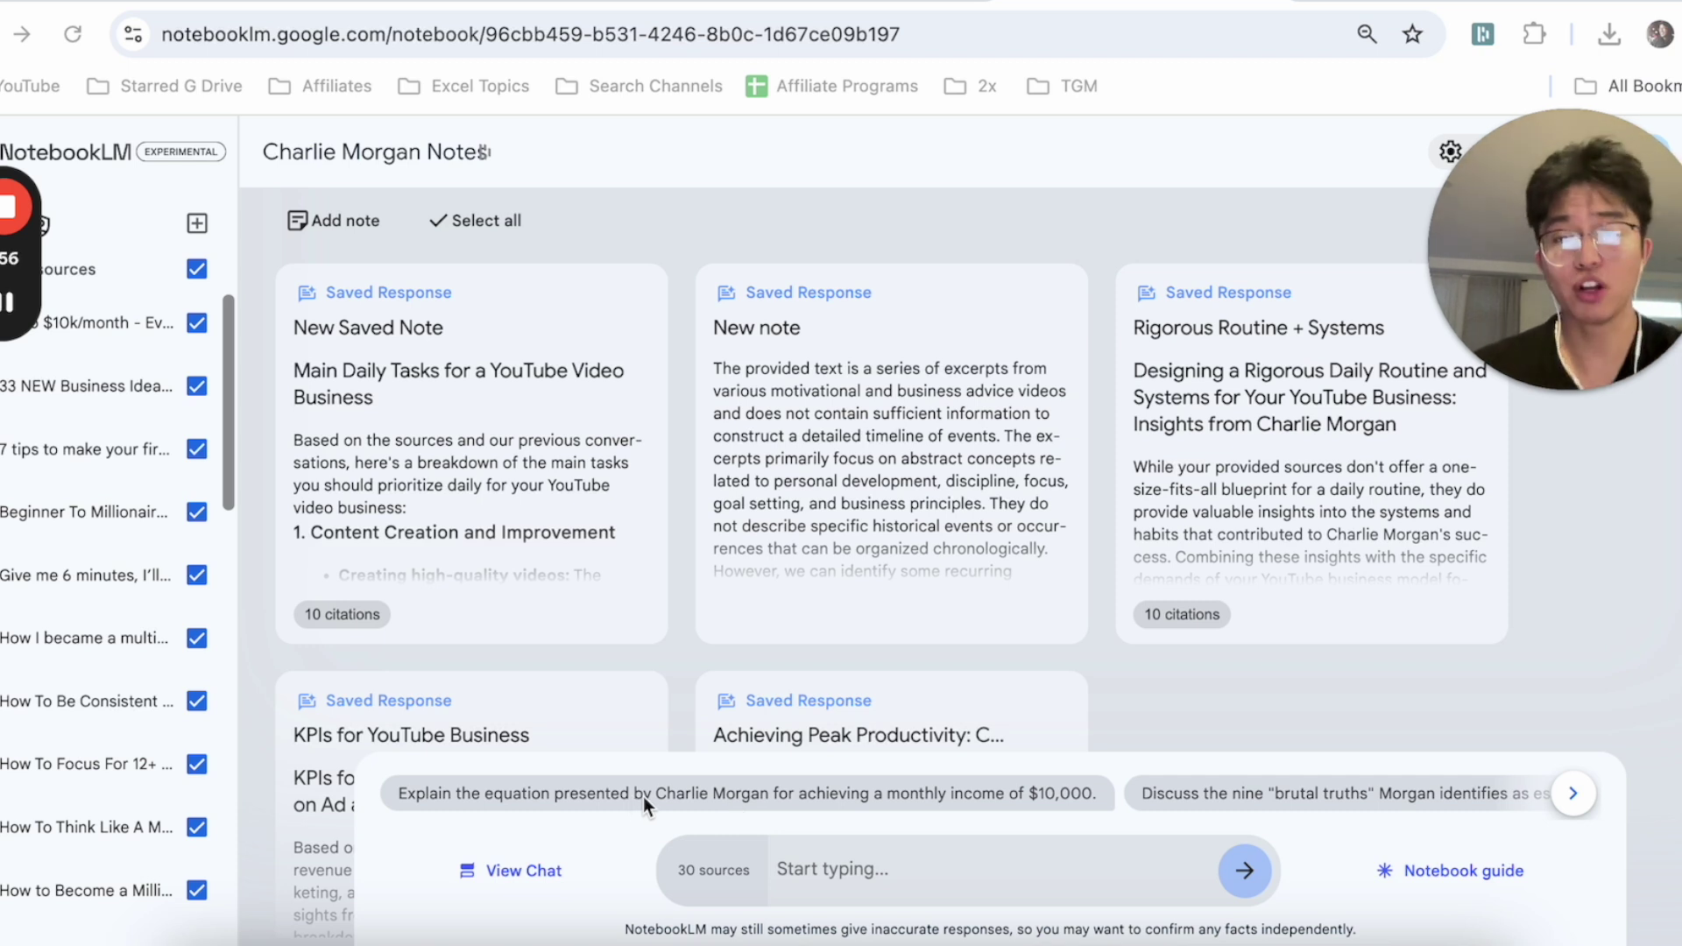
{"action": "left_click", "coordinate": [709, 799]}
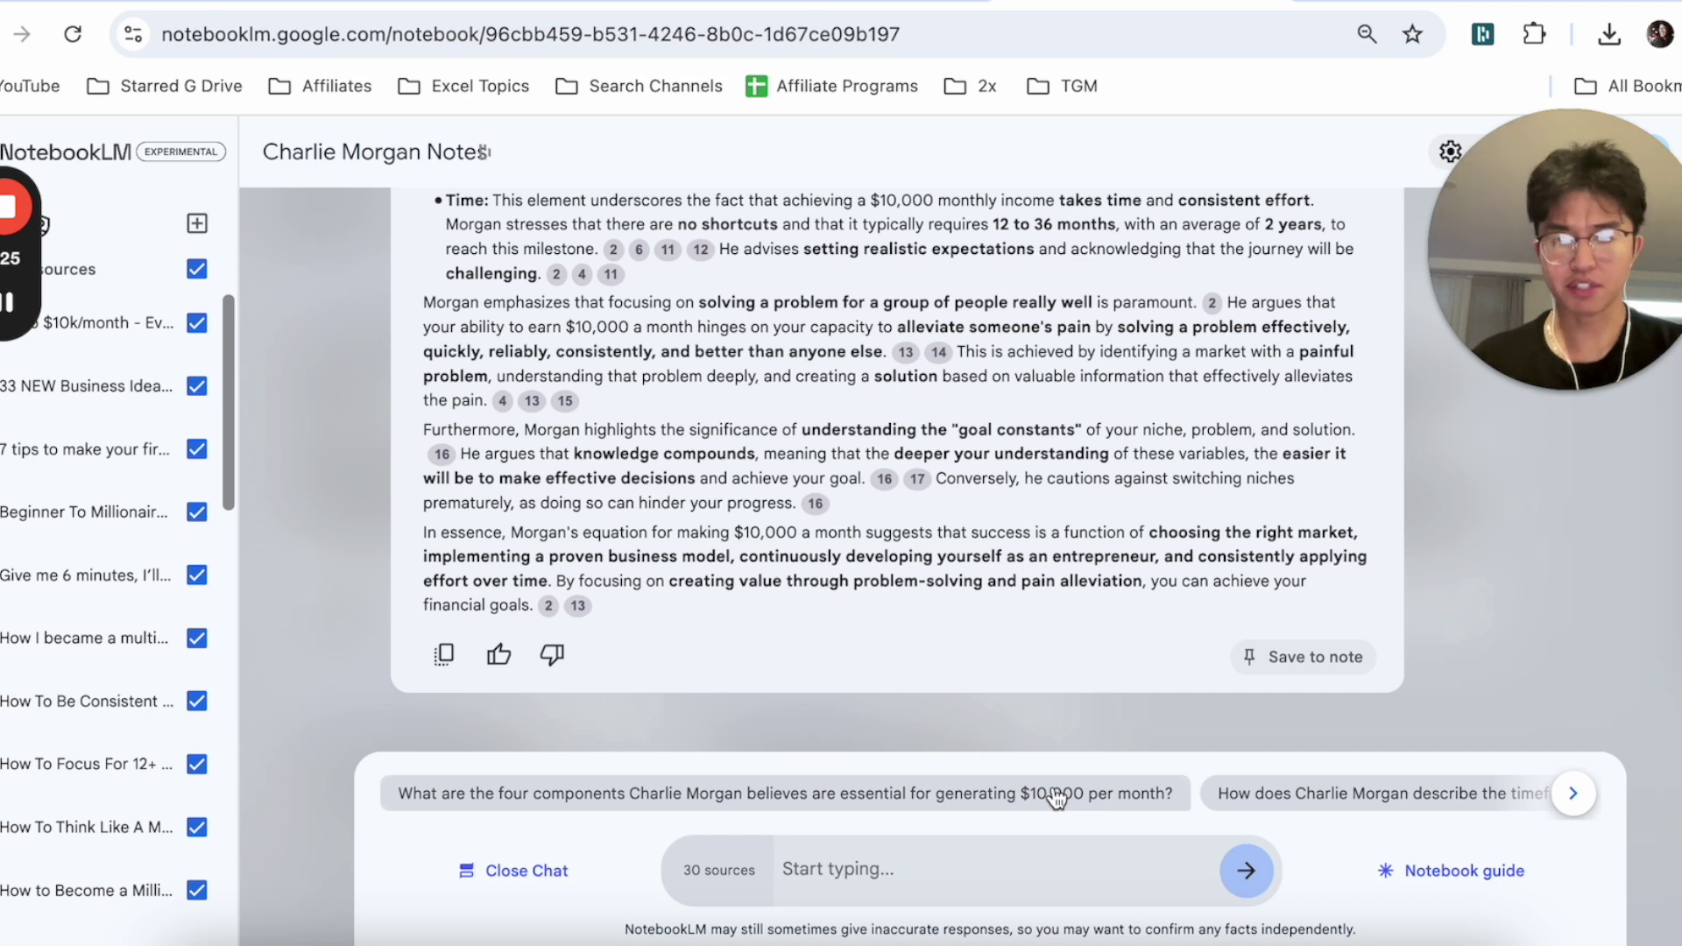
Read the chat answer on Charlie Morgan's $10,000-a-month equation and save it to a note
{"action": "scroll", "coordinate": [808, 581], "scroll_direction": "up", "scroll_amount": 5}
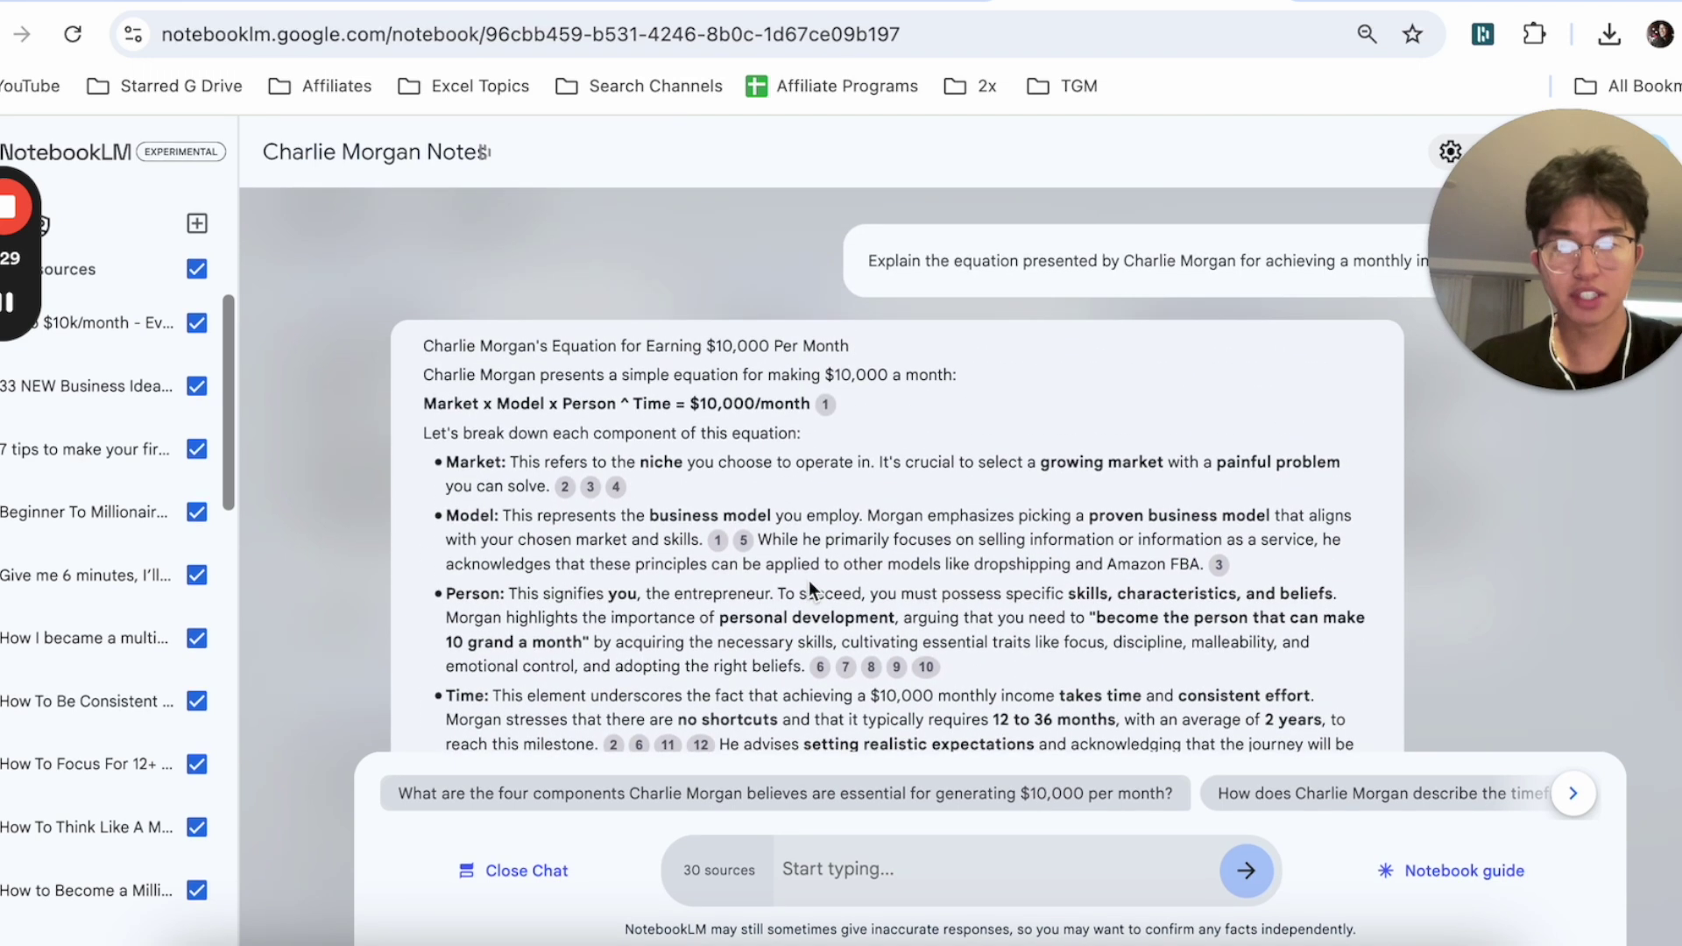
{"action": "scroll", "coordinate": [560, 373], "scroll_direction": "down", "scroll_amount": 1}
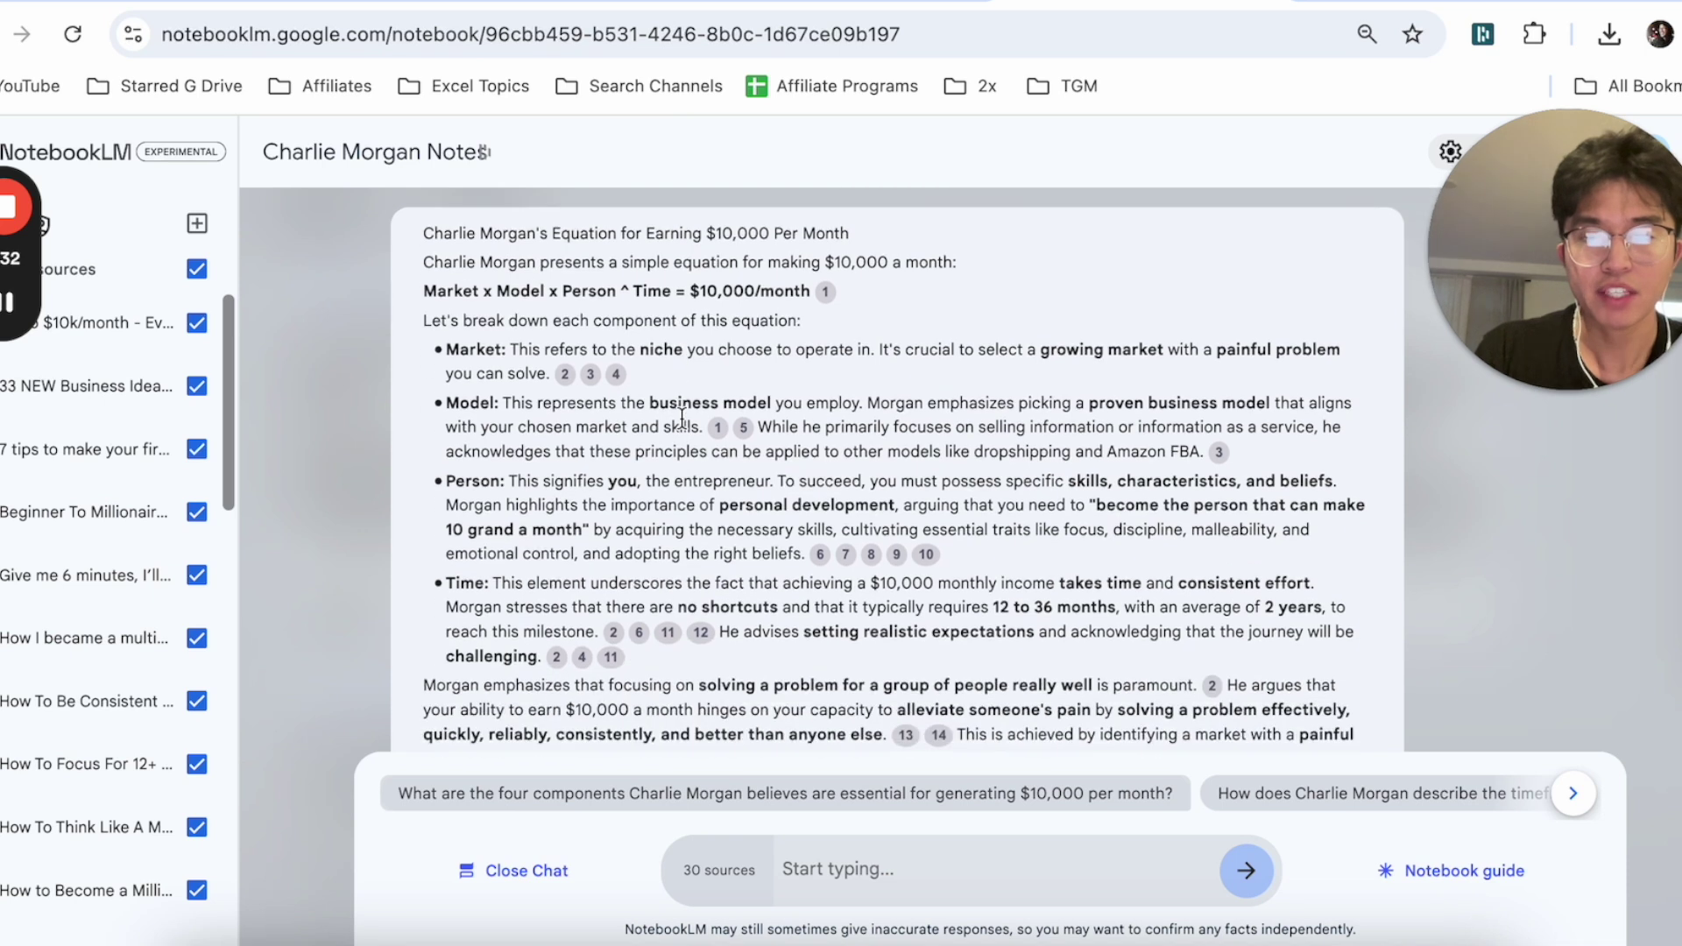
{"action": "mouse_move", "coordinate": [565, 376]}
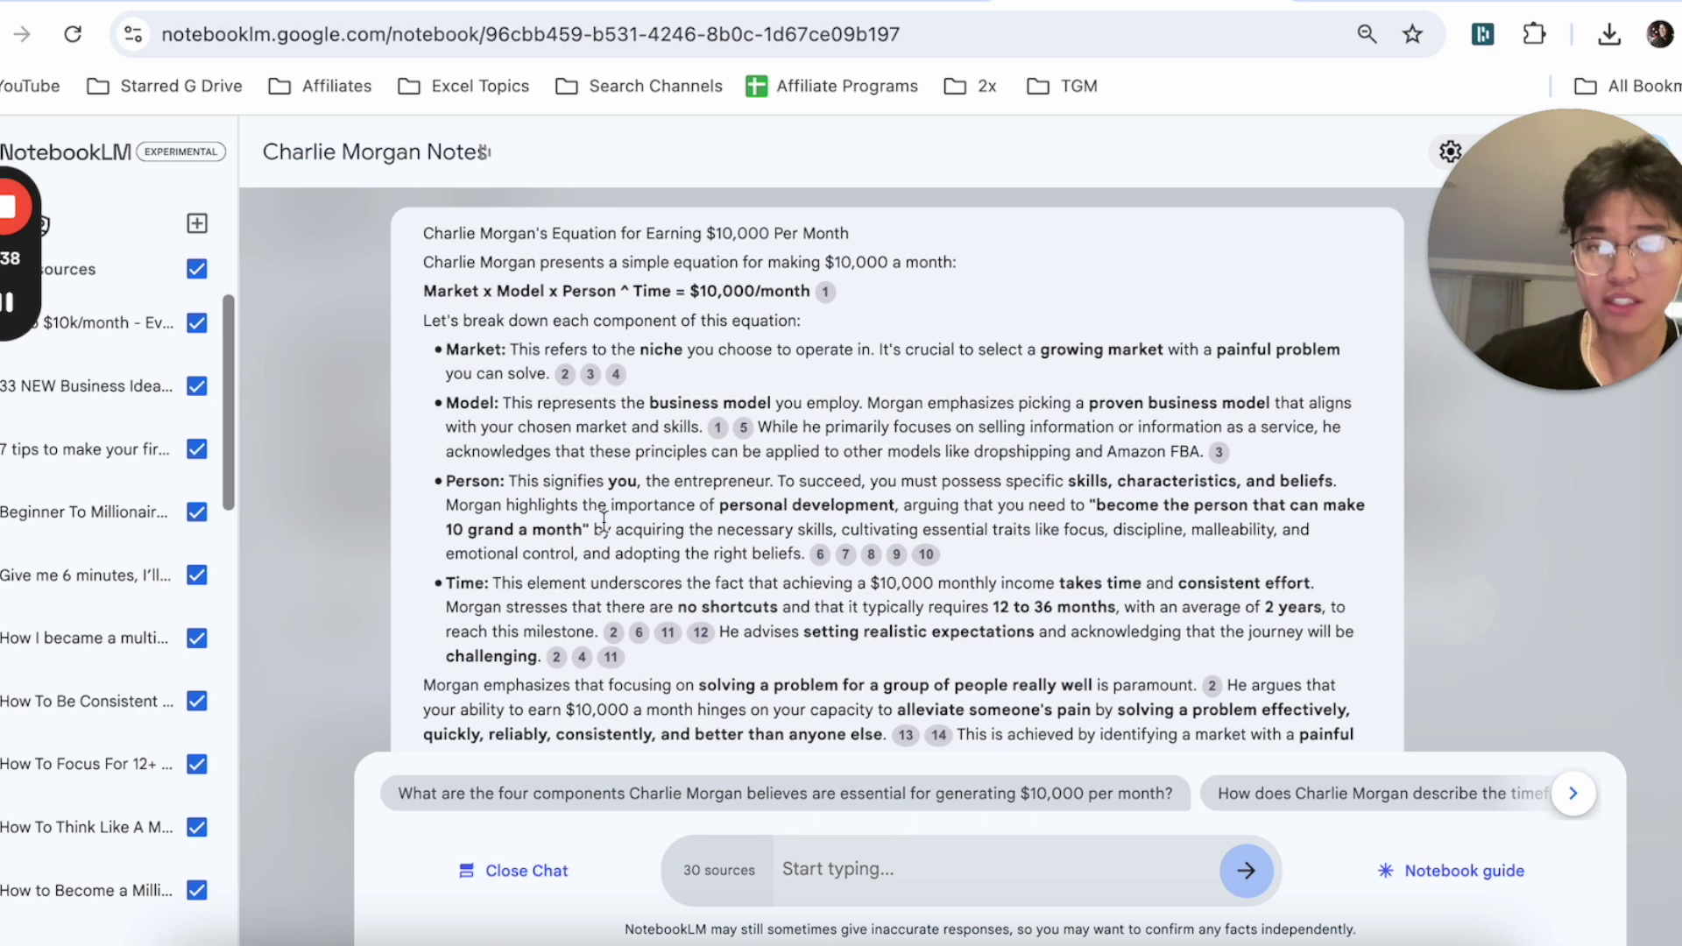
{"action": "scroll", "coordinate": [638, 527], "scroll_direction": "down", "scroll_amount": 1}
{"action": "scroll", "coordinate": [638, 525], "scroll_direction": "down", "scroll_amount": 3}
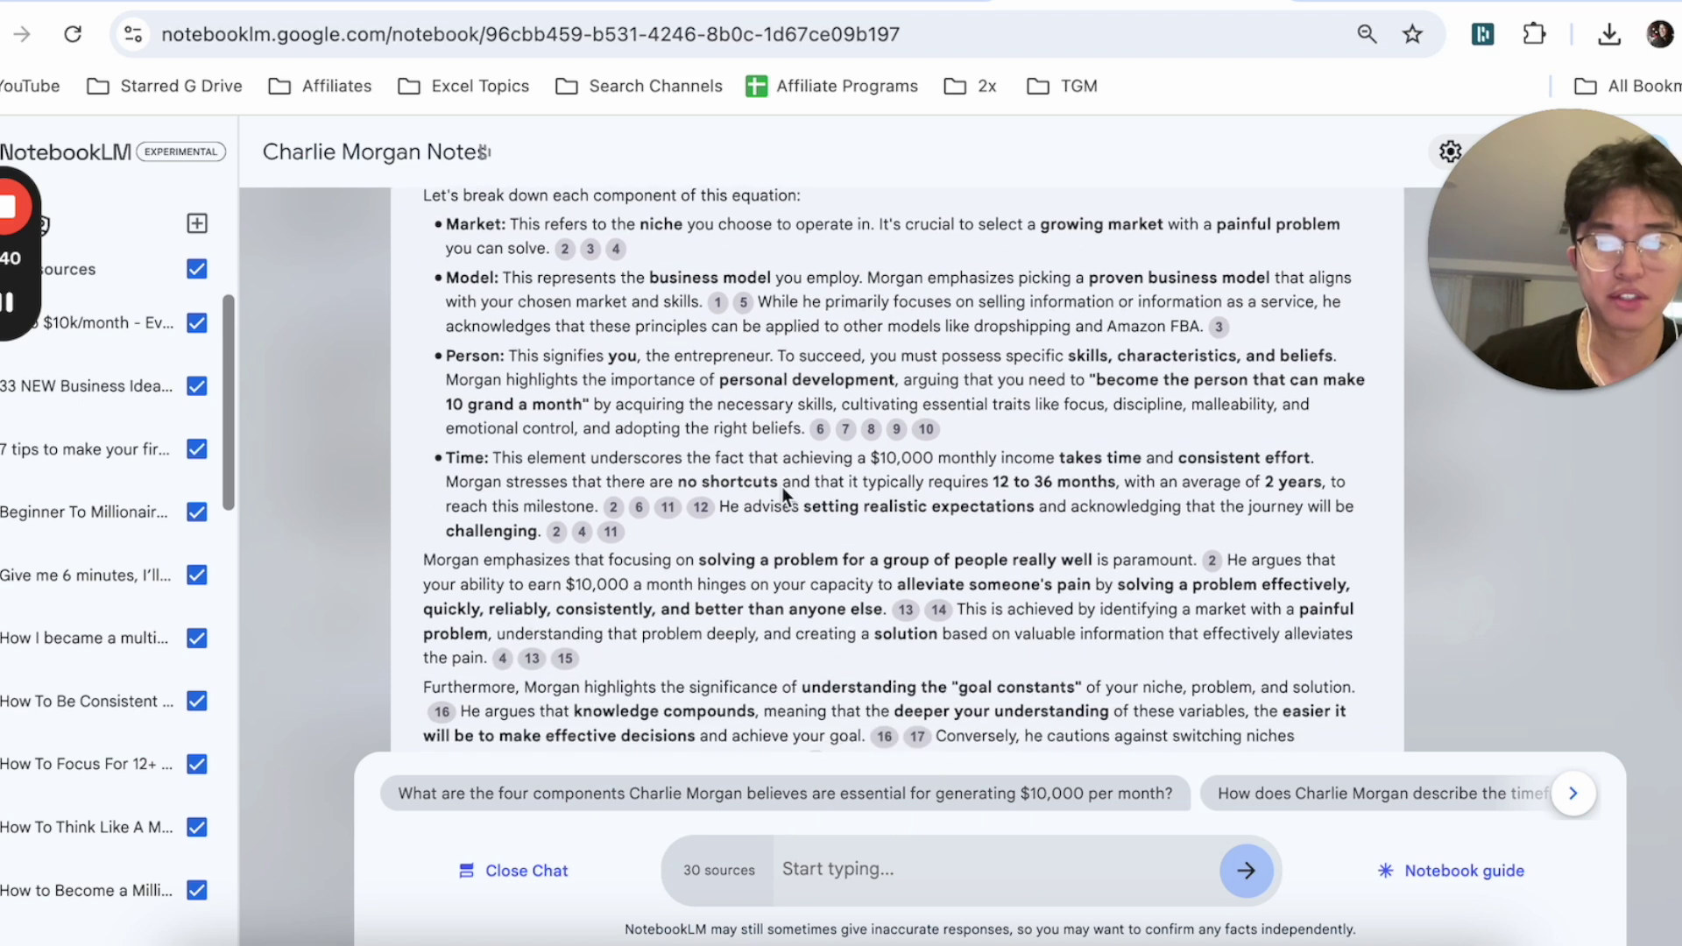
{"action": "scroll", "coordinate": [920, 447], "scroll_direction": "up", "scroll_amount": 3}
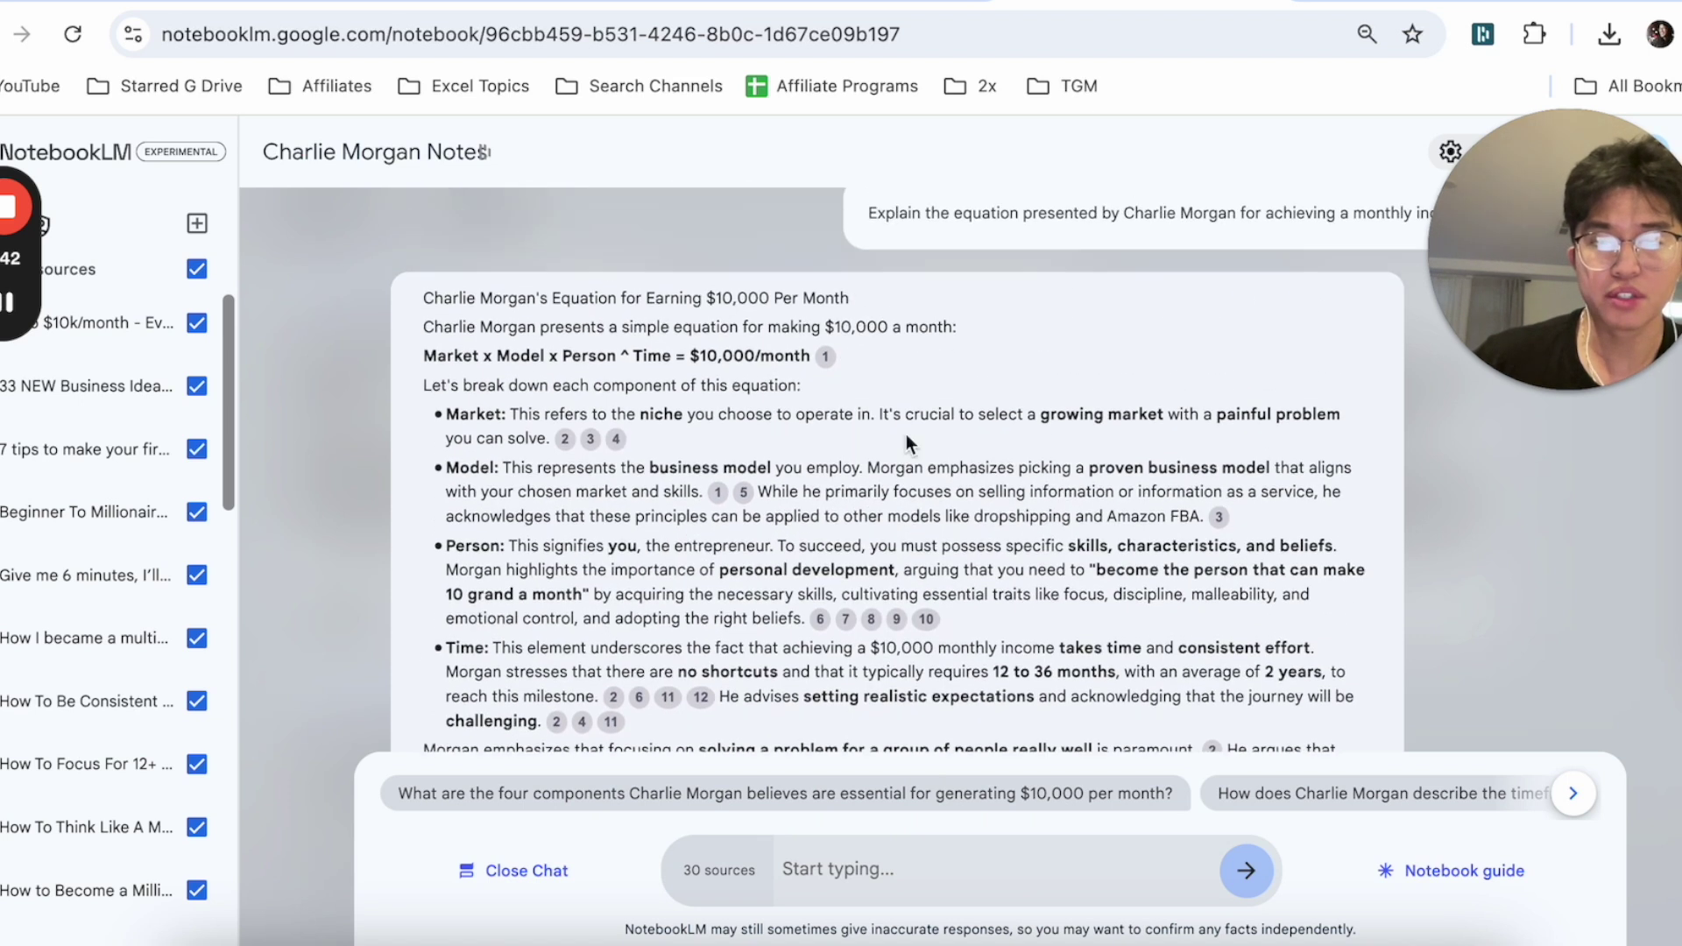
{"action": "scroll", "coordinate": [920, 477], "scroll_direction": "down", "scroll_amount": 8}
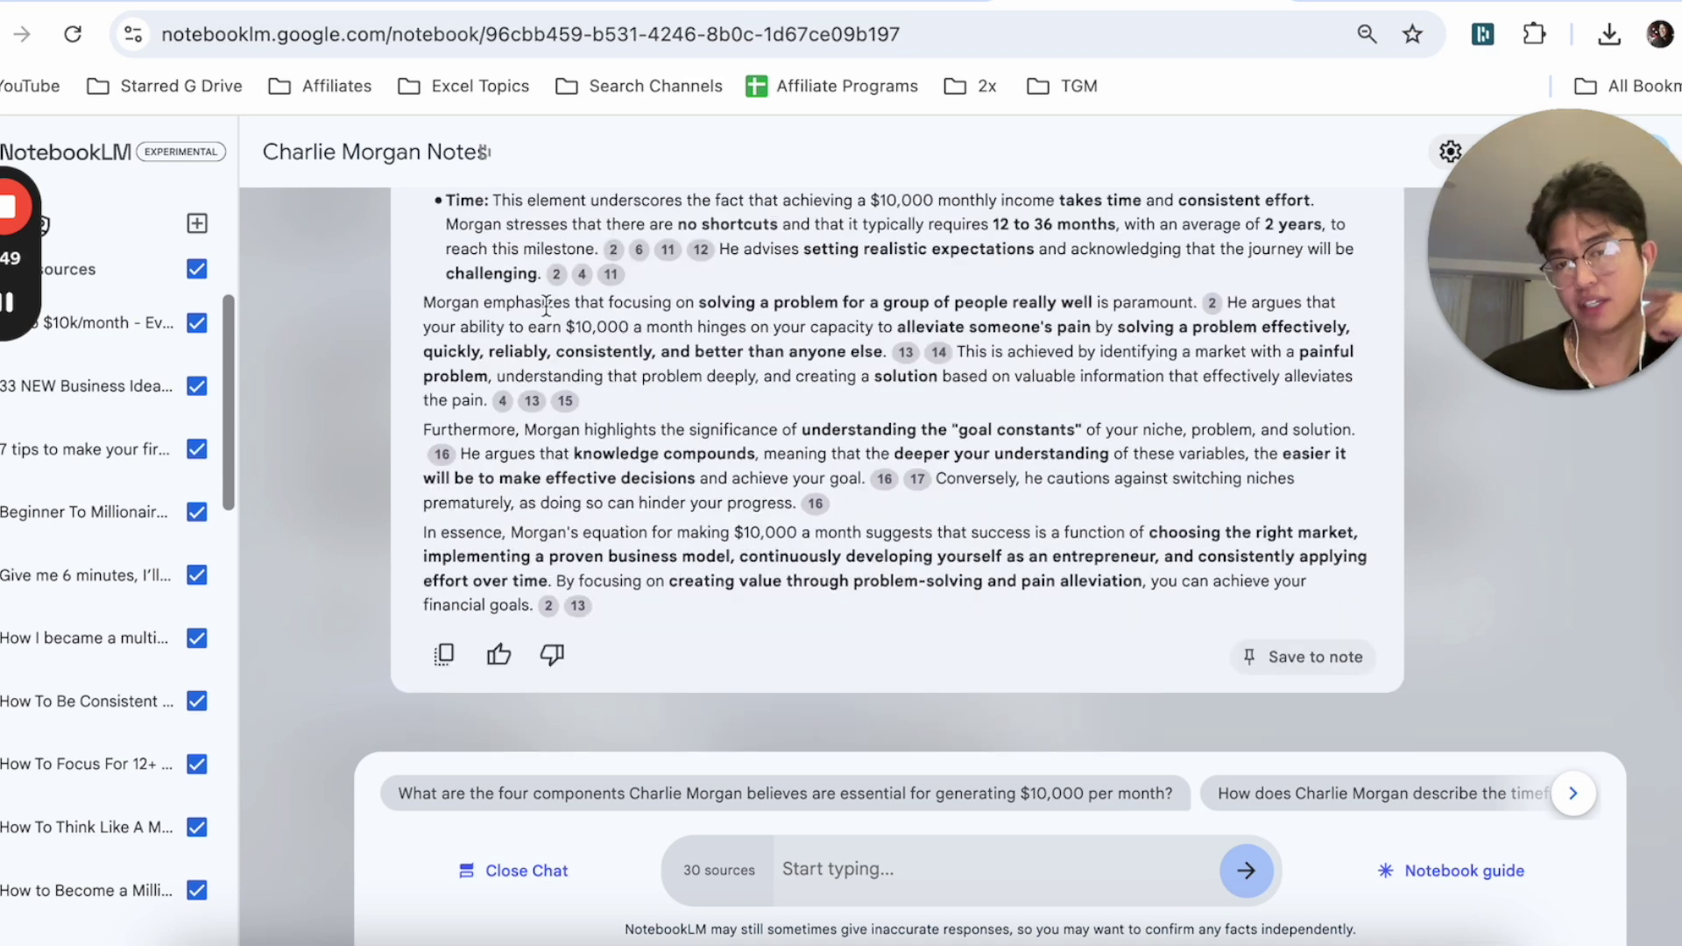
{"action": "scroll", "coordinate": [501, 534], "scroll_direction": "up", "scroll_amount": 1}
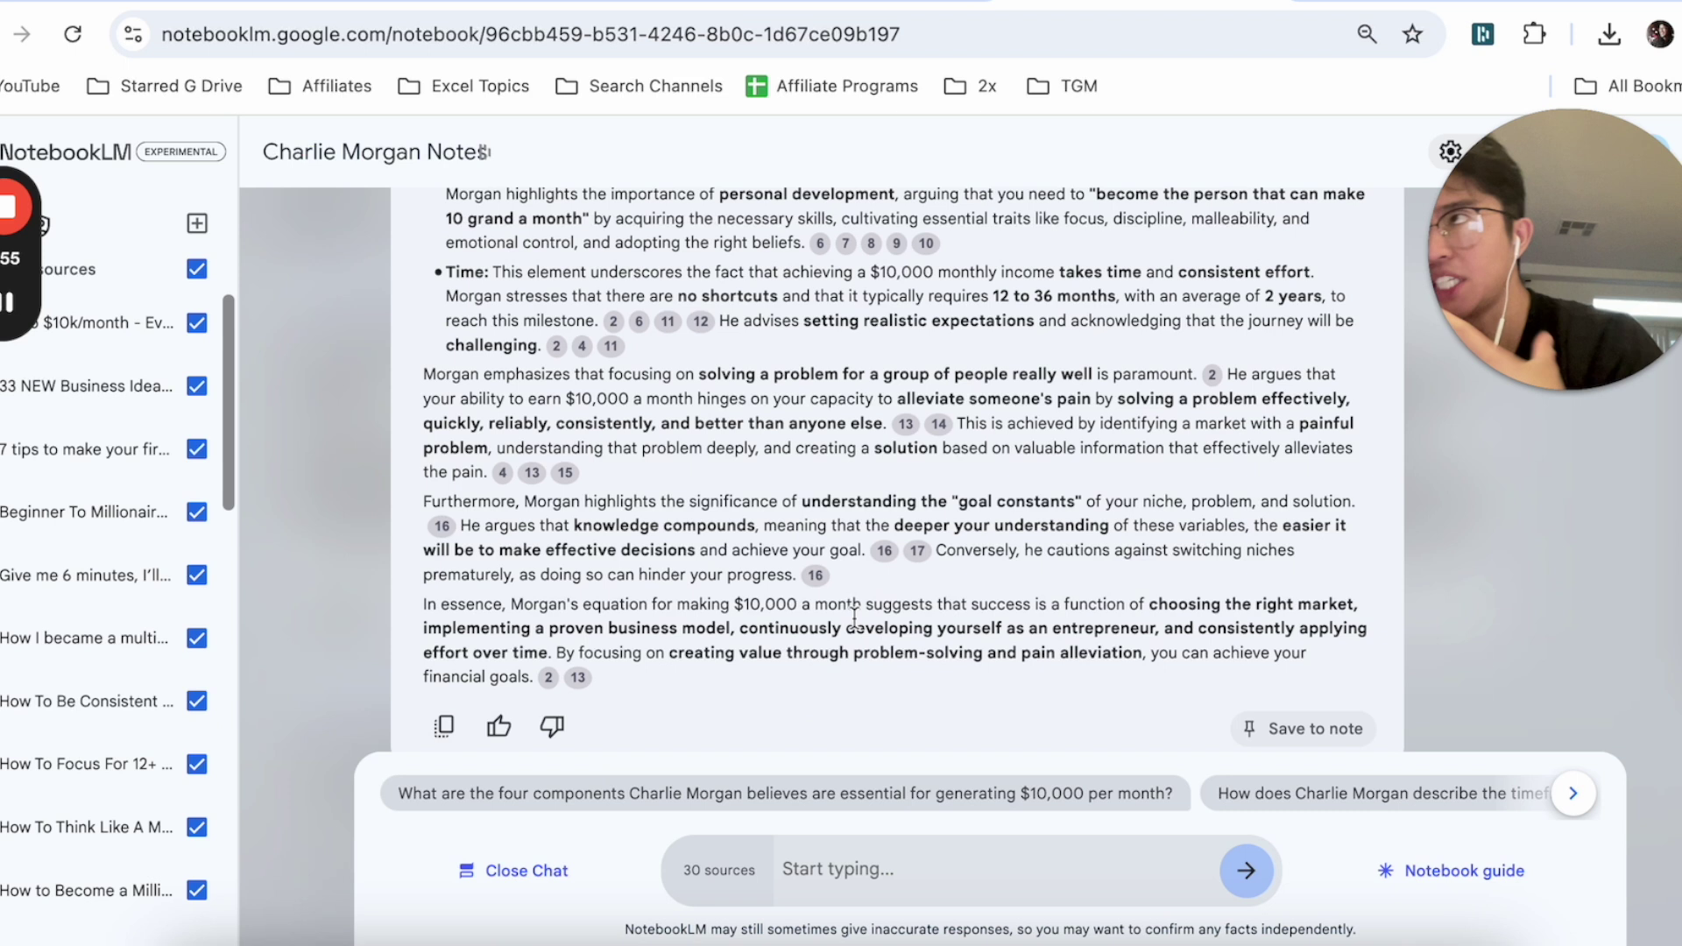
{"action": "scroll", "coordinate": [1034, 618], "scroll_direction": "down", "scroll_amount": 1}
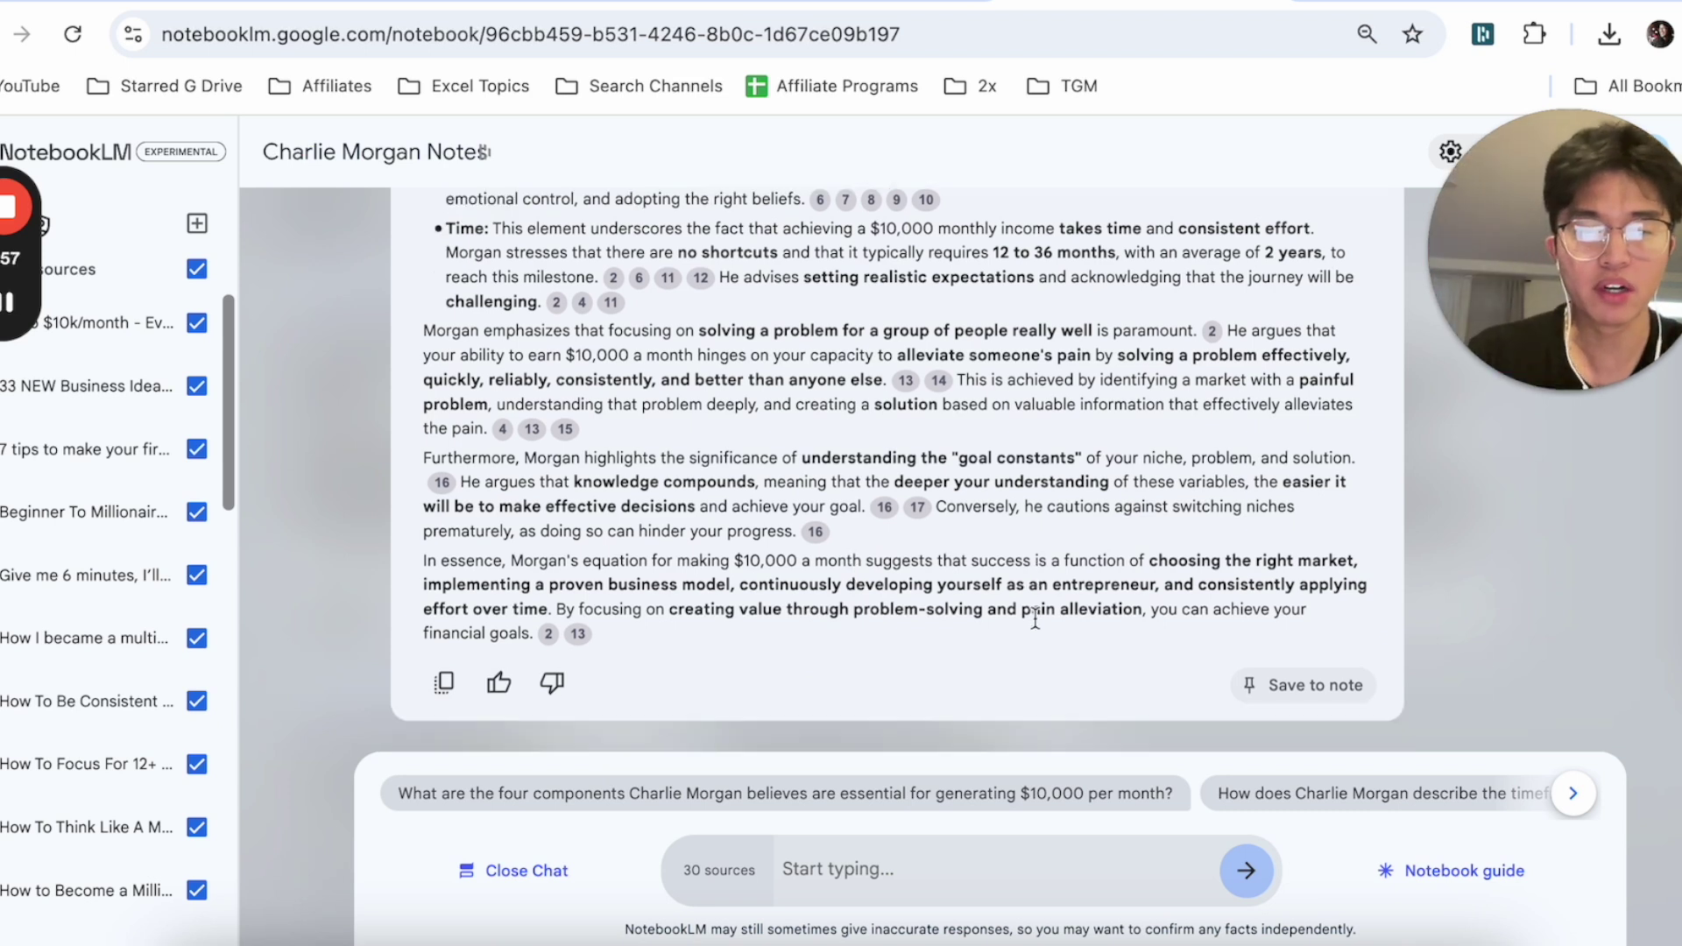
{"action": "left_click", "coordinate": [1317, 670]}
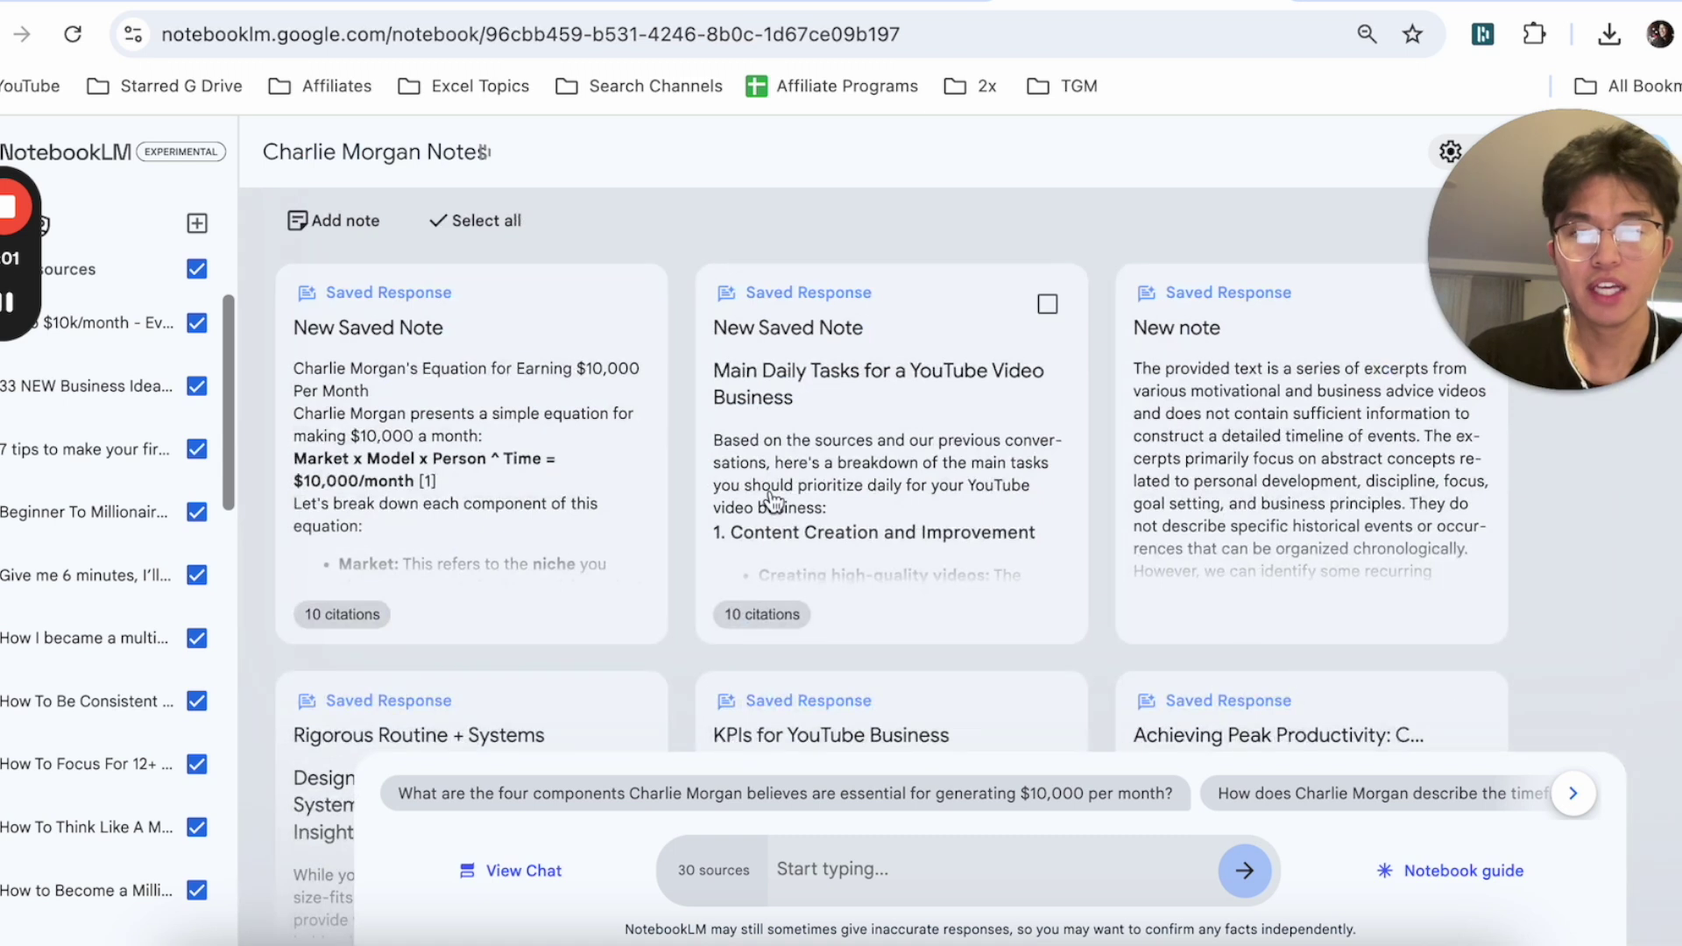
Open the New Saved Note card and select its title for renaming
{"action": "scroll", "coordinate": [773, 501], "scroll_direction": "down", "scroll_amount": 5}
{"action": "scroll", "coordinate": [773, 501], "scroll_direction": "up", "scroll_amount": 5}
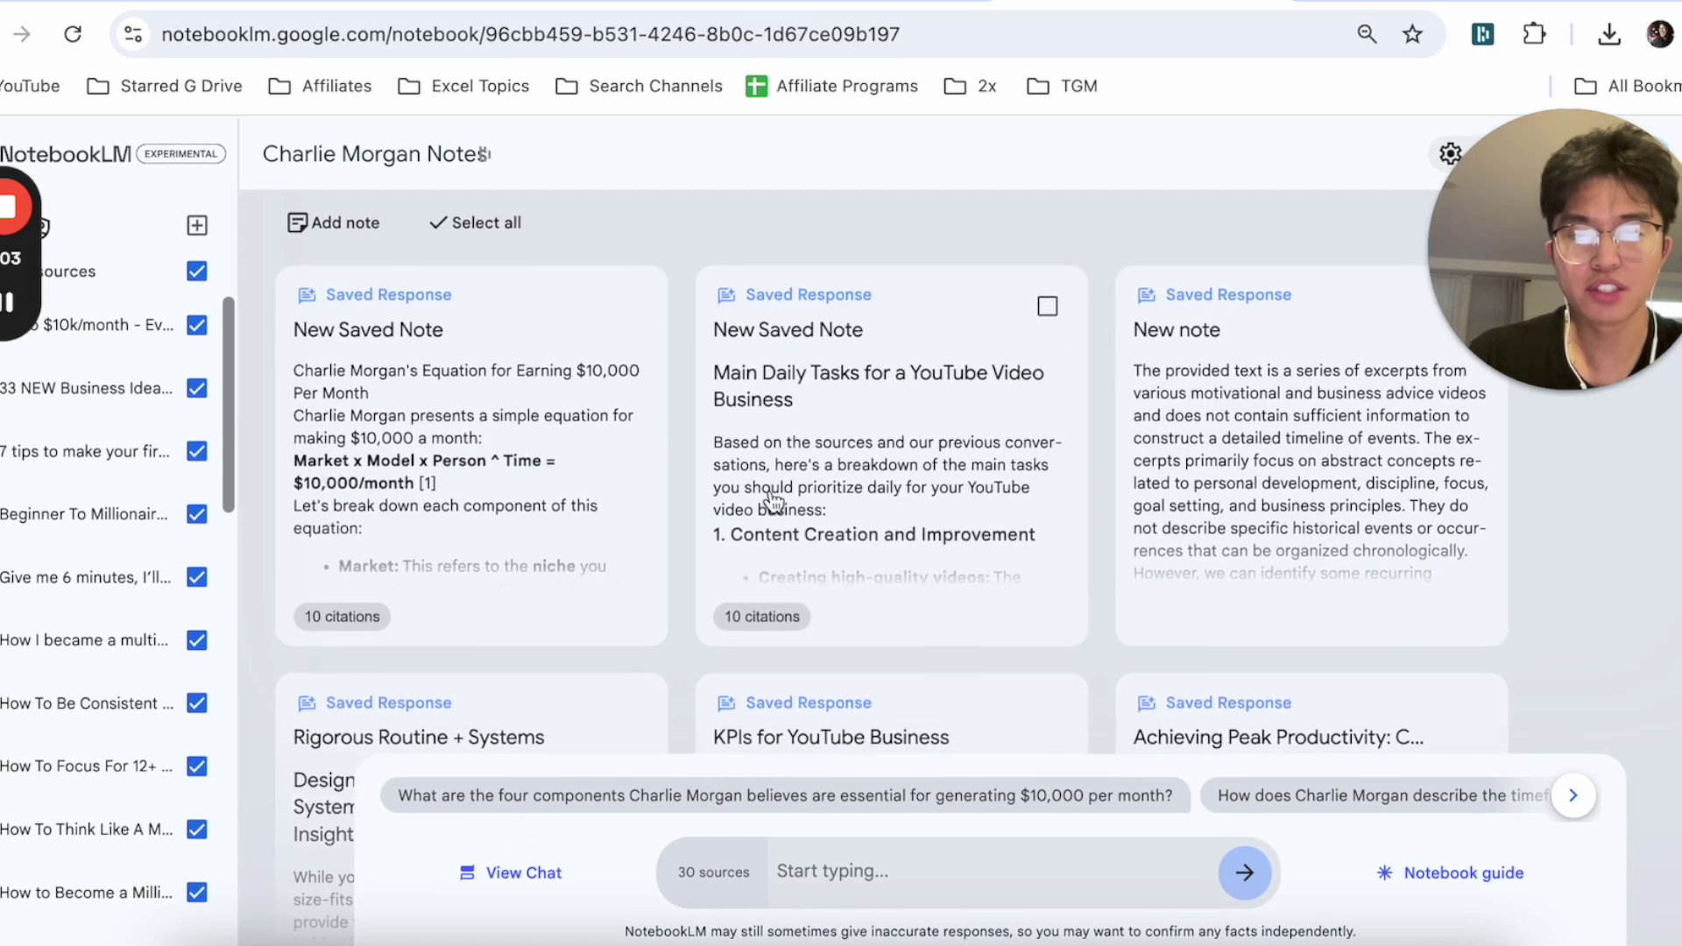
{"action": "scroll", "coordinate": [772, 501], "scroll_direction": "down", "scroll_amount": 5}
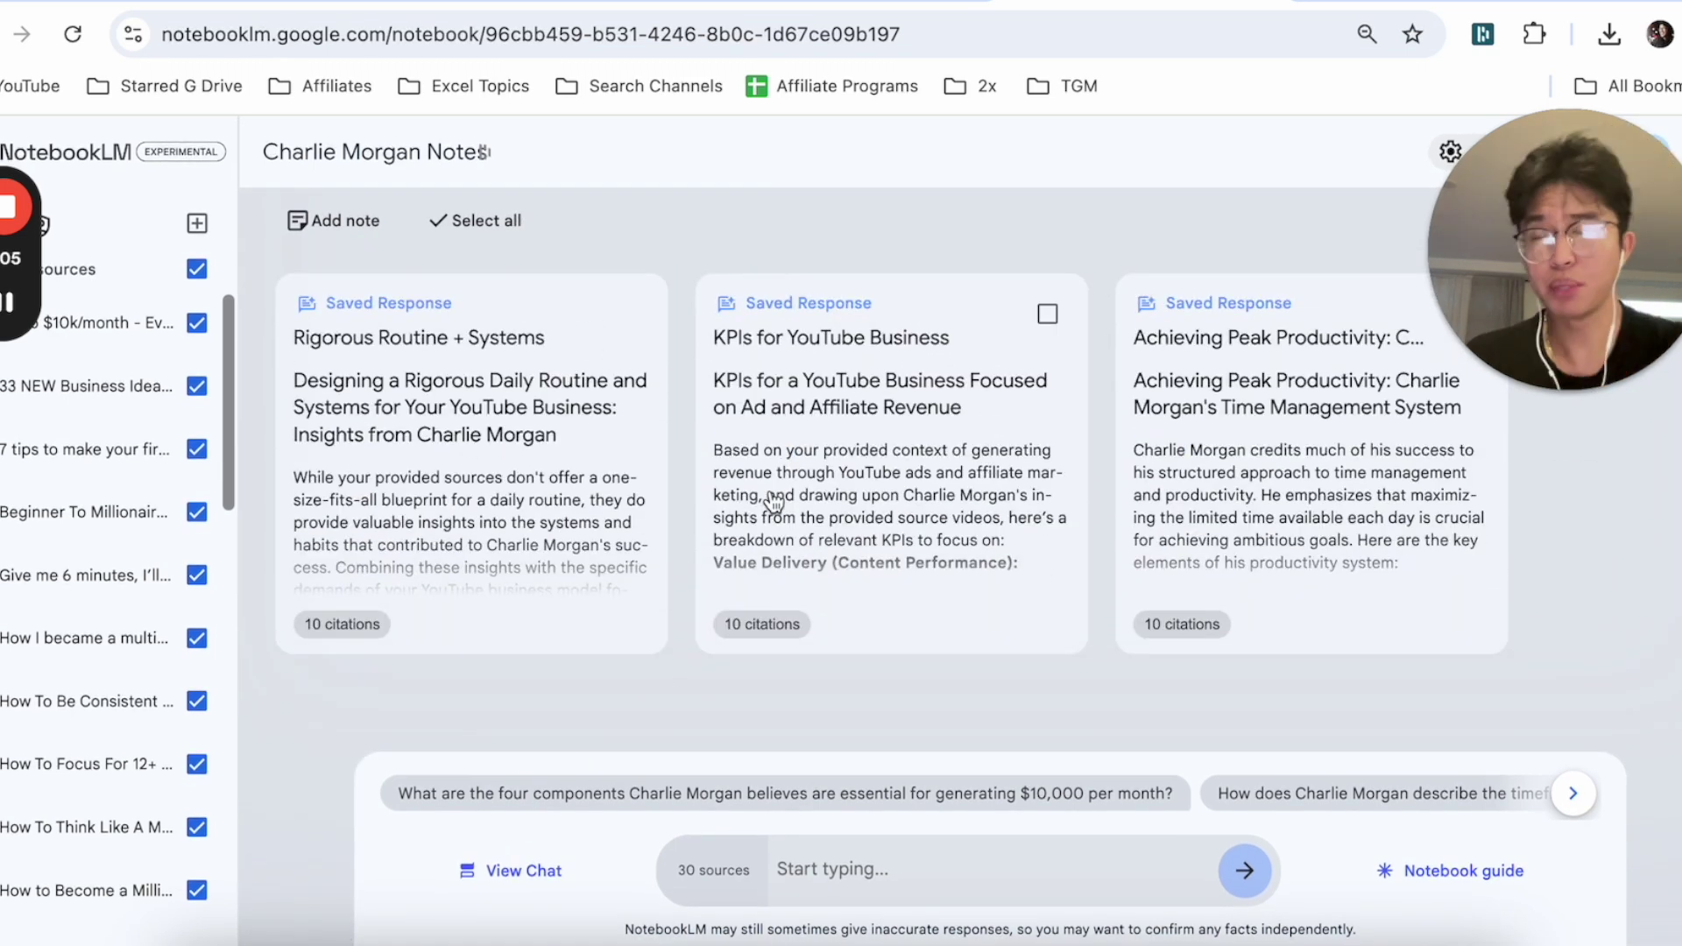
{"action": "scroll", "coordinate": [773, 501], "scroll_direction": "up", "scroll_amount": 5}
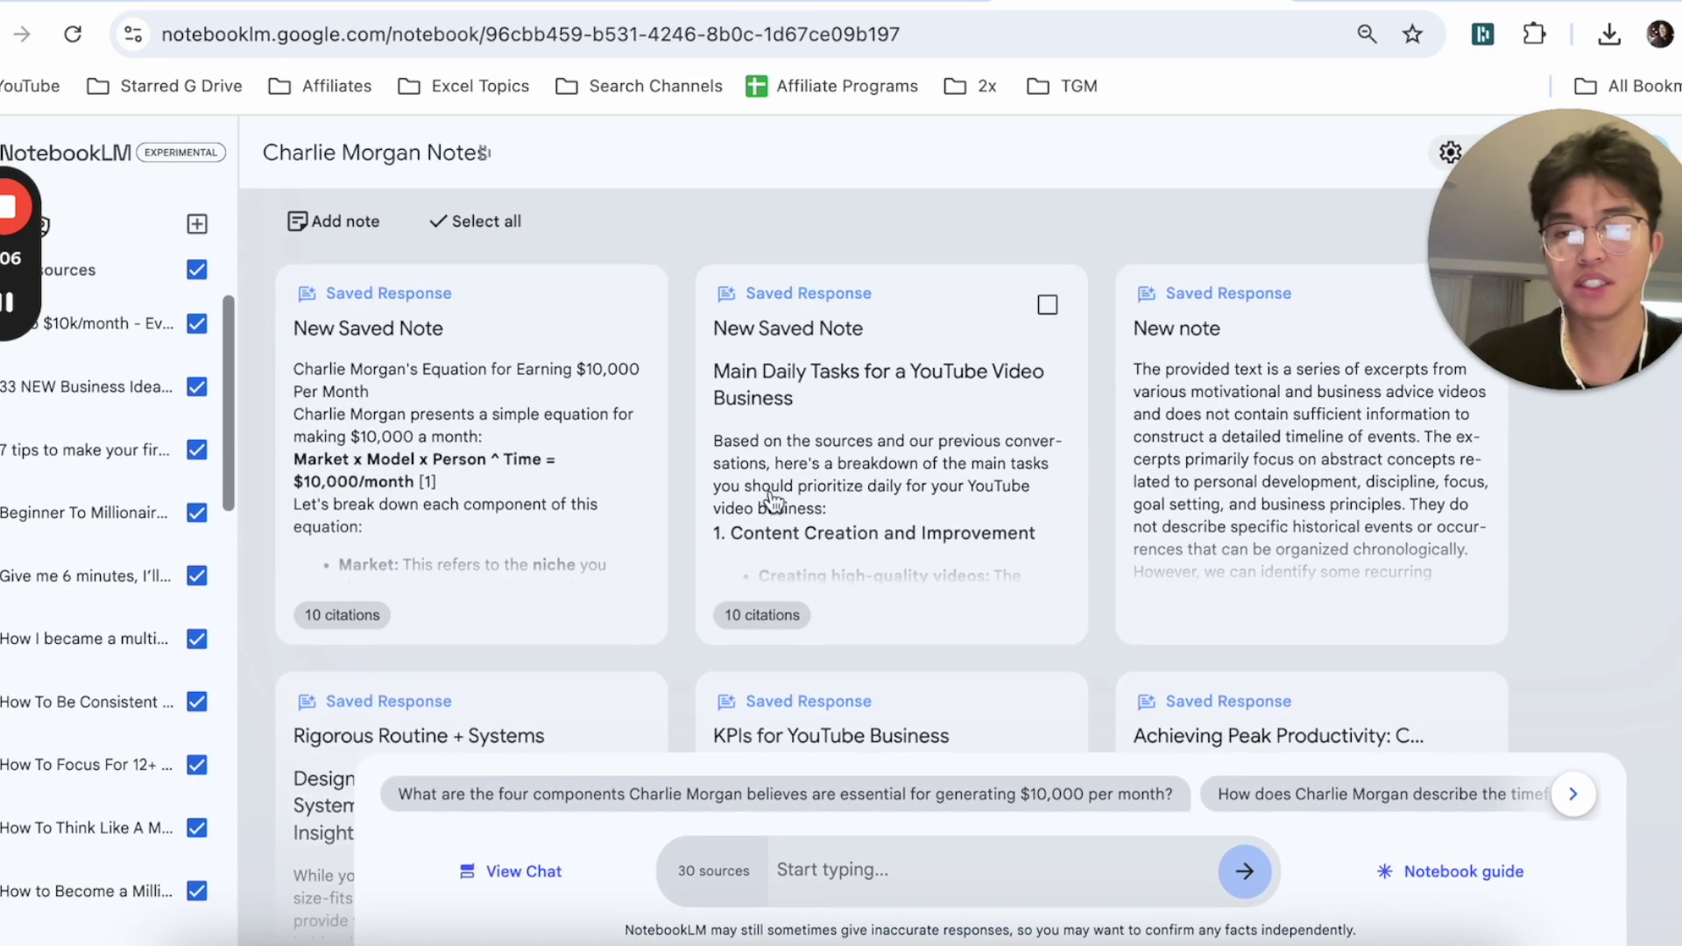
{"action": "left_click", "coordinate": [337, 347]}
{"action": "triple_click", "coordinate": [520, 354]}
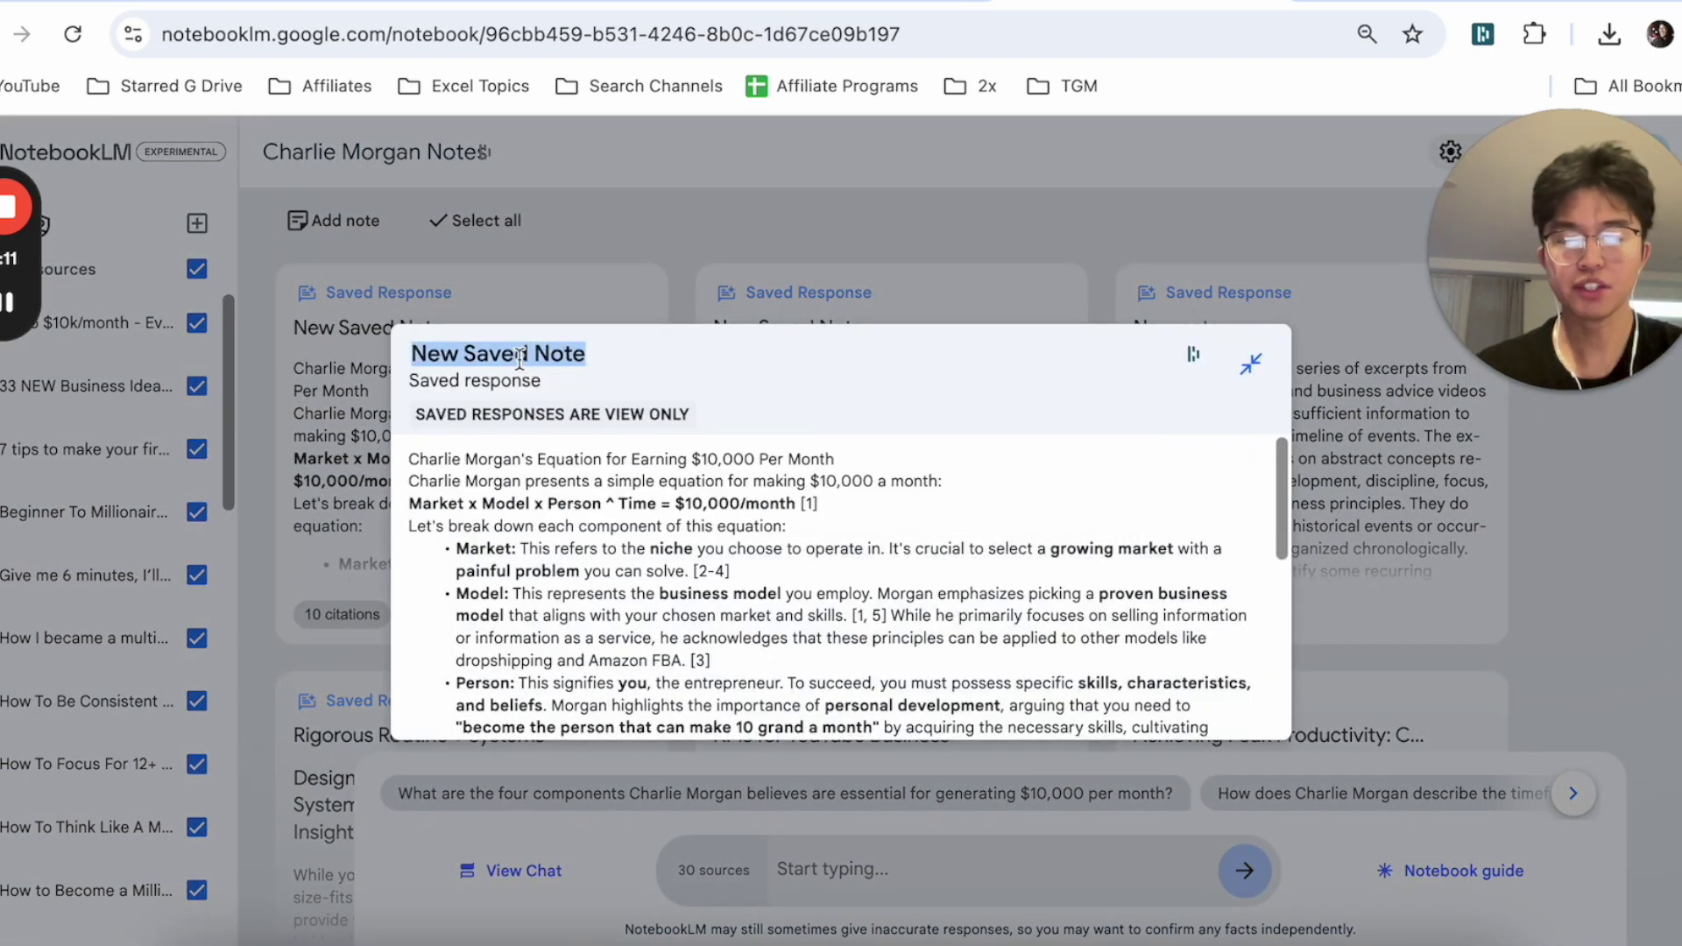
Retitle the note 'The Equation for 10k per Month', close it and return to the chat answer
{"action": "key", "text": "BackSpace"}
{"action": "type", "text": "The Equation"}
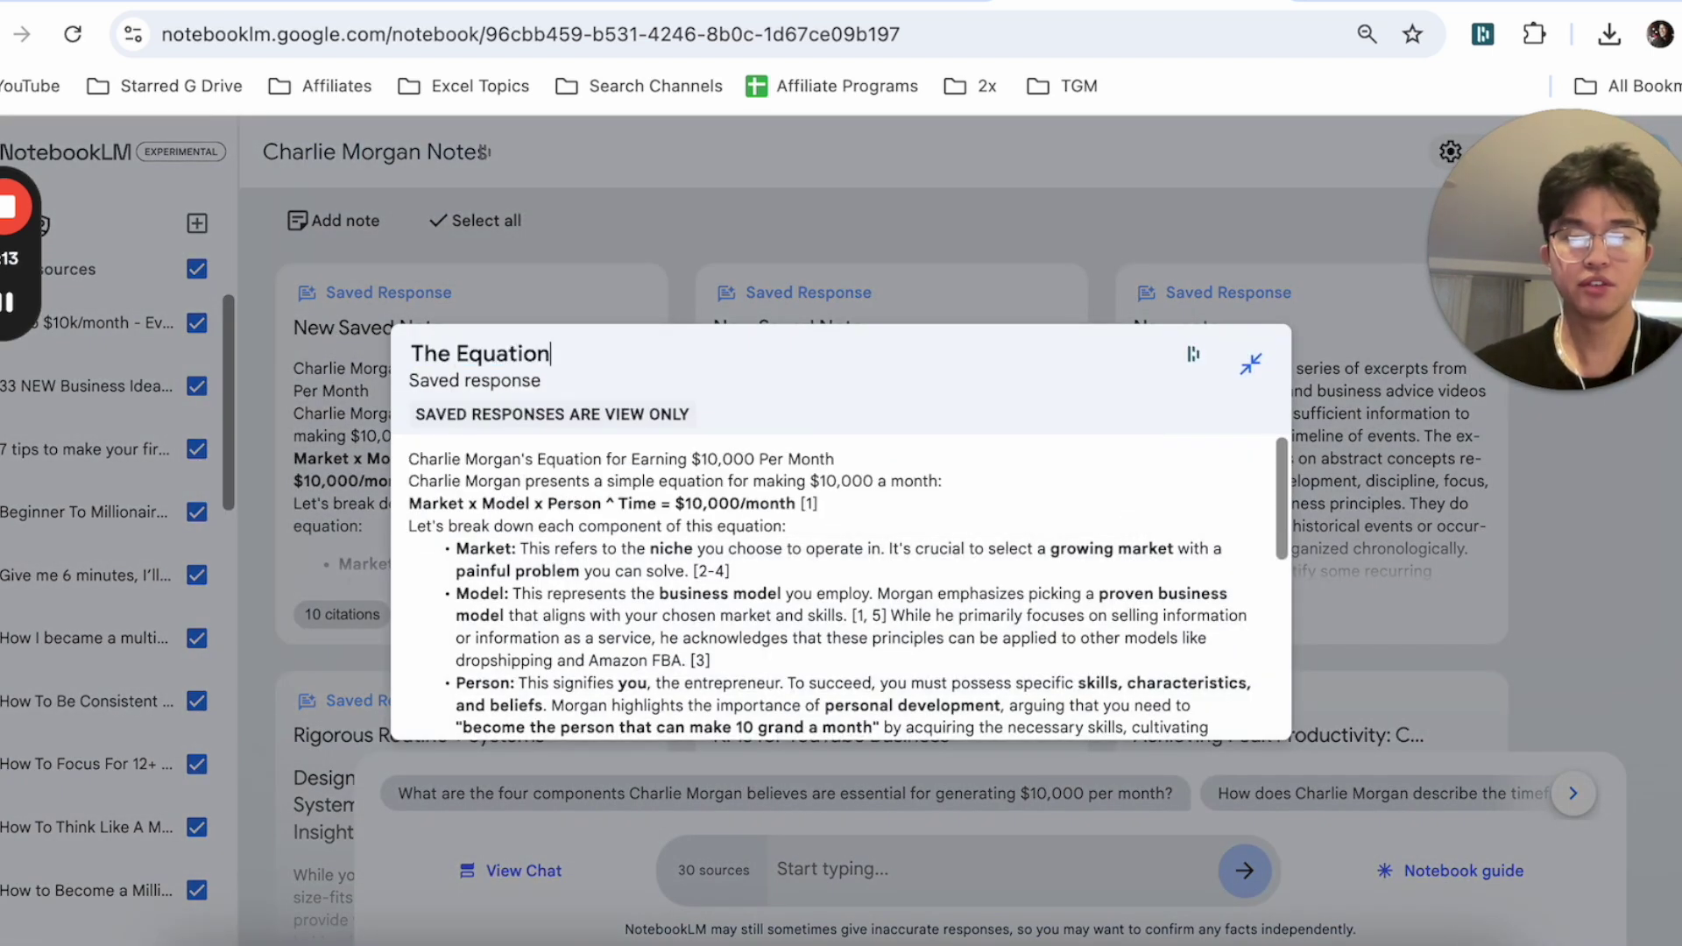
{"action": "type", "text": " for 10k per Month"}
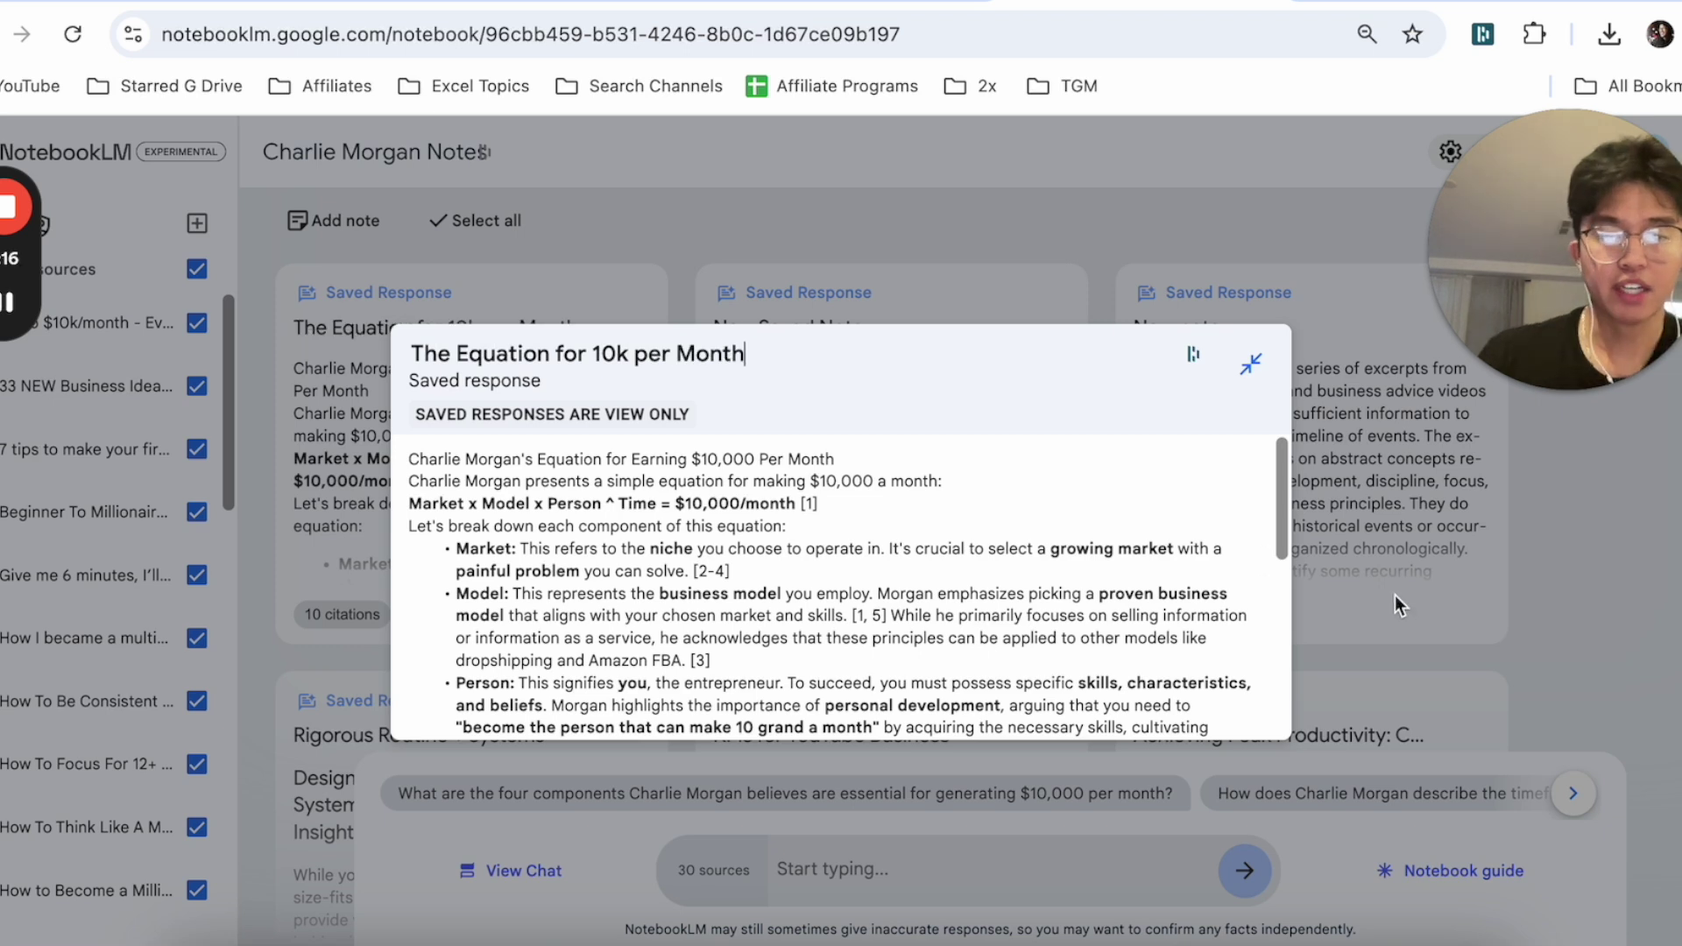
{"action": "left_click", "coordinate": [1395, 598]}
{"action": "left_click", "coordinate": [517, 870]}
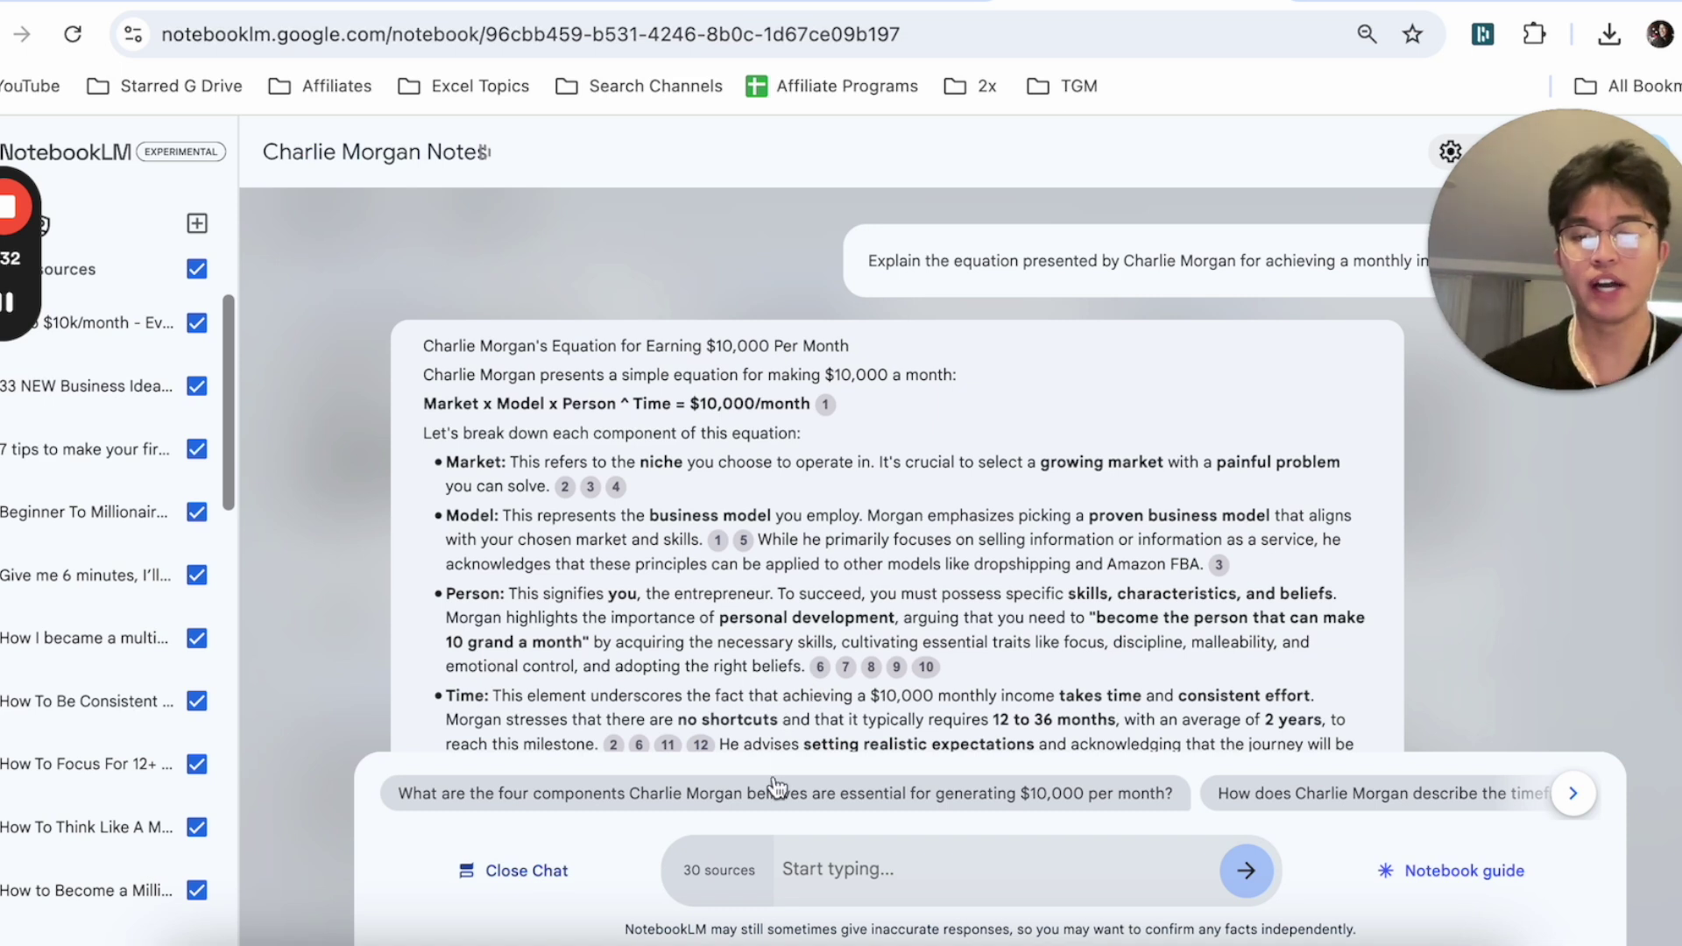
{"action": "scroll", "coordinate": [927, 592], "scroll_direction": "down", "scroll_amount": 5}
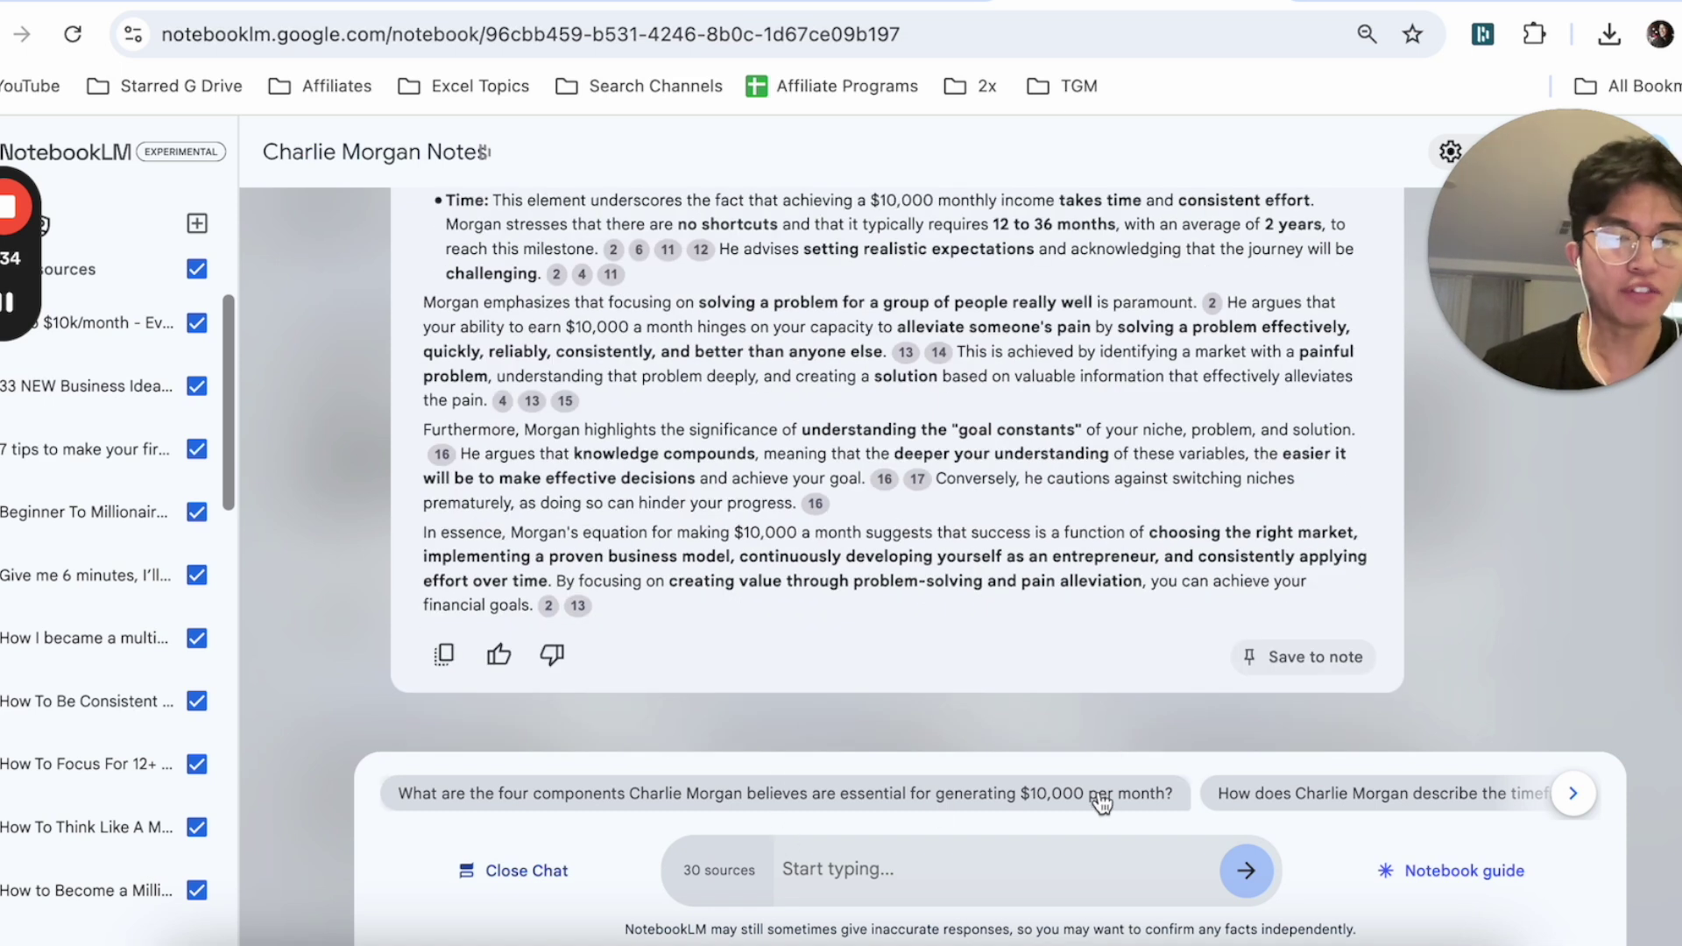
Ask 'What is Charlie's daily routine look like ?' and read the morning and workday answer
{"action": "left_click", "coordinate": [926, 852]}
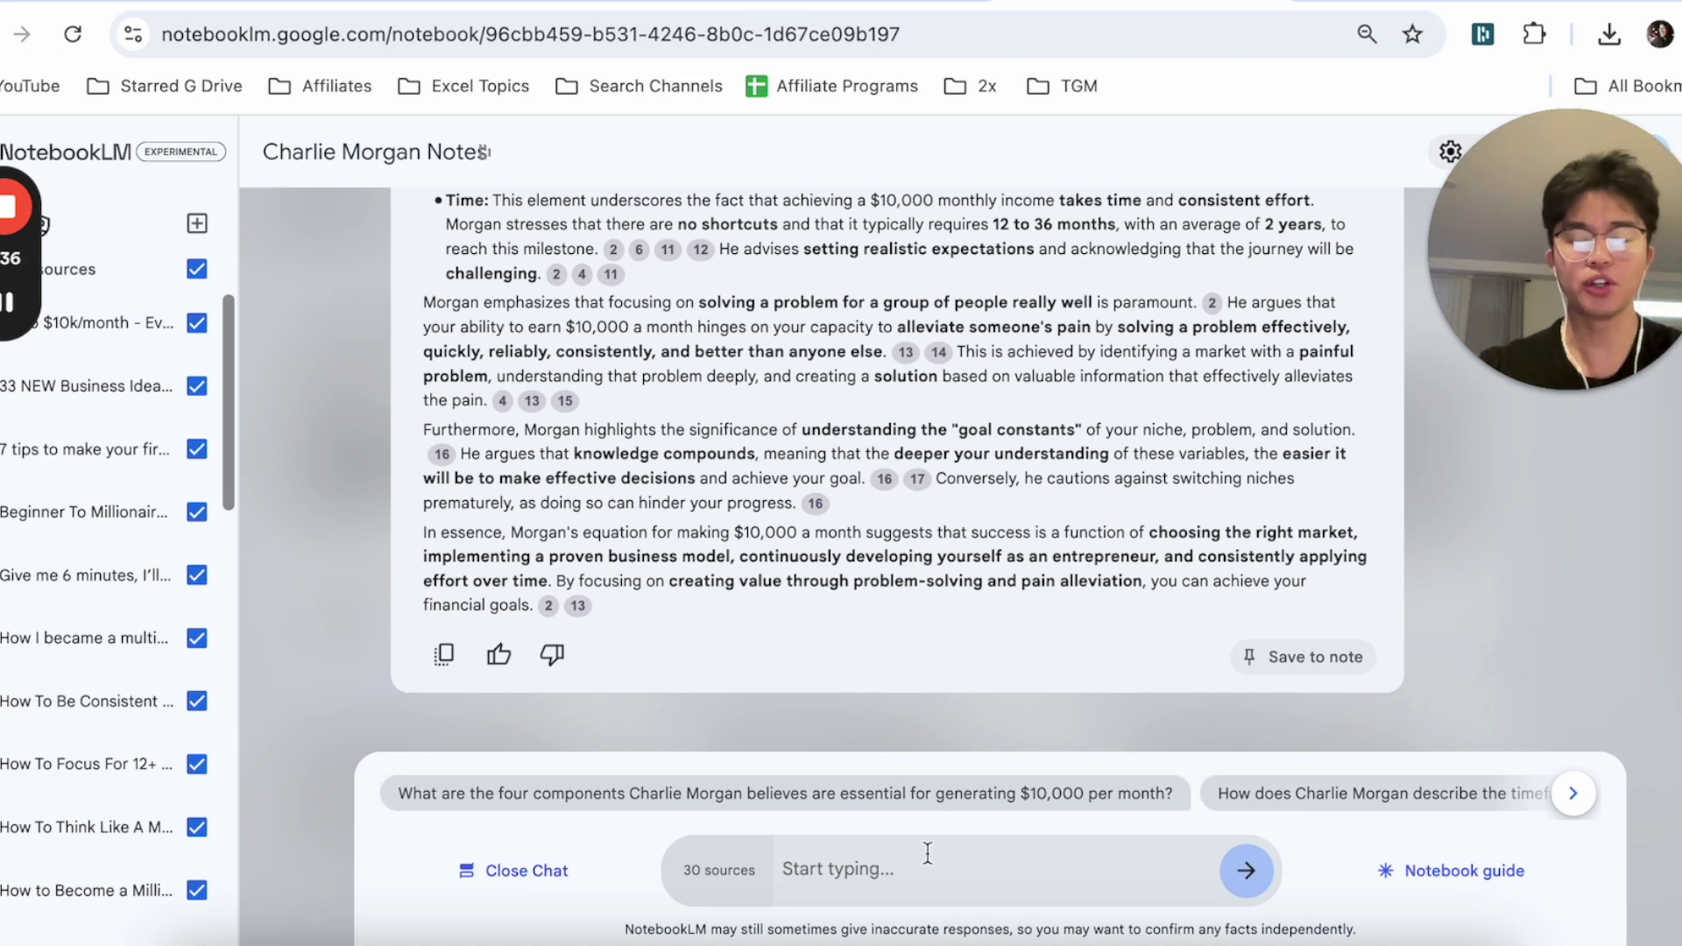
{"action": "type", "text": "What i"}
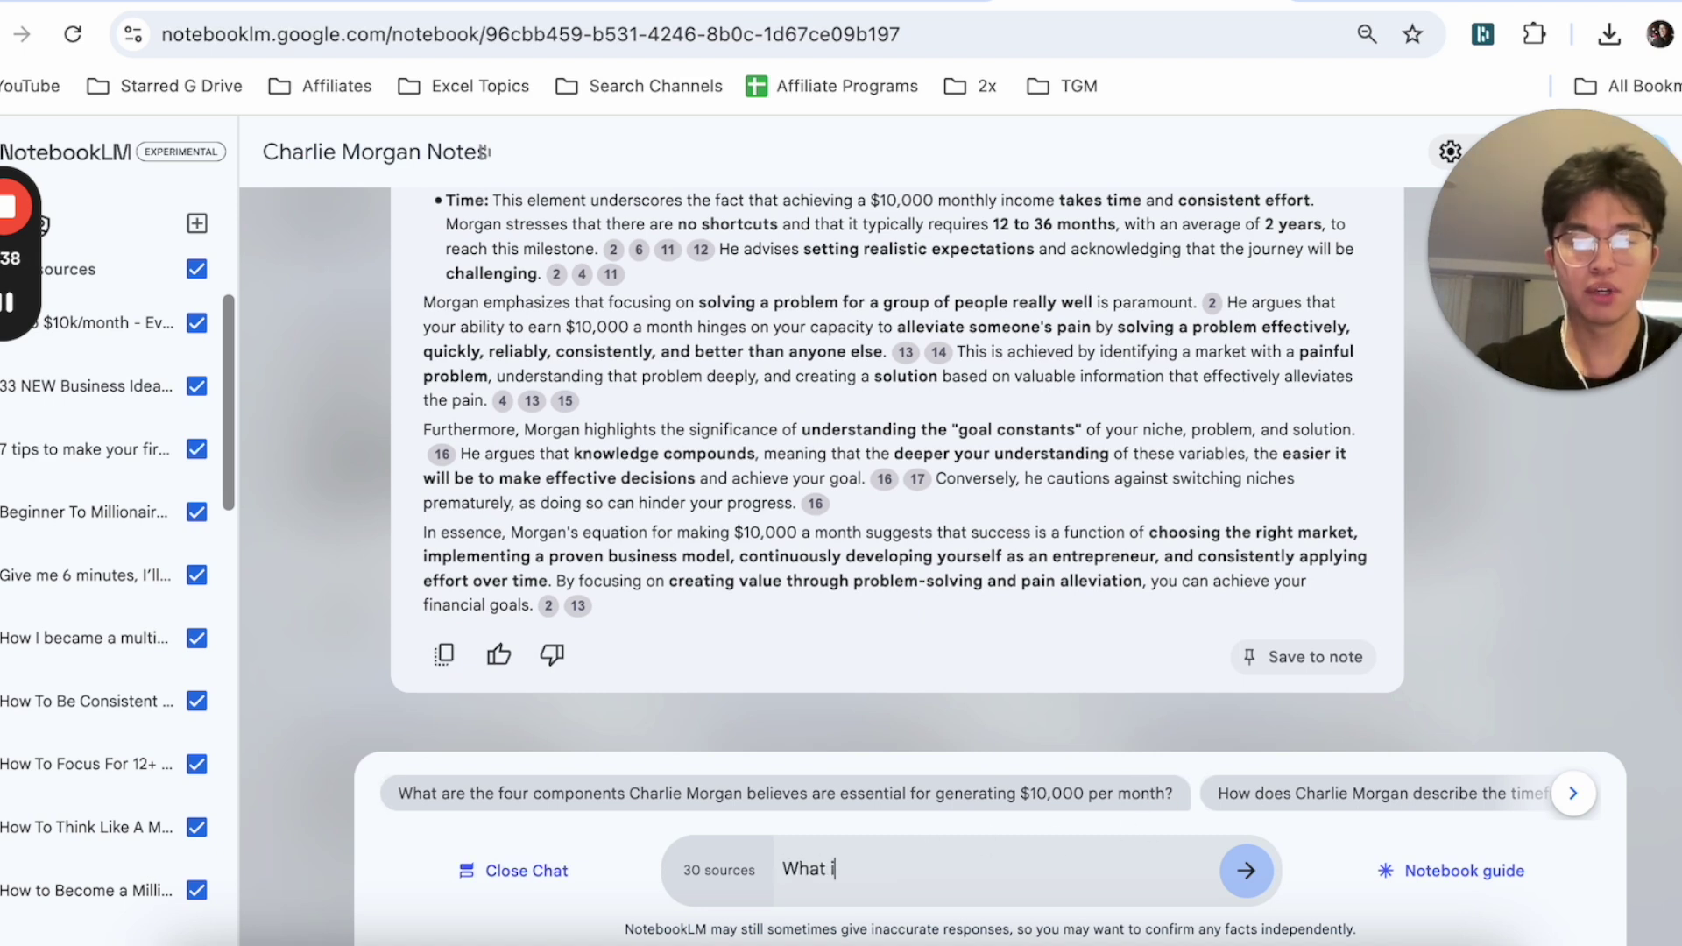
{"action": "type", "text": "s Charlie's daily routine lo"}
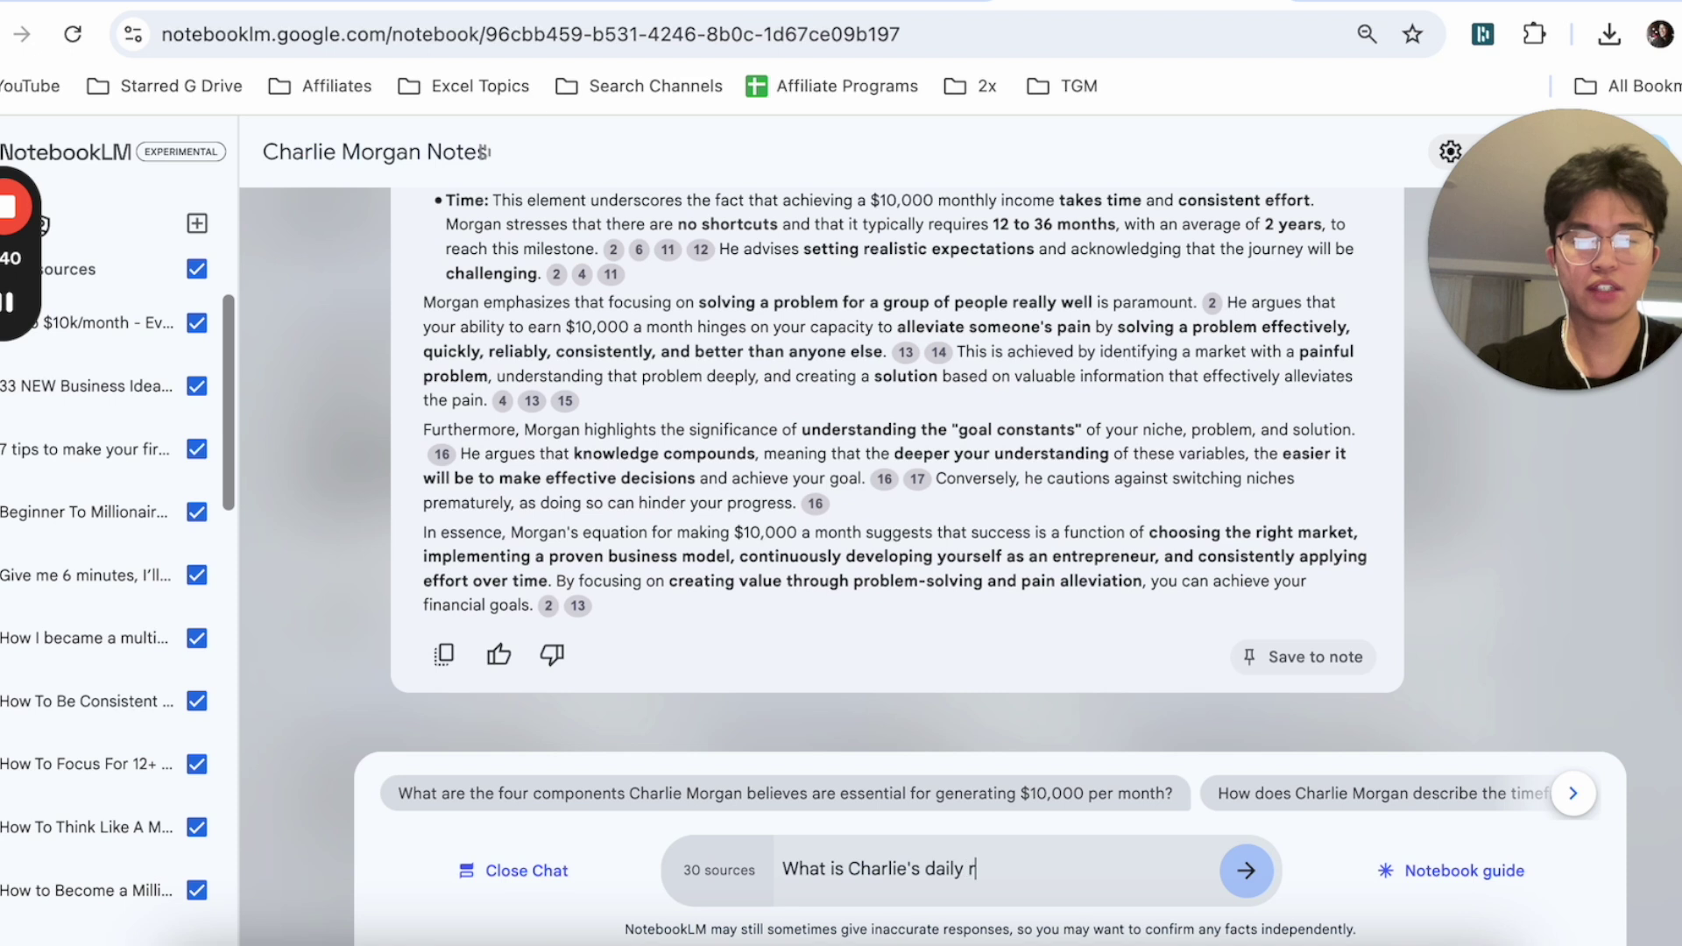
{"action": "type", "text": "like "}
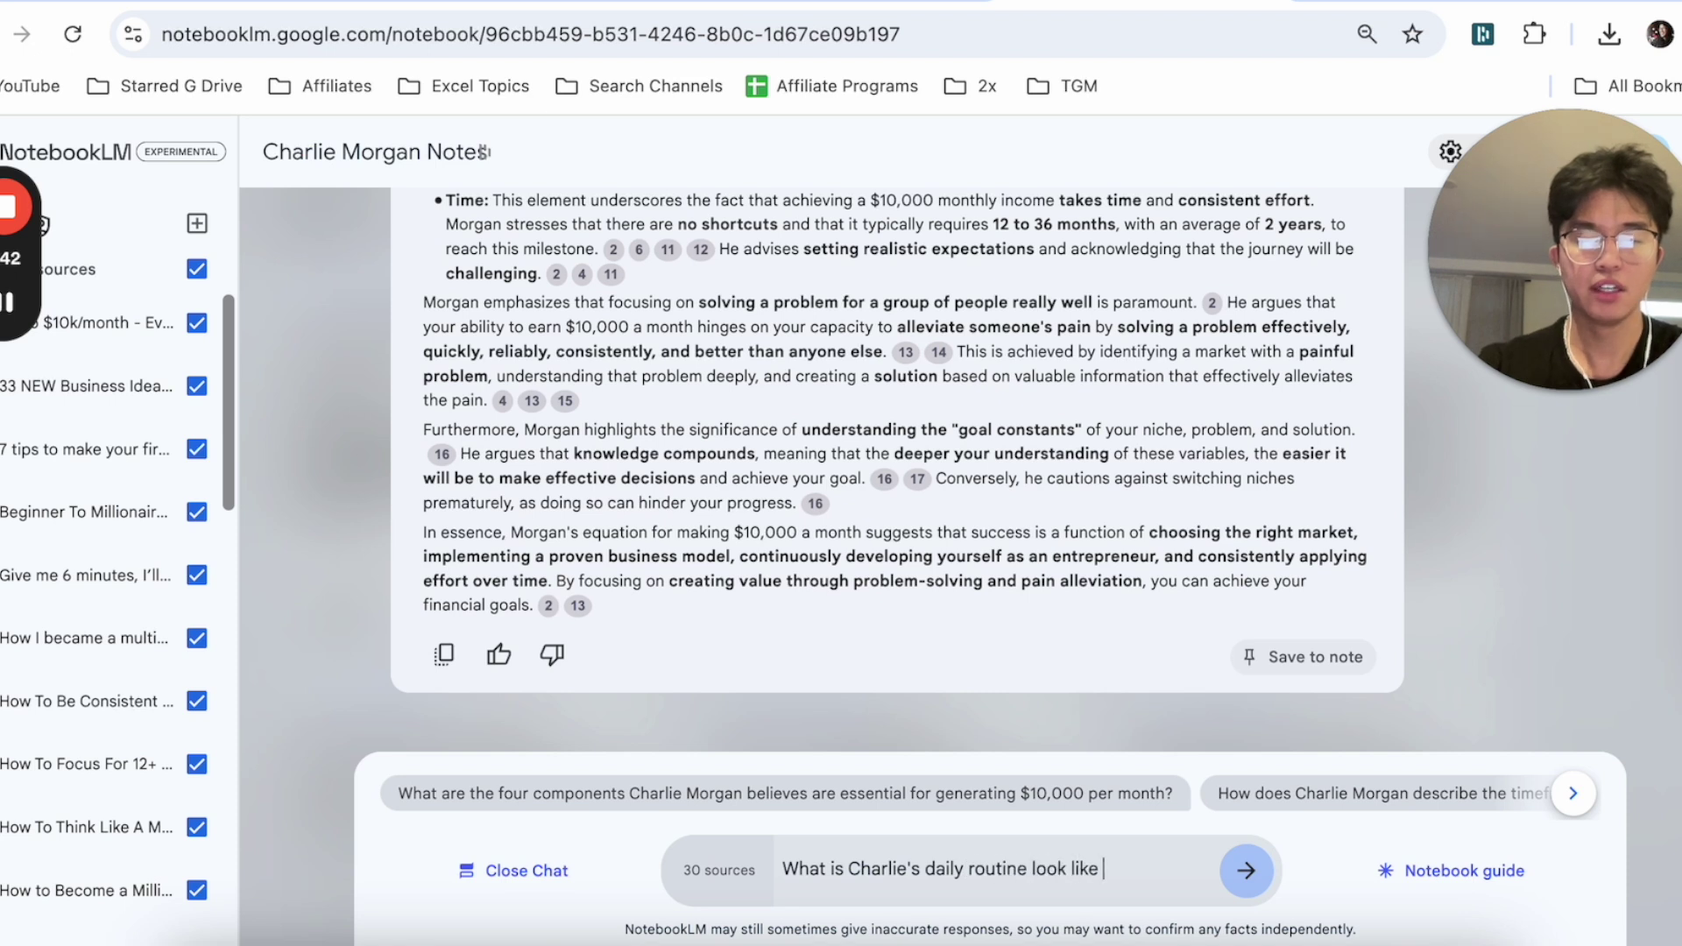
{"action": "type", "text": "?"}
{"action": "key", "text": "Return"}
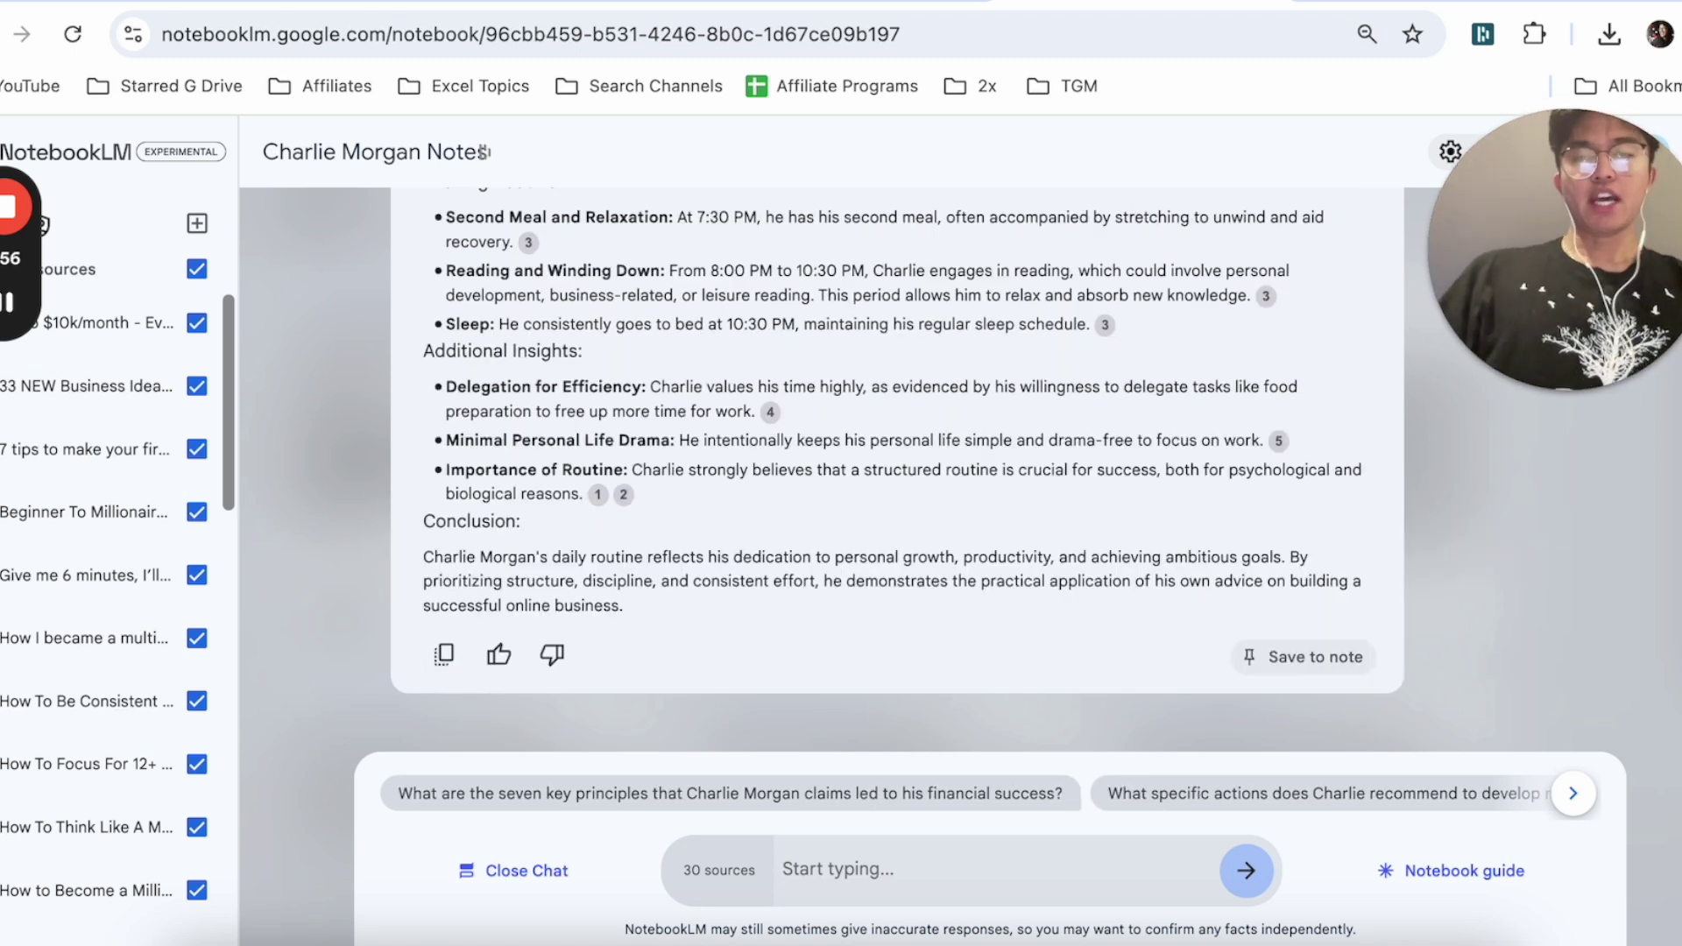
{"action": "scroll", "coordinate": [755, 496], "scroll_direction": "up", "scroll_amount": 10}
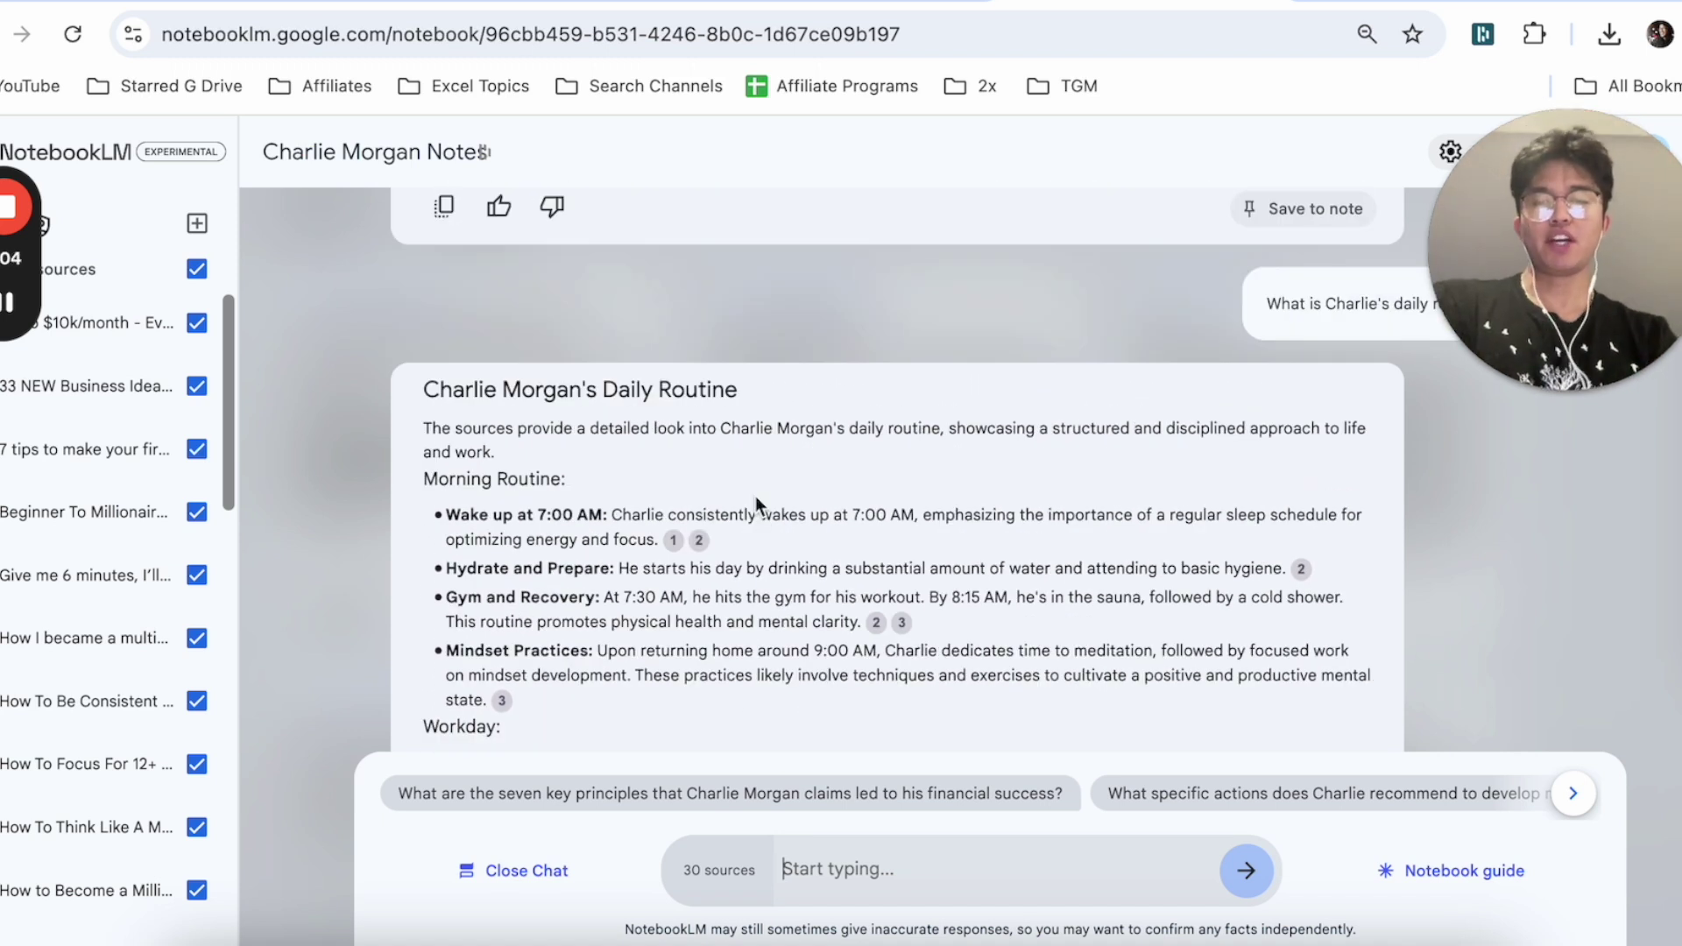
{"action": "scroll", "coordinate": [593, 498], "scroll_direction": "down", "scroll_amount": 3}
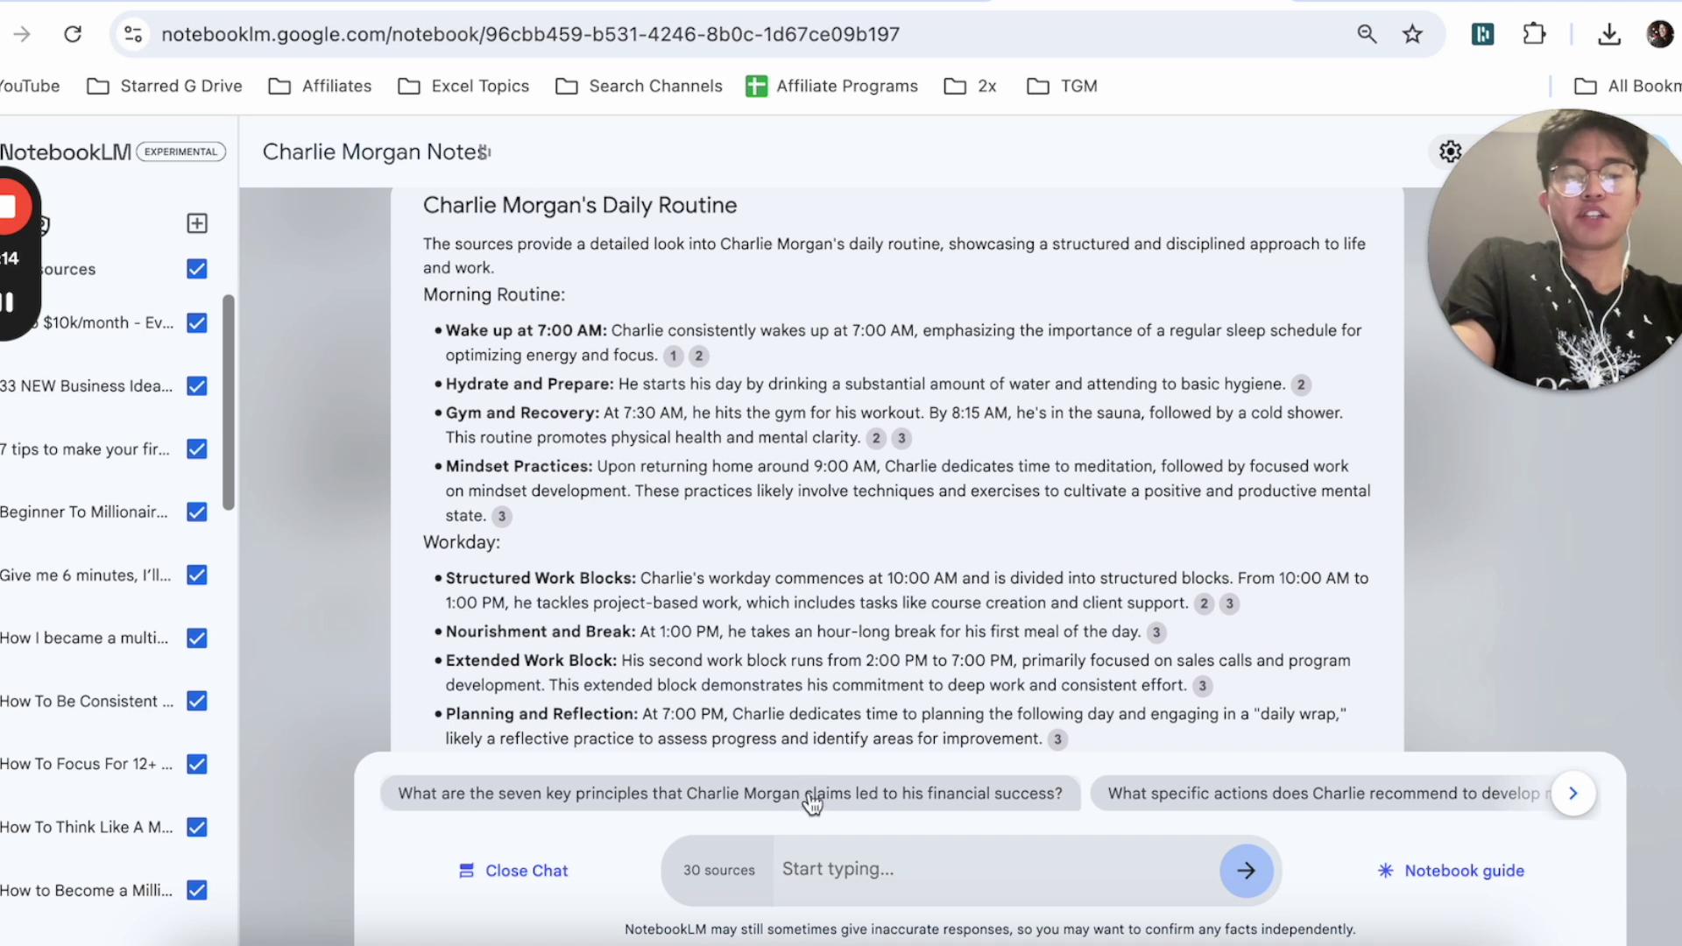
{"action": "left_click", "coordinate": [544, 871]}
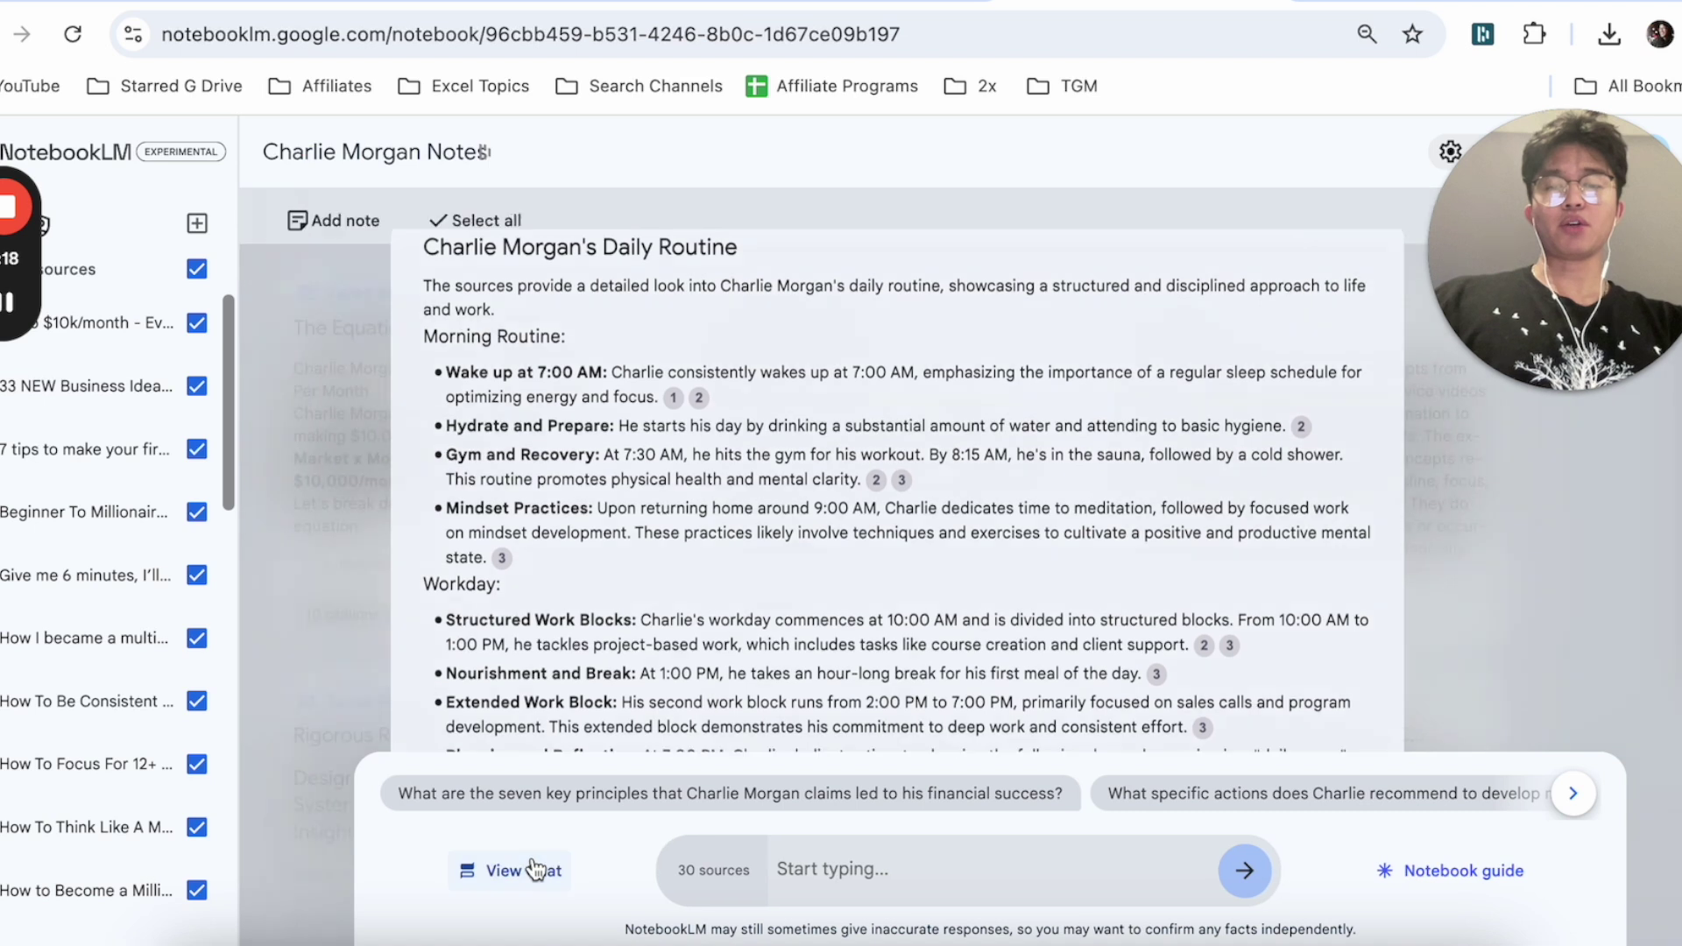
{"action": "left_click", "coordinate": [544, 871]}
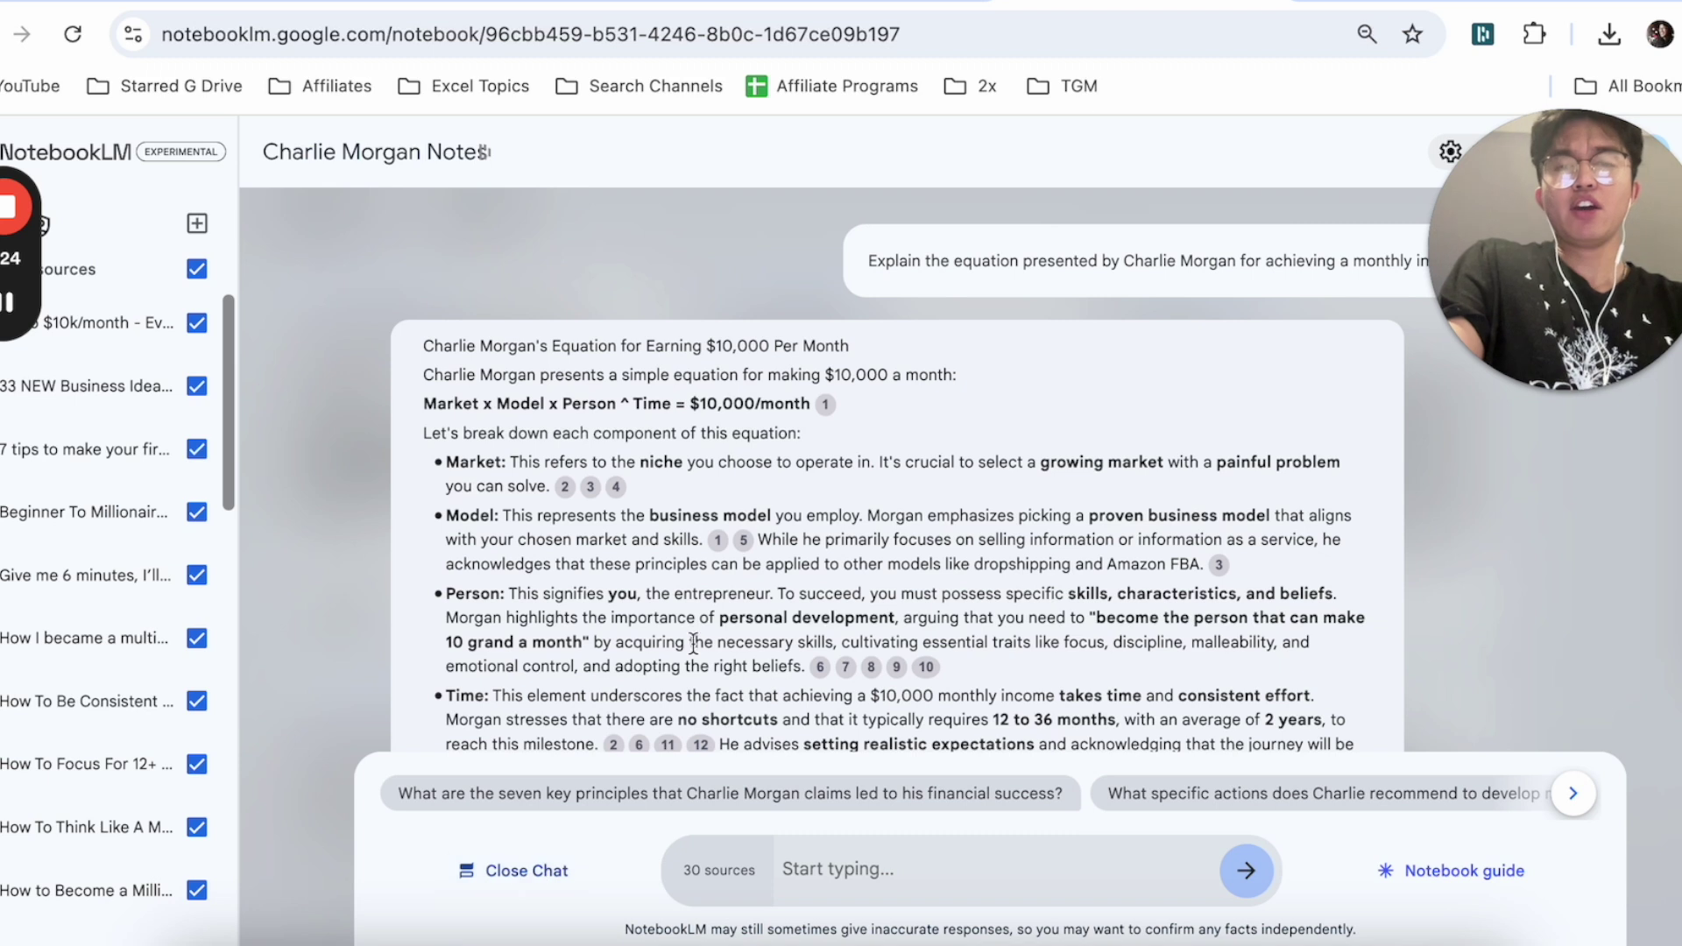
{"action": "scroll", "coordinate": [685, 544], "scroll_direction": "down", "scroll_amount": 7}
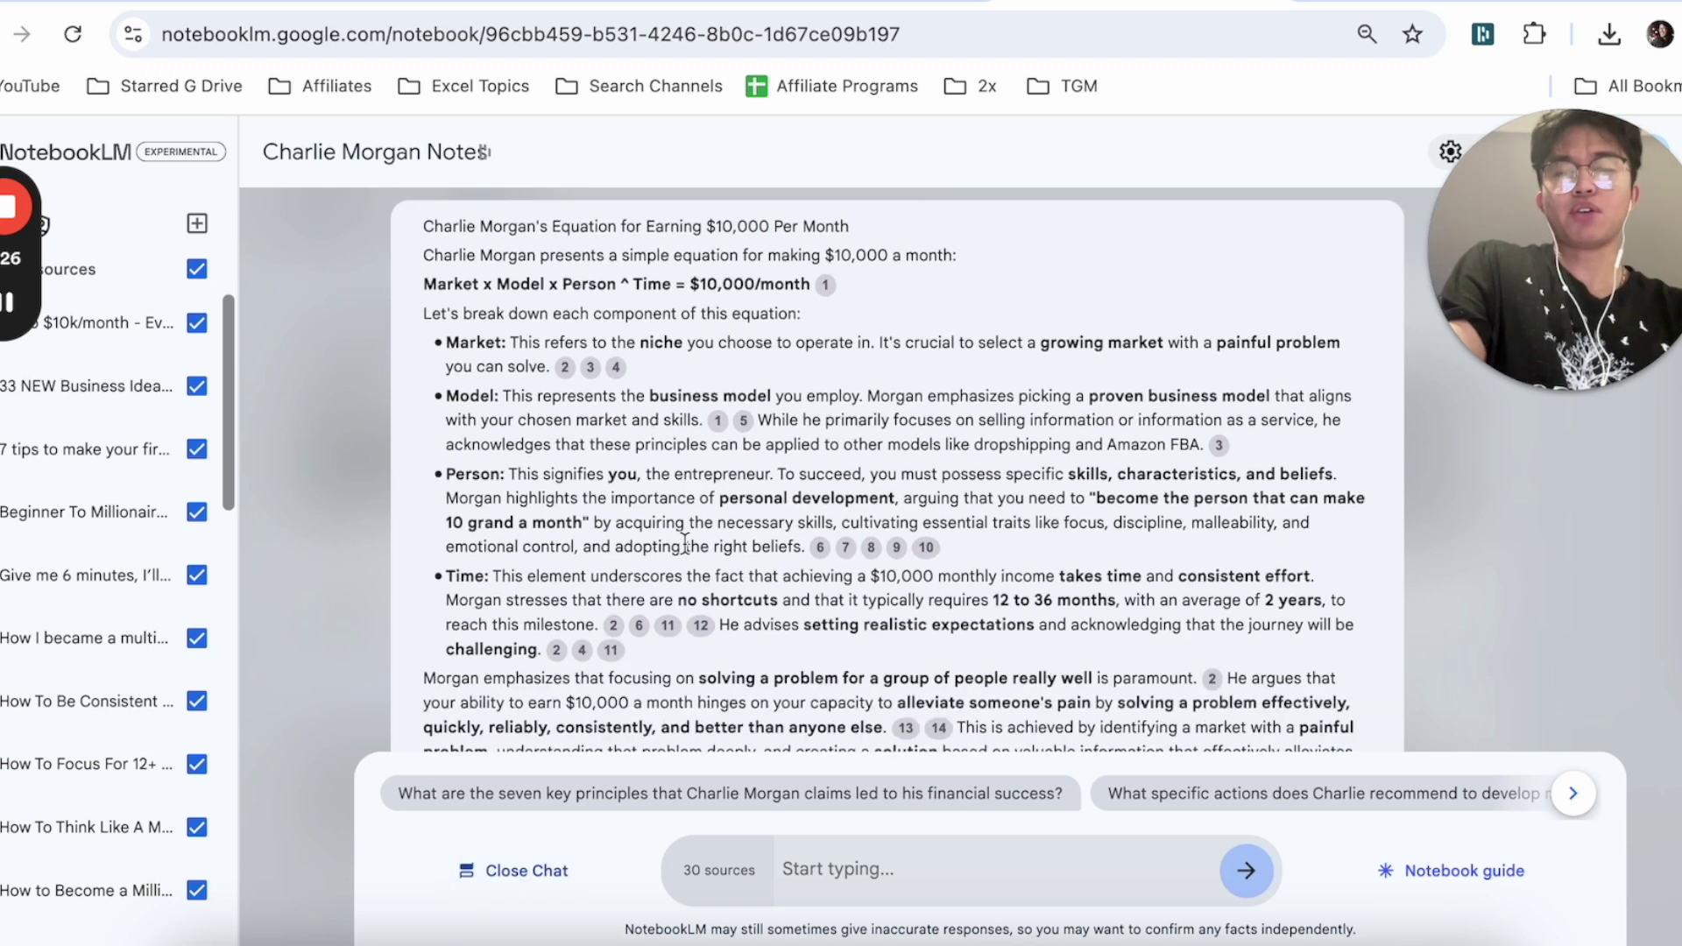
{"action": "scroll", "coordinate": [685, 549], "scroll_direction": "down", "scroll_amount": 10}
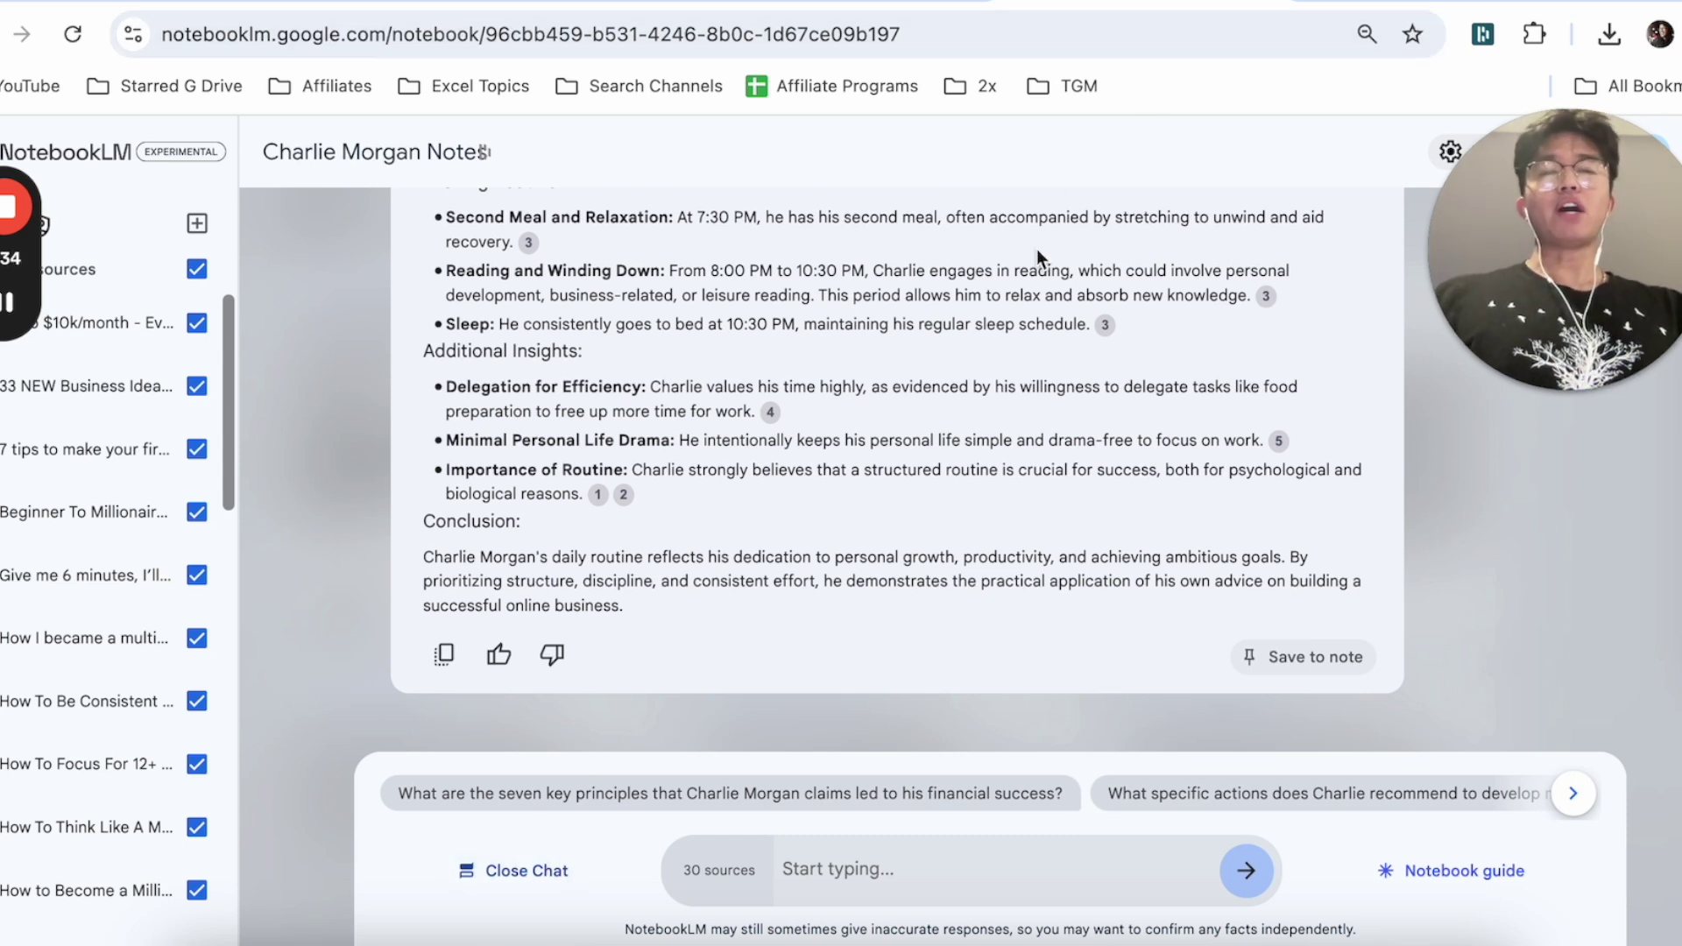
{"action": "scroll", "coordinate": [936, 339], "scroll_direction": "up", "scroll_amount": 6}
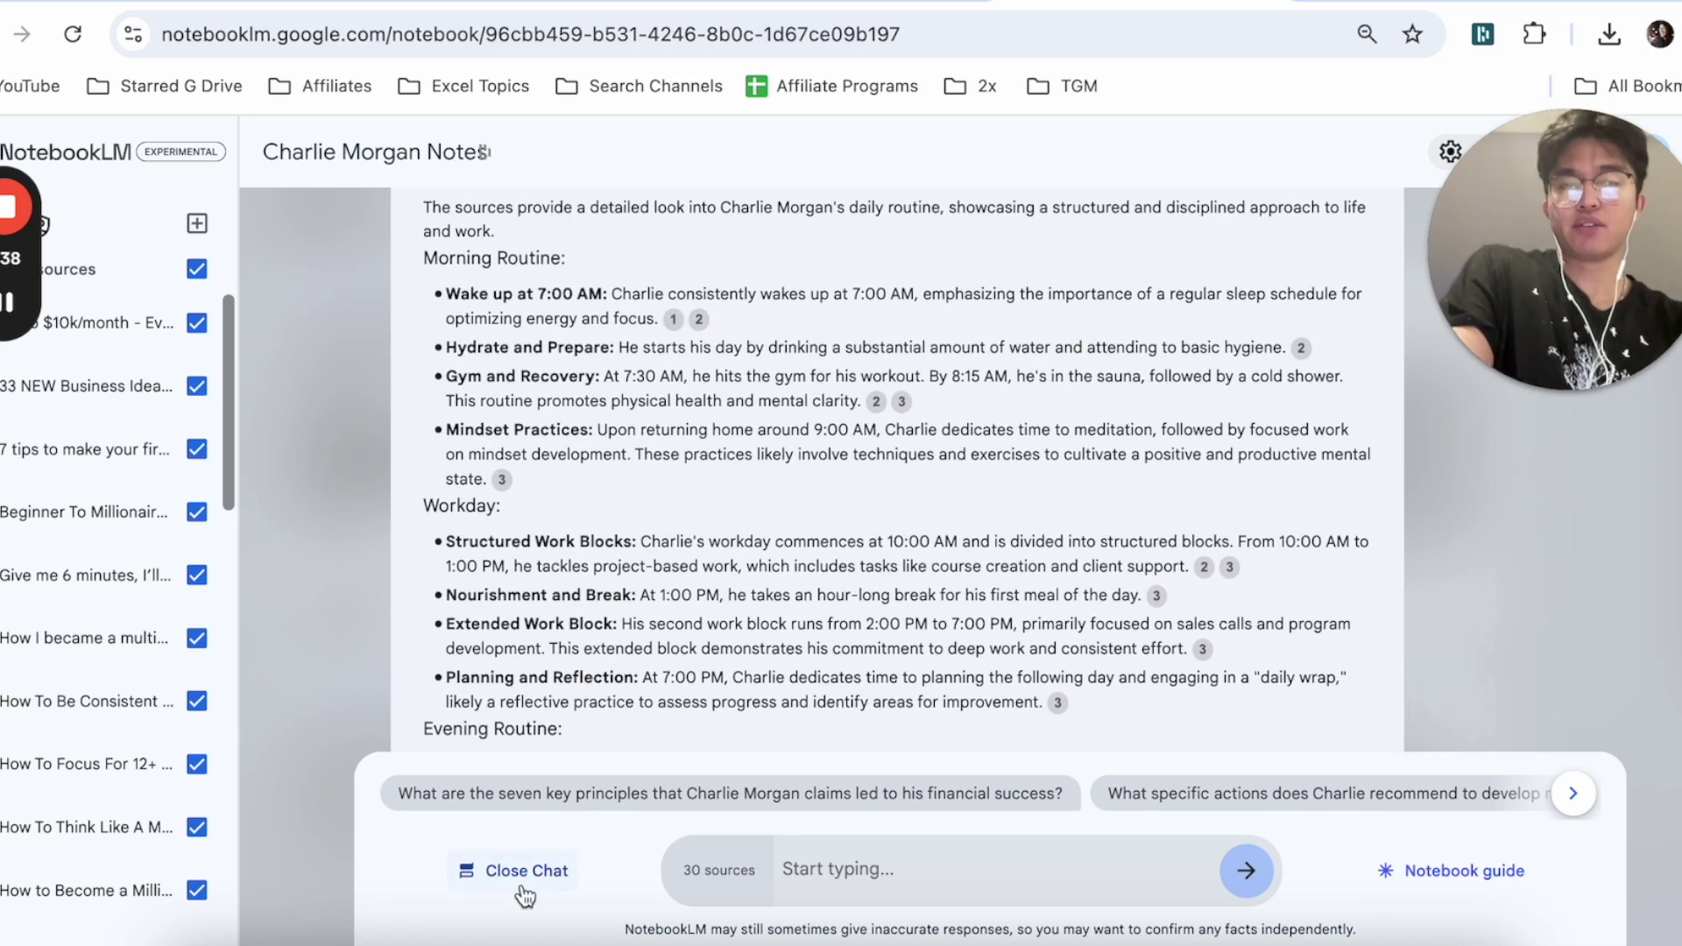
Request an FAQ note from the Notebook guide's Help me create options
{"action": "left_click", "coordinate": [1446, 876]}
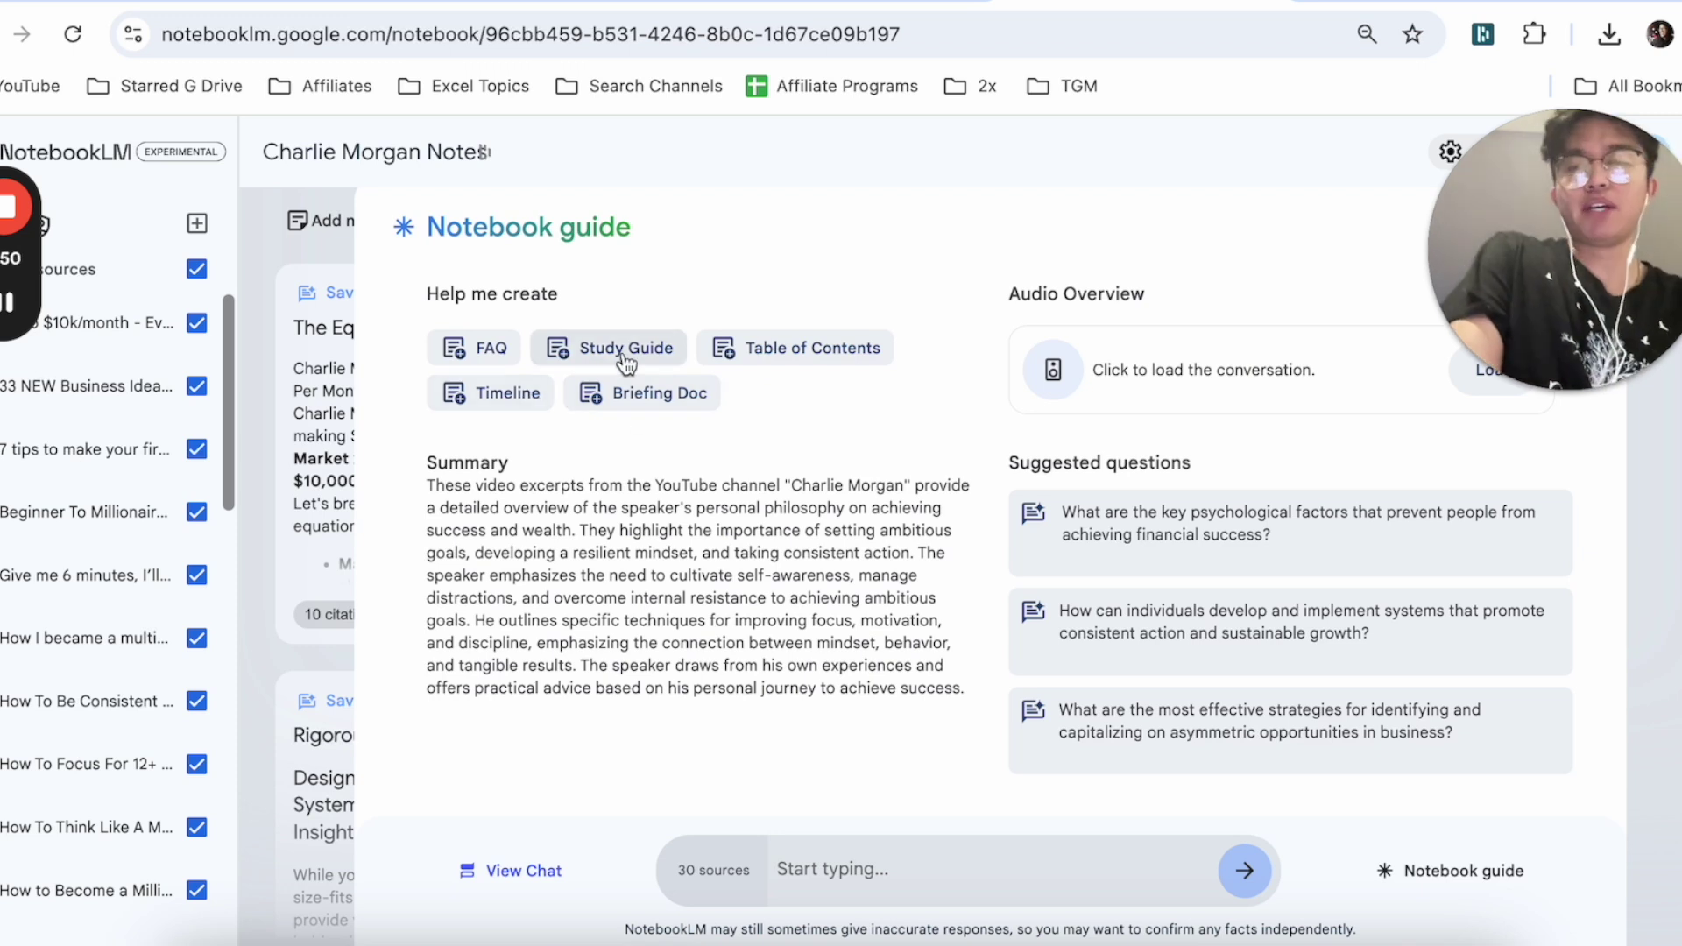
{"action": "left_click", "coordinate": [501, 351]}
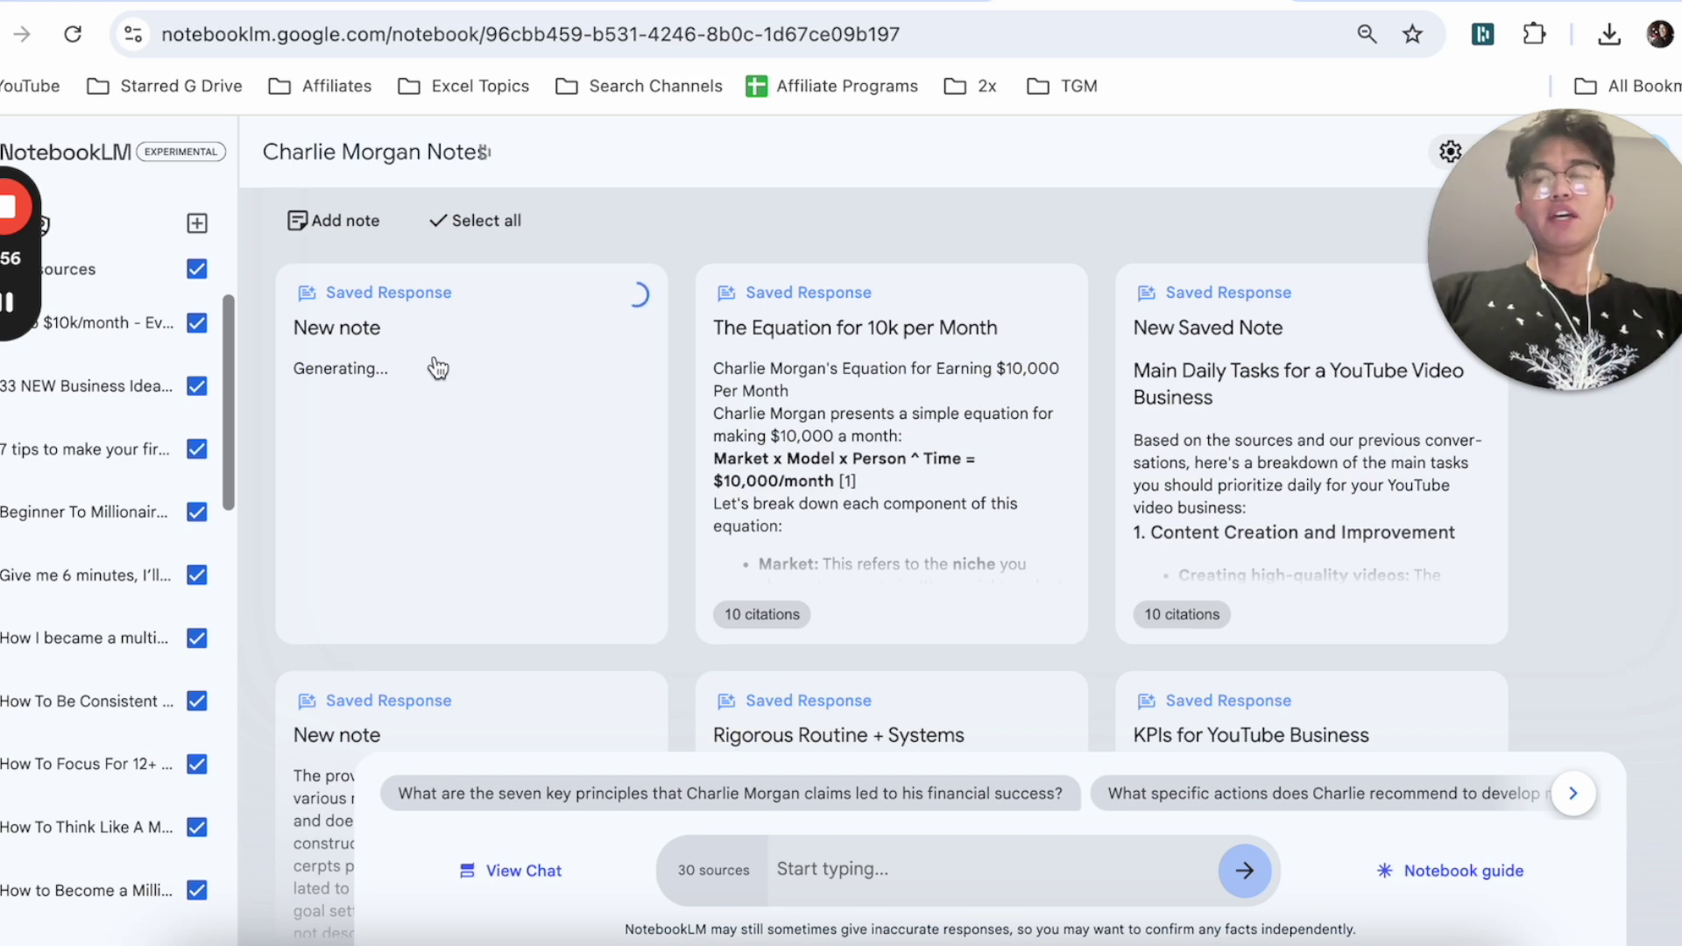
Open 'FAQ: Achieving Financial Success and Personal Growth' and scroll to its eighth question
{"action": "left_click", "coordinate": [1433, 878]}
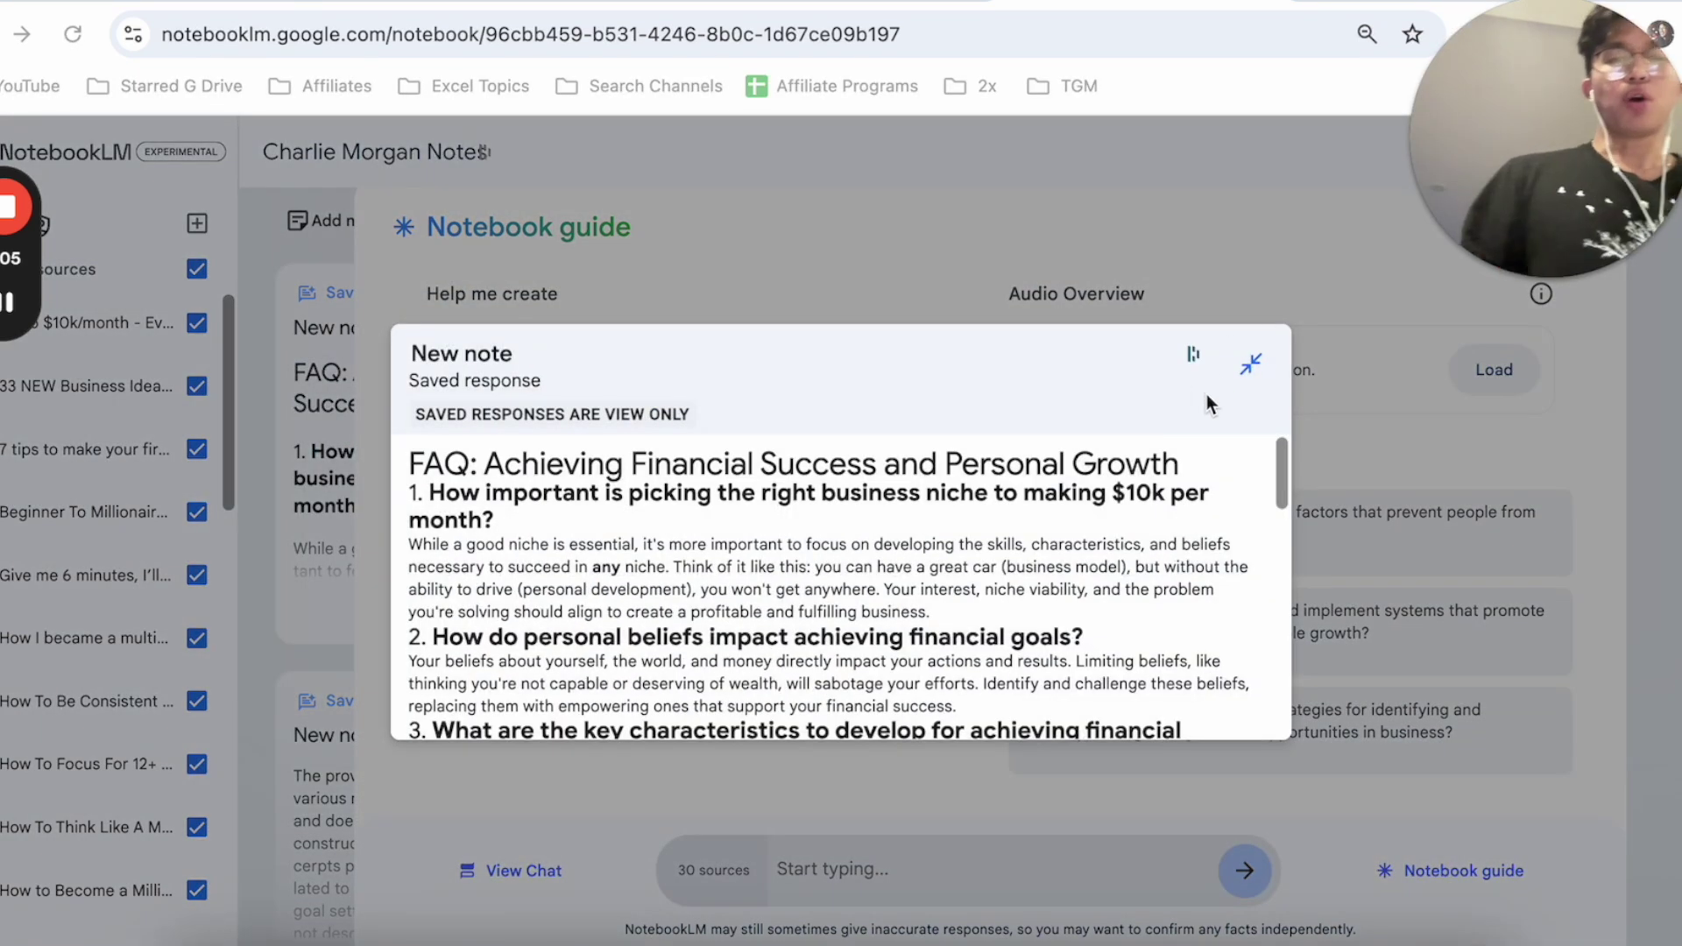
{"action": "scroll", "coordinate": [850, 507], "scroll_direction": "down", "scroll_amount": 3}
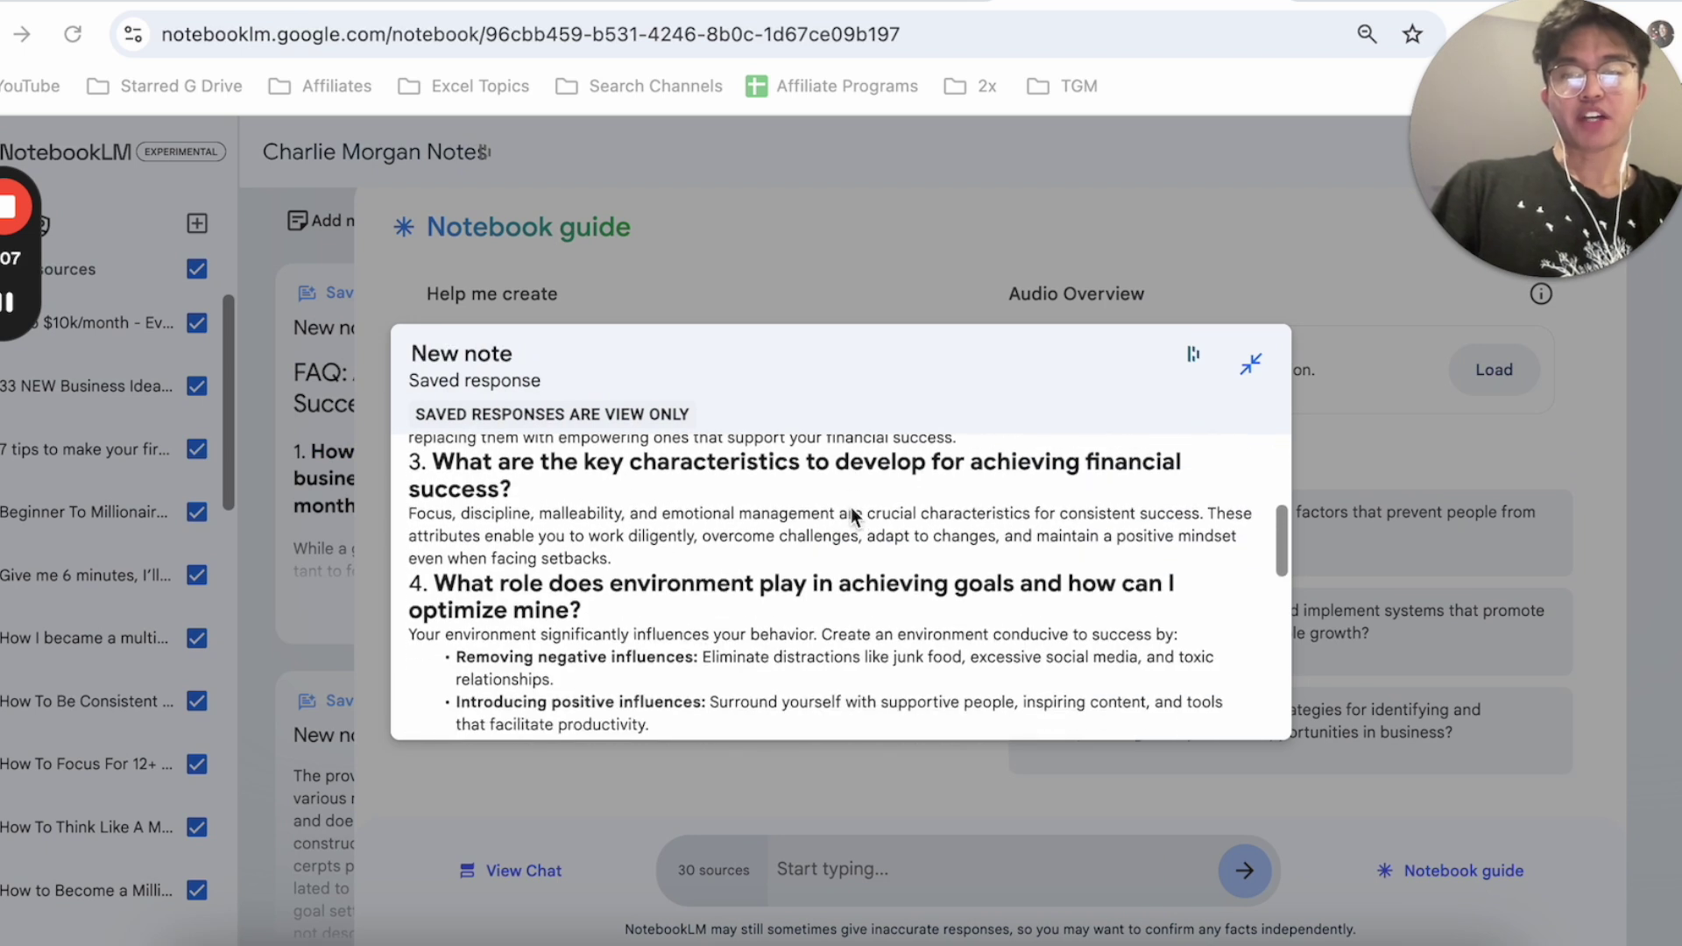
{"action": "scroll", "coordinate": [850, 507], "scroll_direction": "down", "scroll_amount": 2}
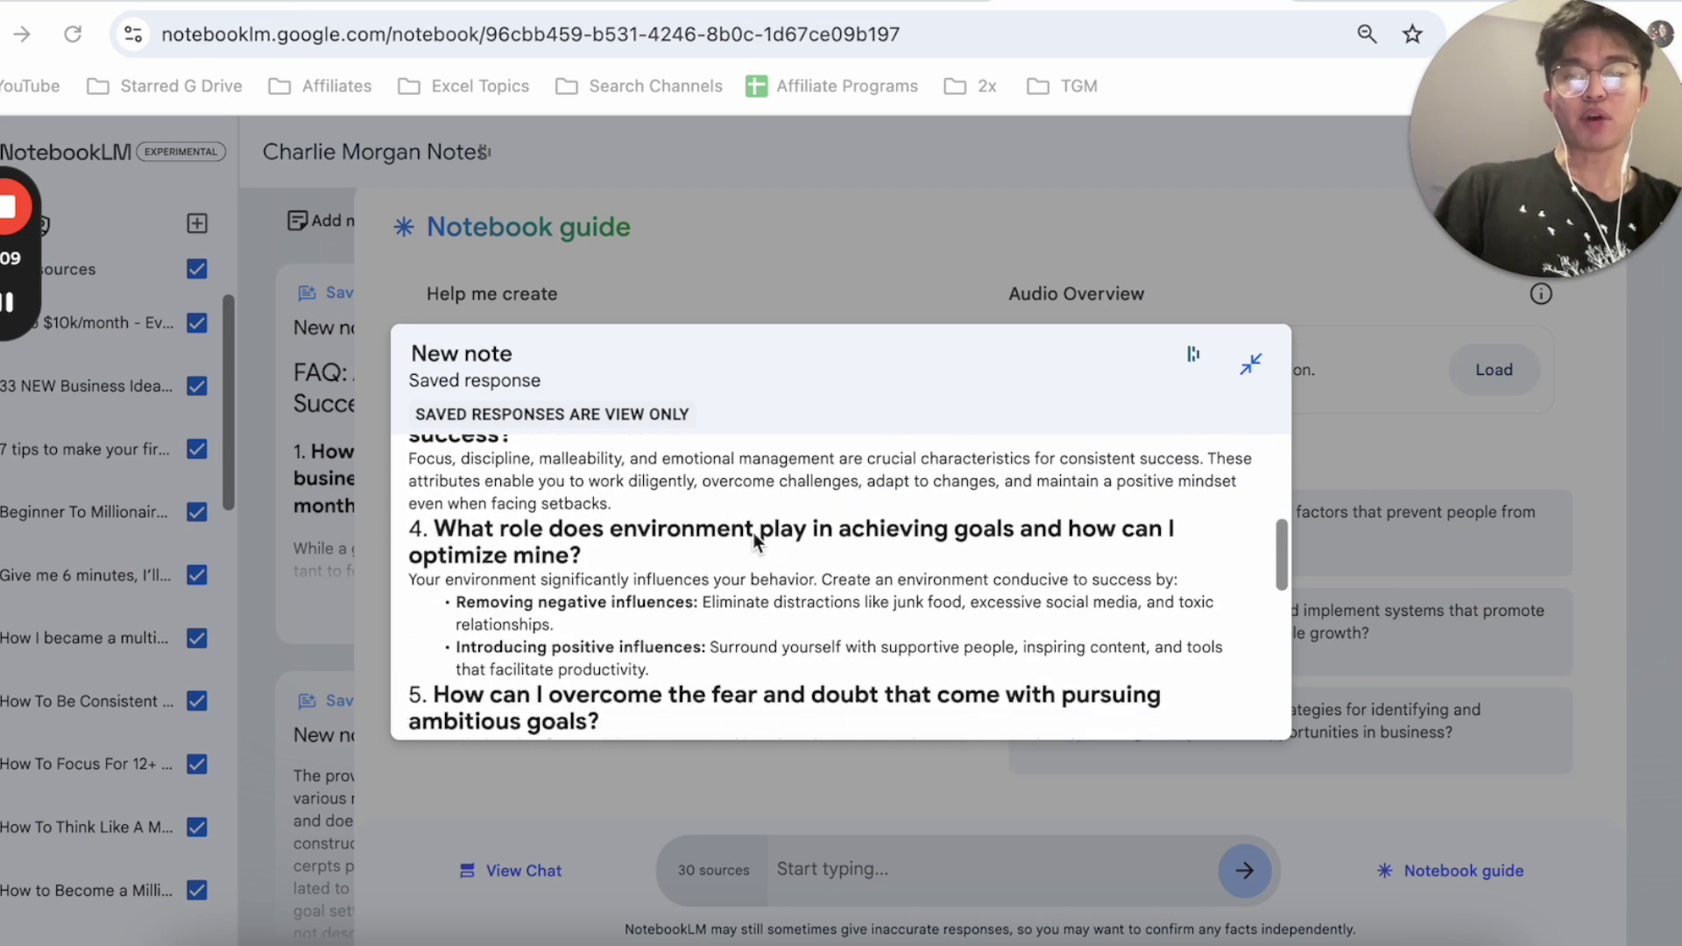
{"action": "scroll", "coordinate": [753, 533], "scroll_direction": "down", "scroll_amount": 5}
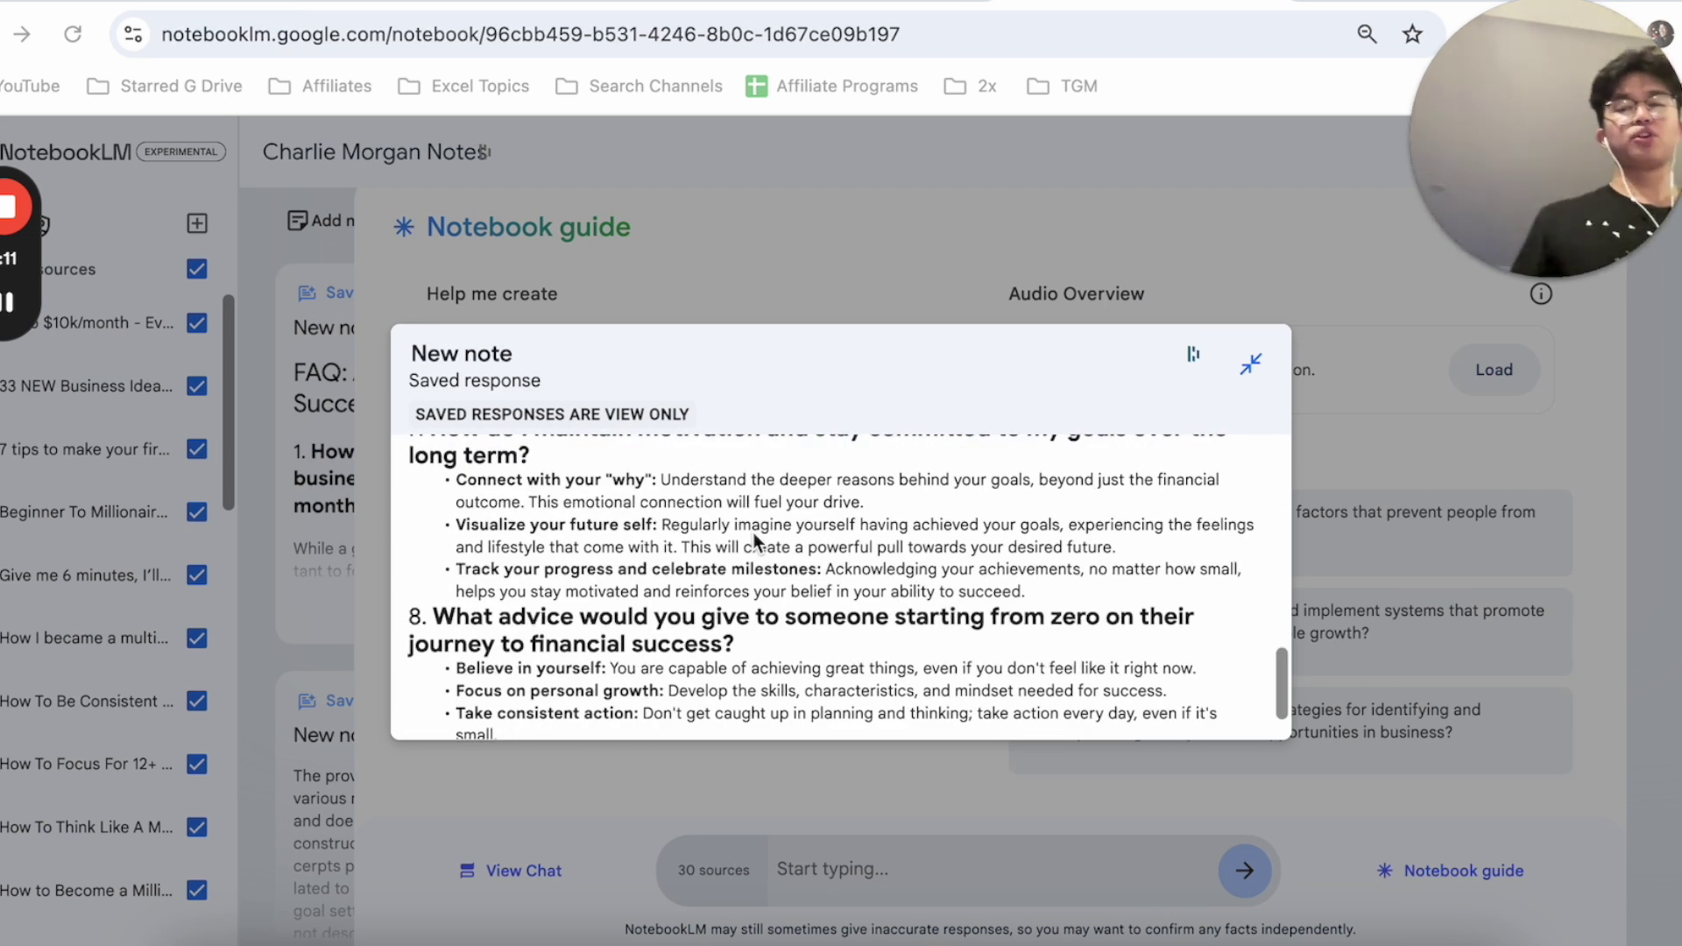
{"action": "scroll", "coordinate": [753, 533], "scroll_direction": "down", "scroll_amount": 1}
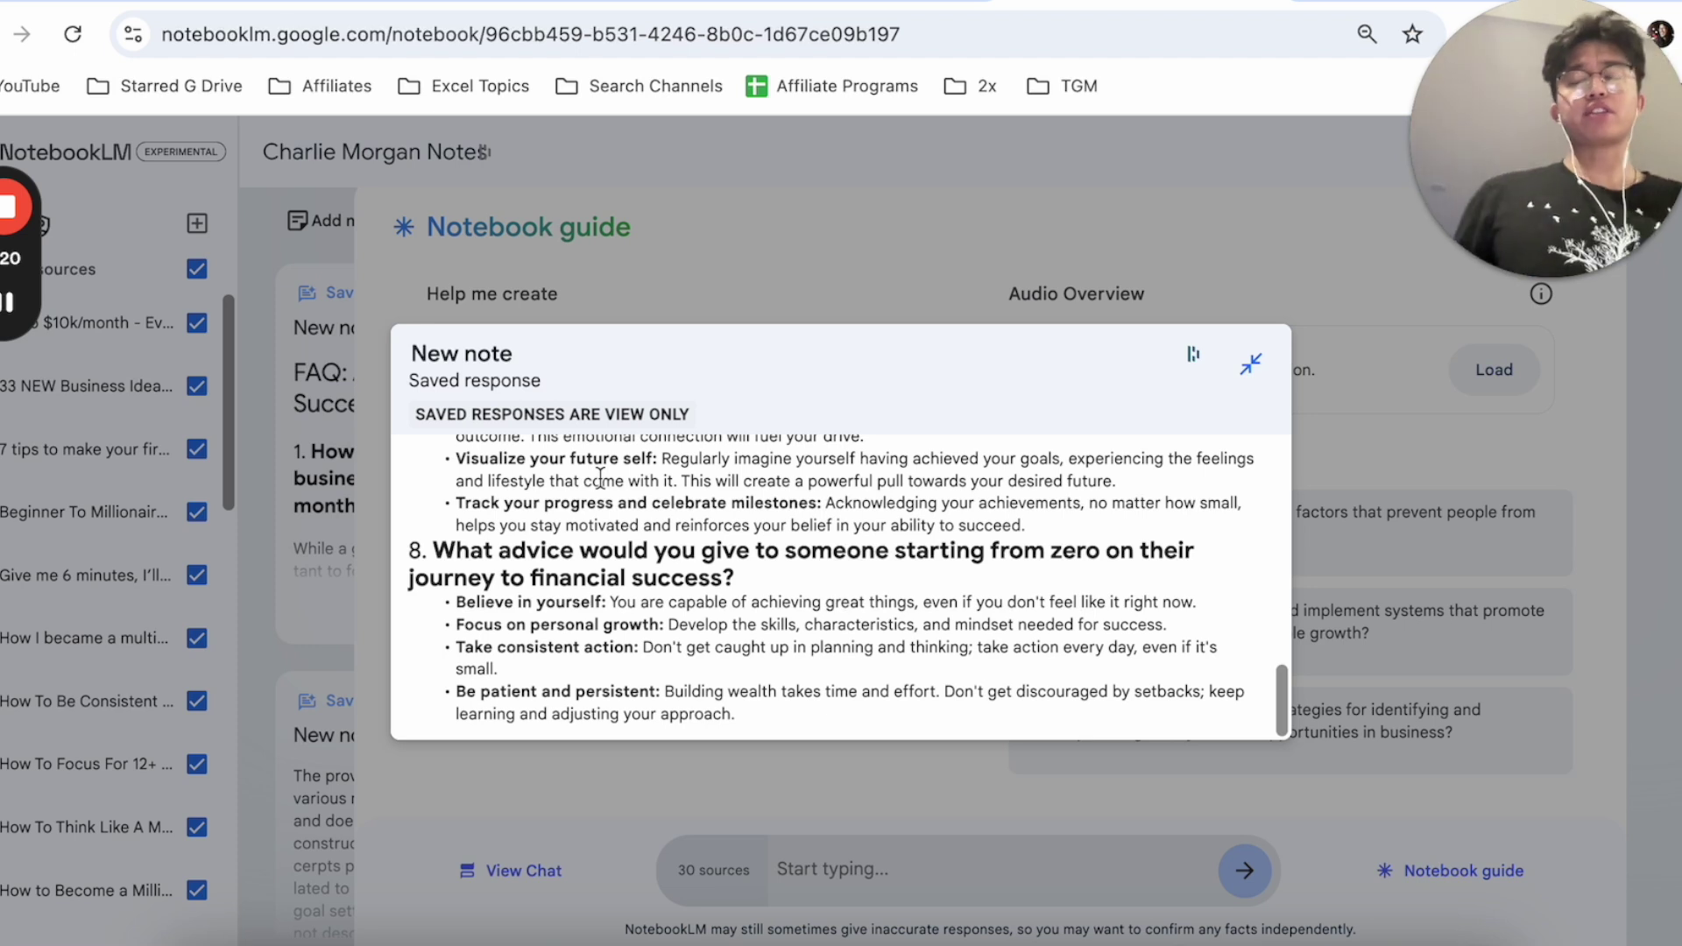
{"action": "left_click", "coordinate": [1250, 359]}
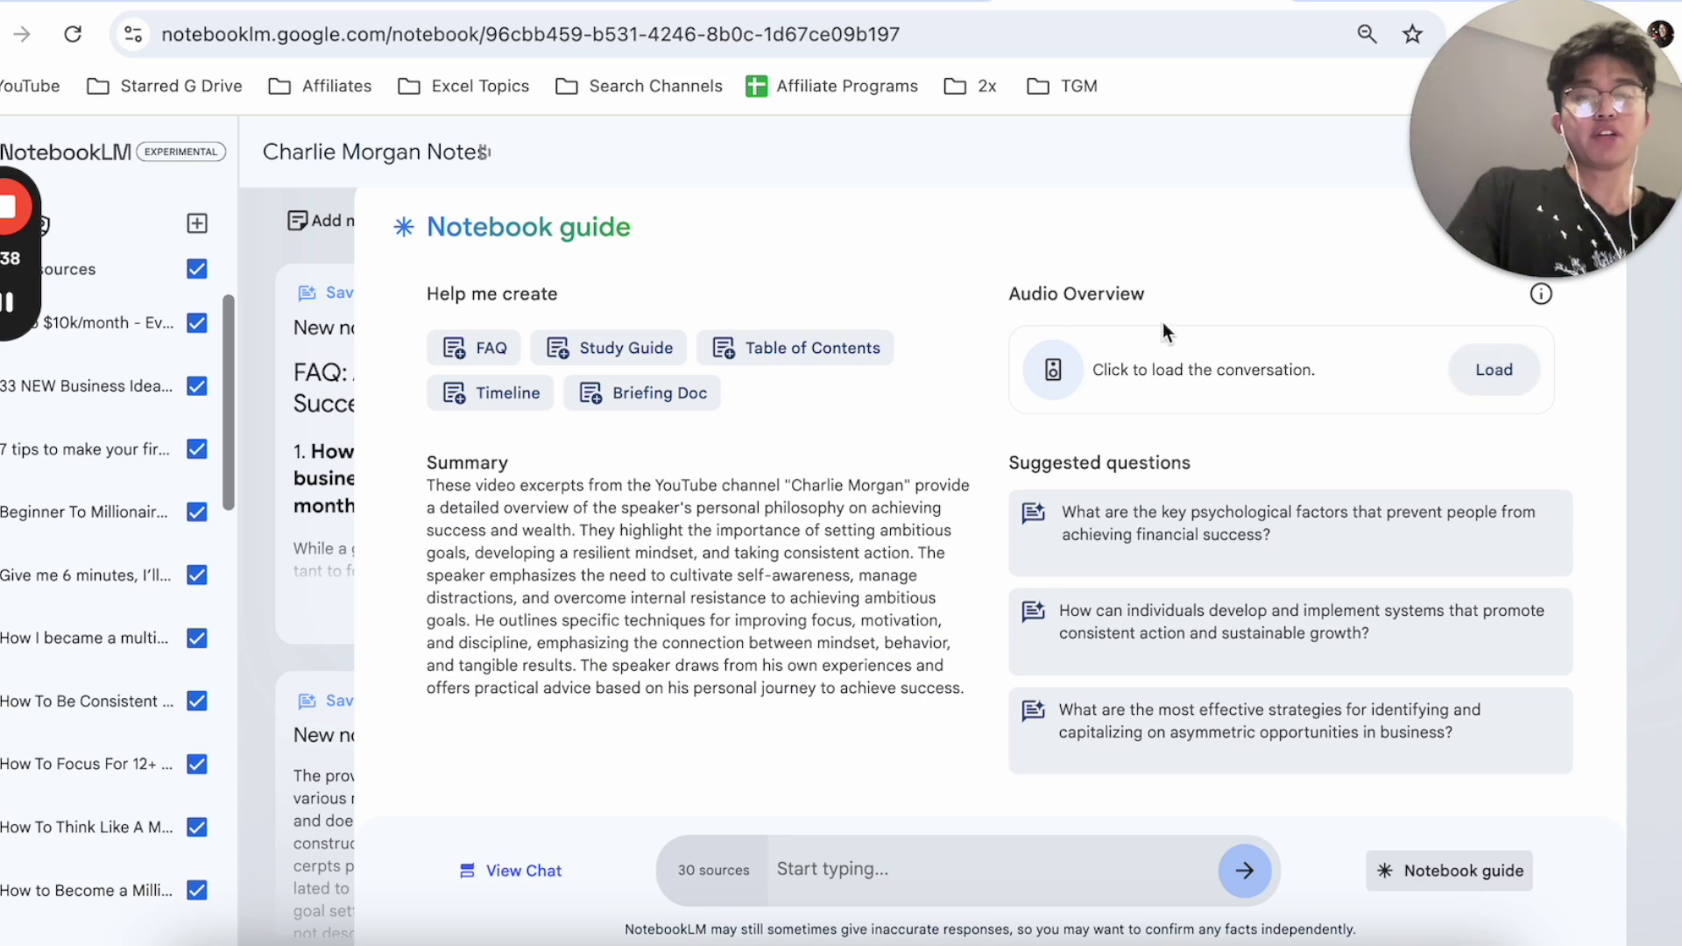
{"action": "left_click", "coordinate": [1495, 372]}
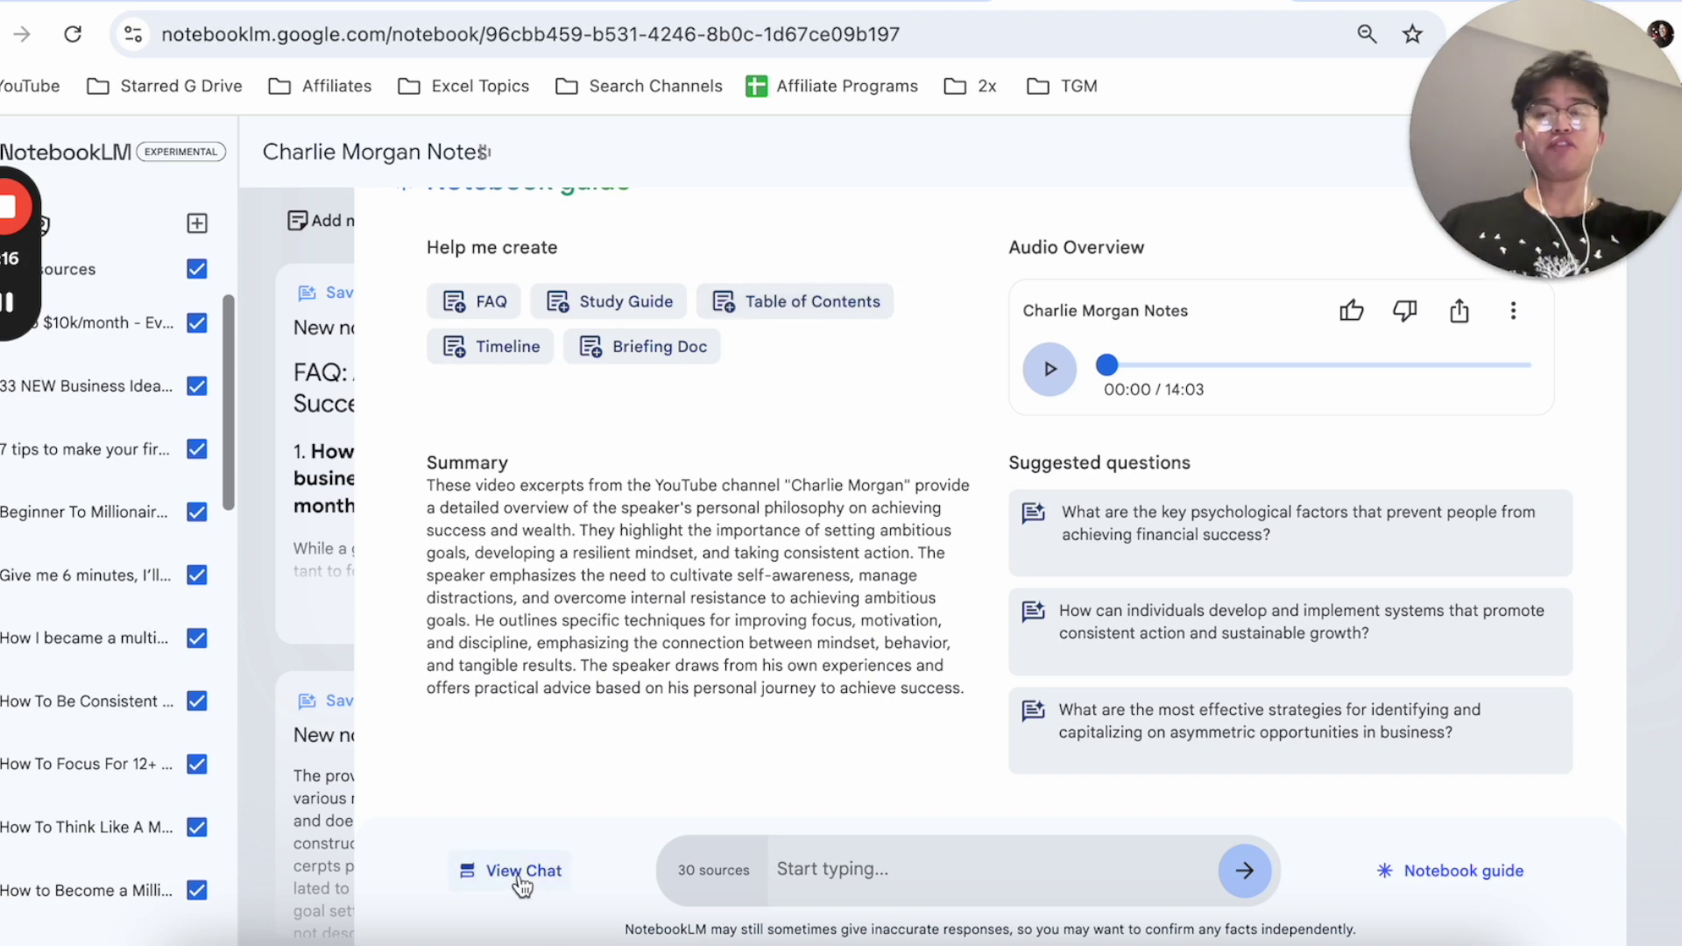
{"action": "left_click", "coordinate": [529, 883]}
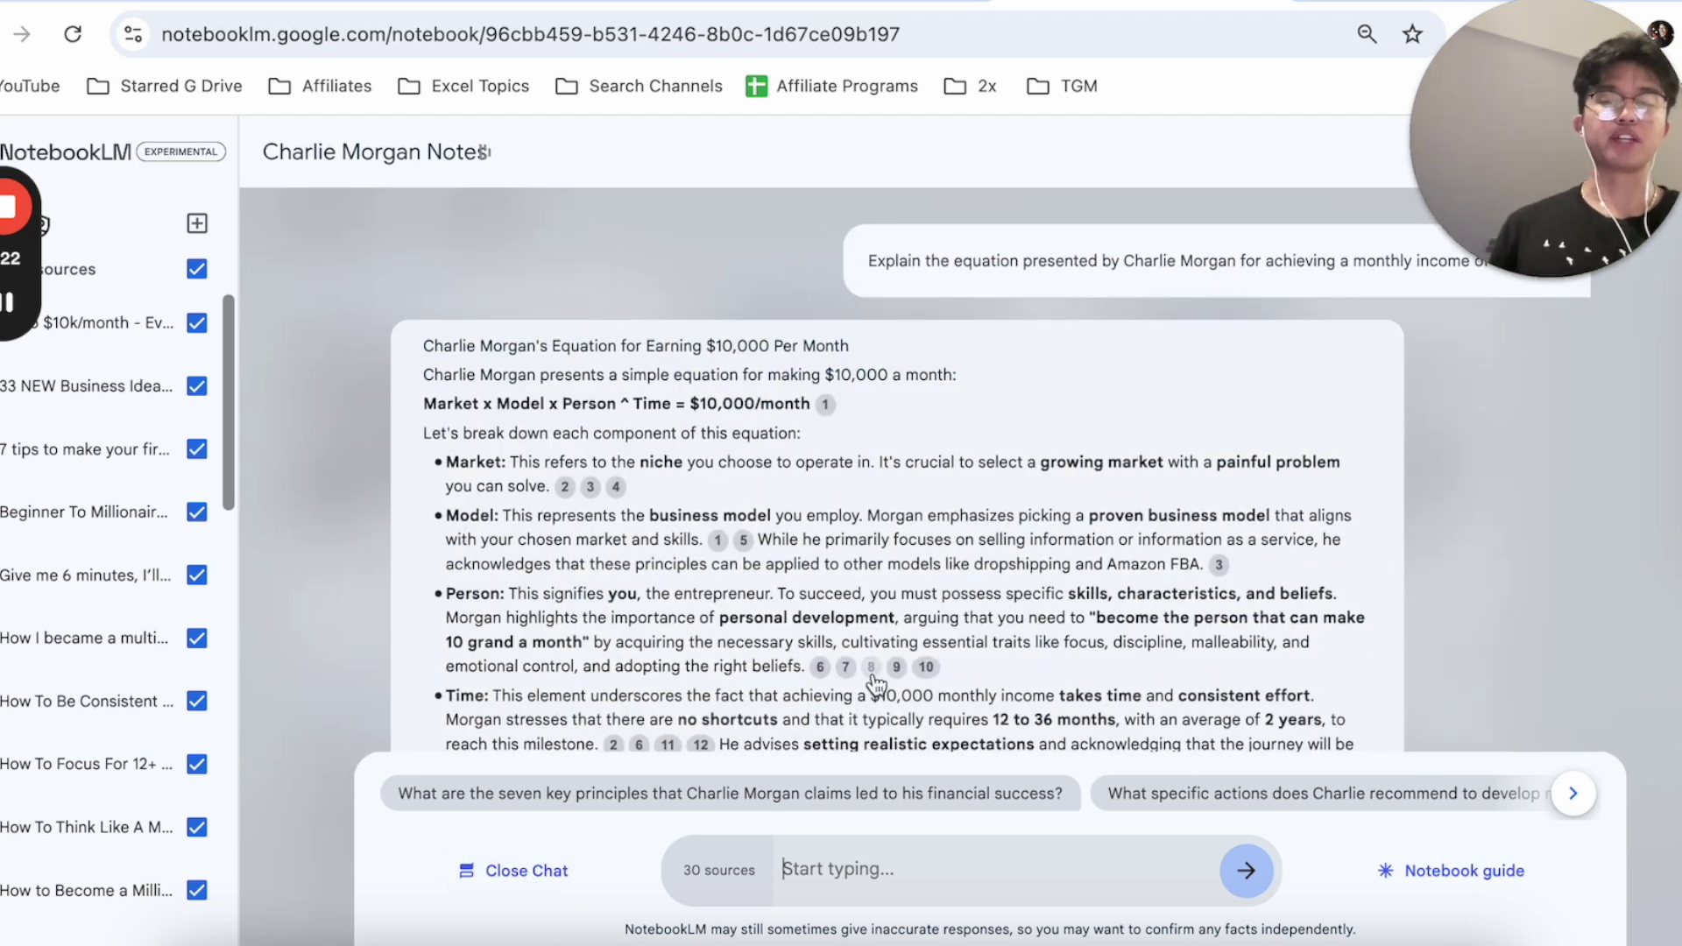
Select the Person paragraph in the chat's $10,000-a-month equation answer
{"action": "scroll", "coordinate": [877, 683], "scroll_direction": "down", "scroll_amount": 2}
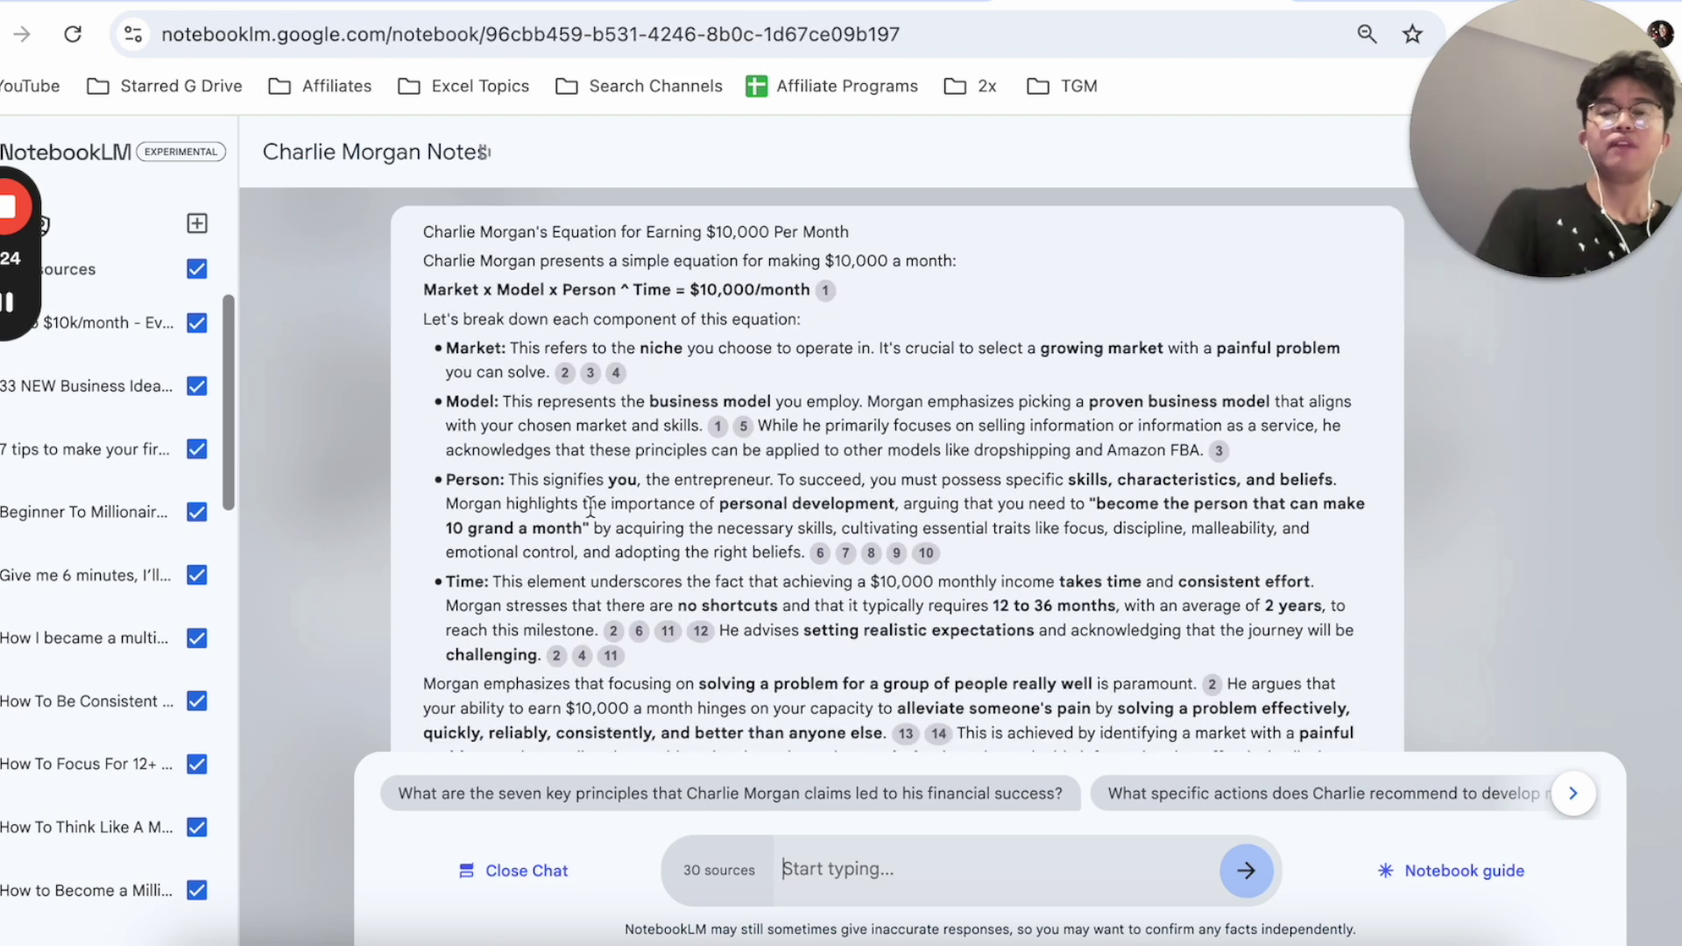
{"action": "double_click", "coordinate": [593, 505]}
{"action": "left_click", "coordinate": [593, 505]}
{"action": "scroll", "coordinate": [663, 525], "scroll_direction": "down", "scroll_amount": 3}
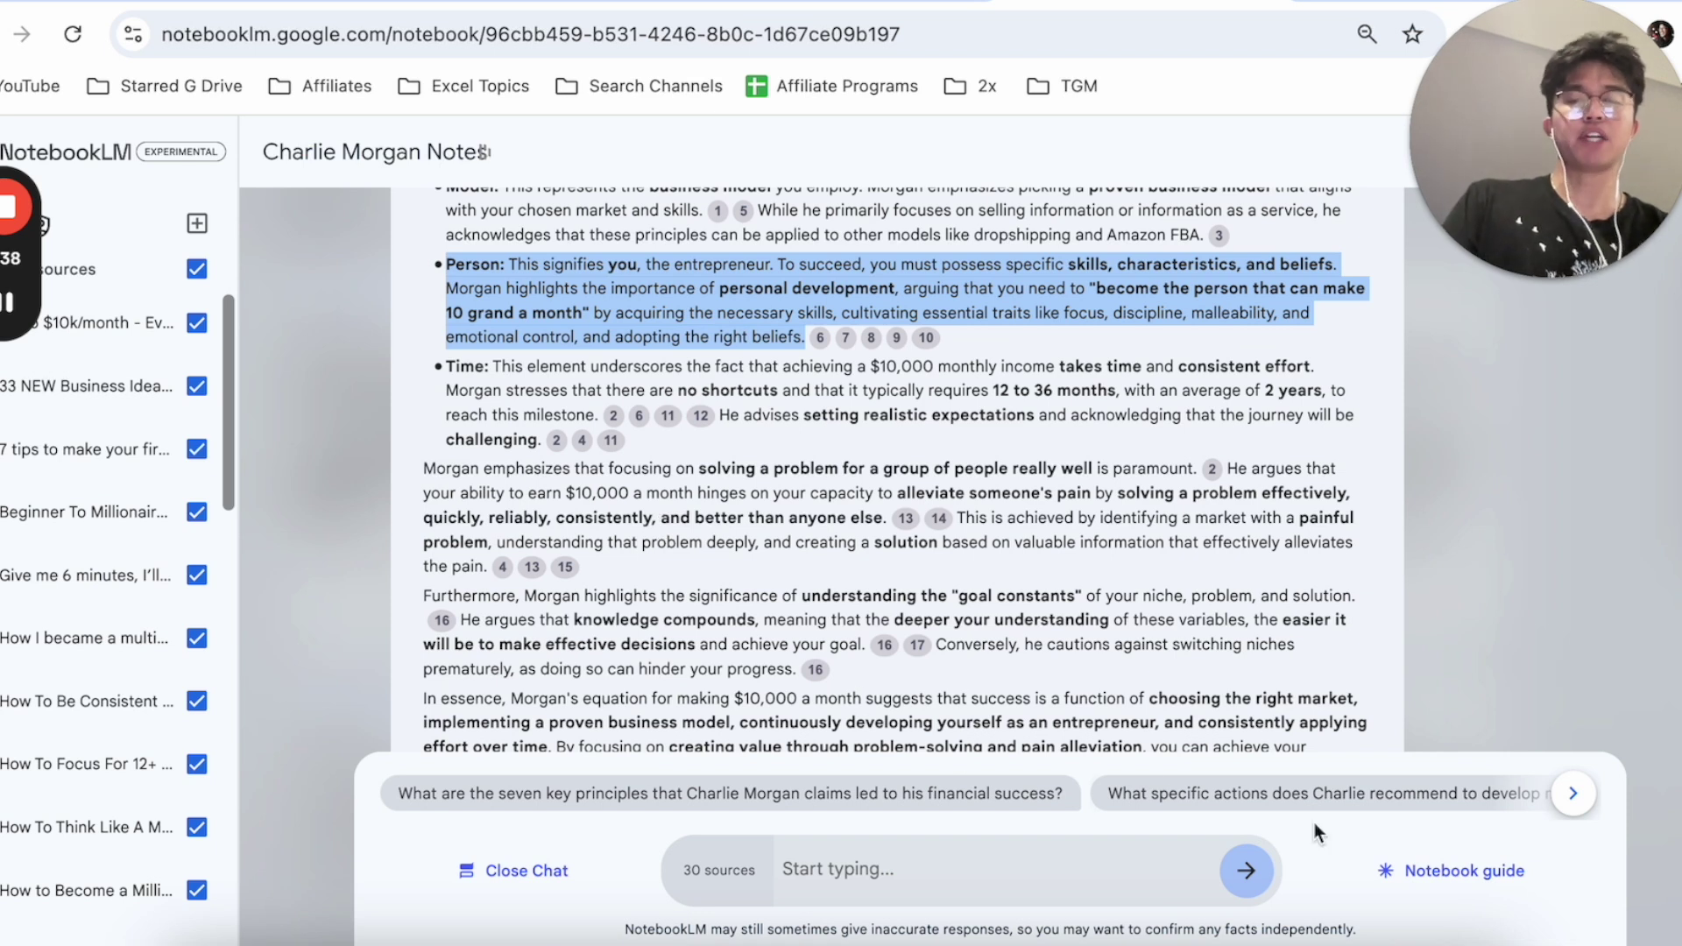
{"action": "left_click", "coordinate": [1414, 868]}
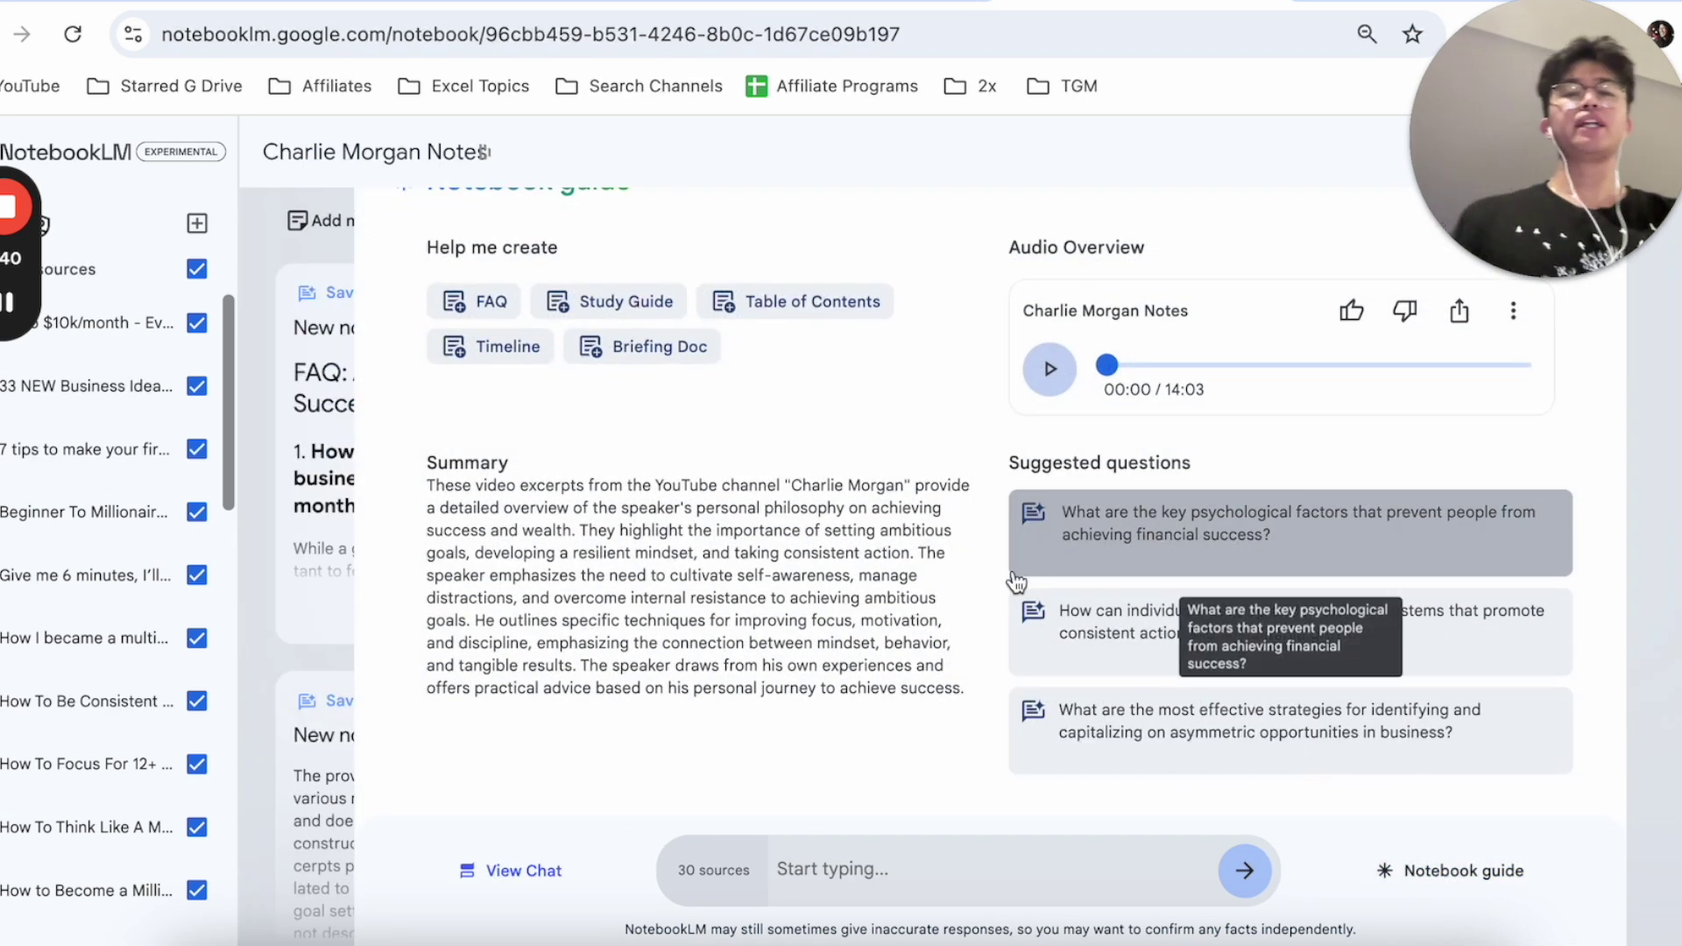